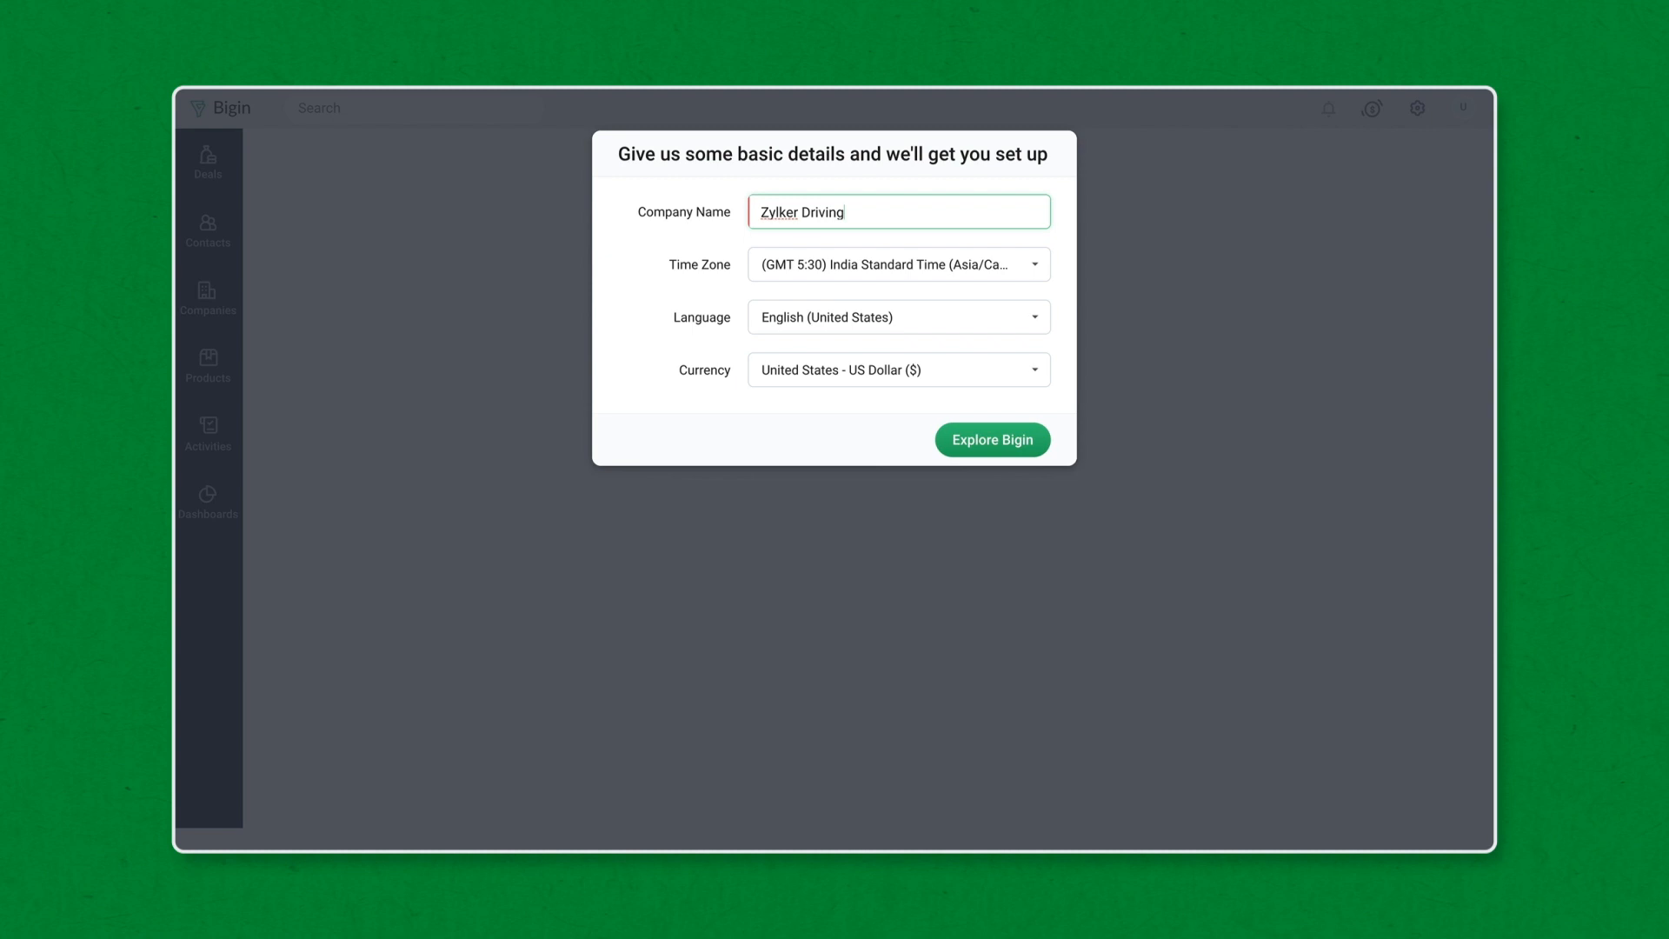
# - Finish the organisation setup with Explore Bigin and open the Settings users list
pyautogui.click(952, 439)
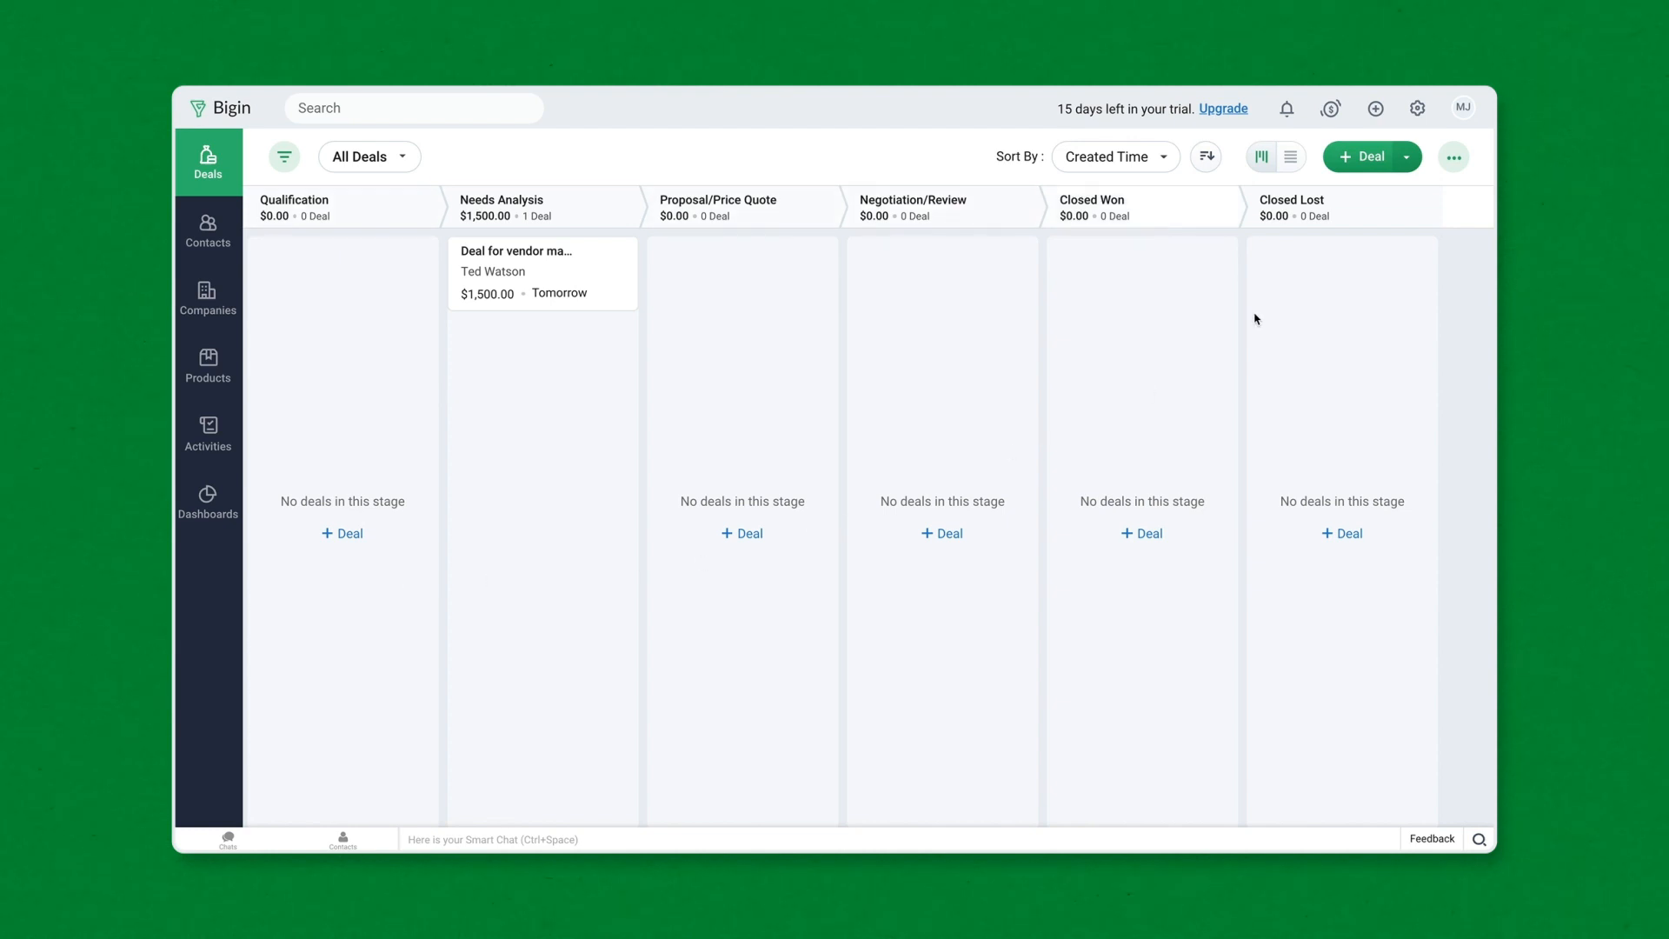
pyautogui.click(1416, 108)
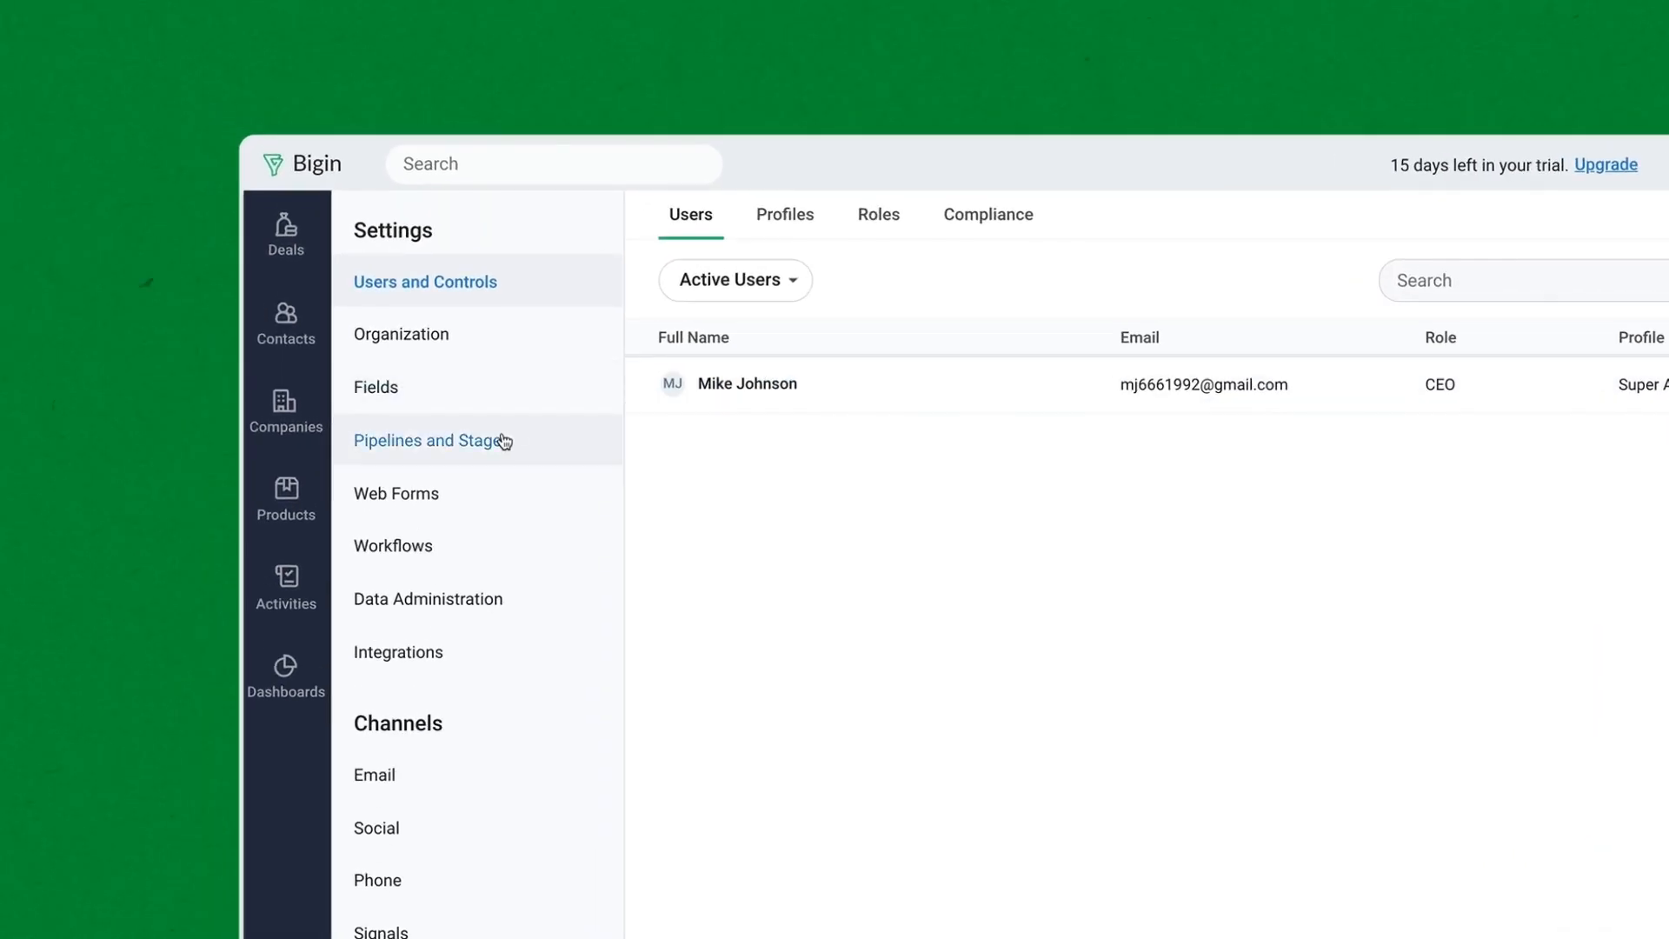
# - Rename the Standard pipeline to Sales, reorder the Needs Analysis stage, and save it
pyautogui.click(503, 442)
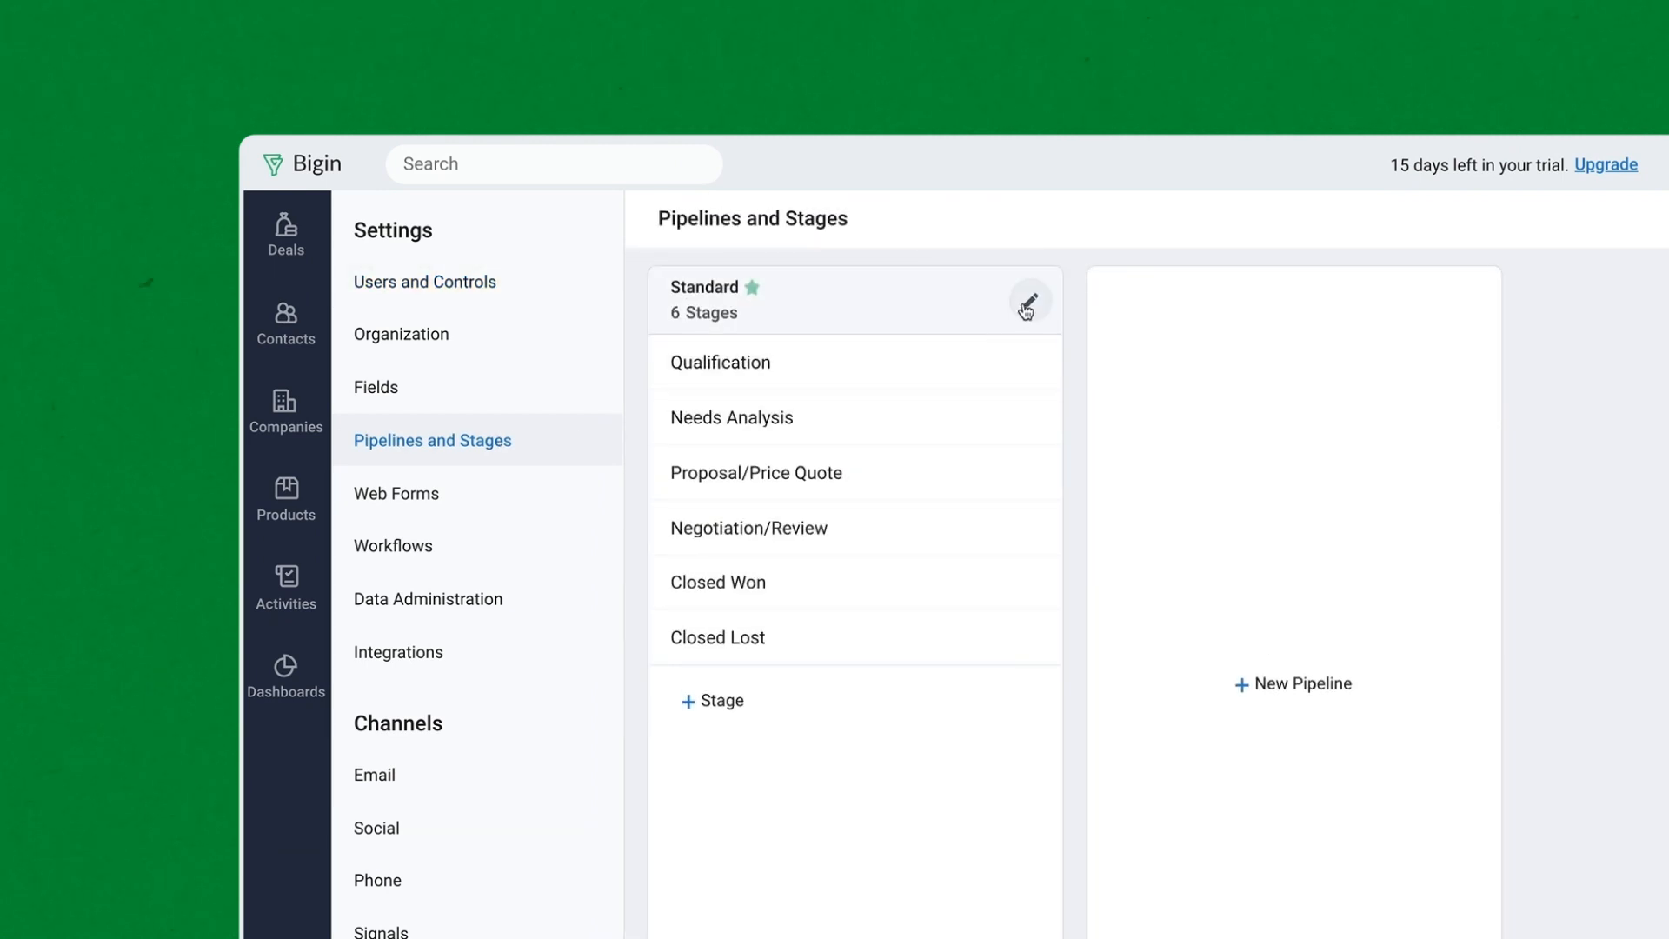
pyautogui.click(1027, 301)
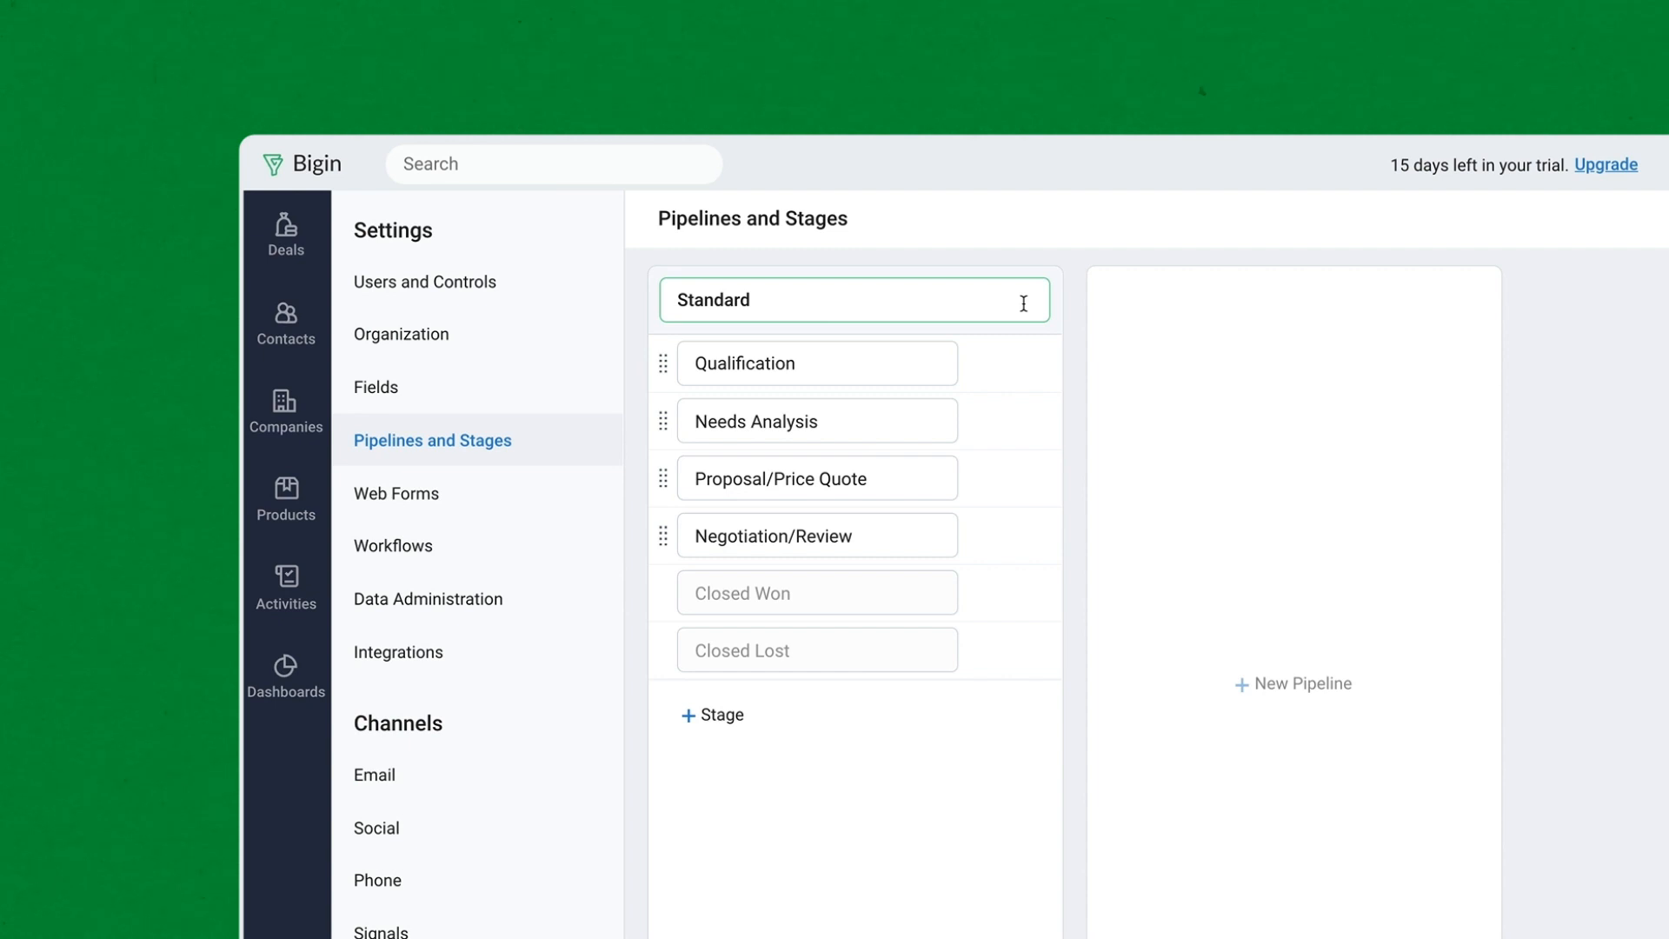
pyautogui.doubleClick(743, 302)
pyautogui.write('Sales')
pyautogui.moveTo(663, 422)
pyautogui.mouseDown()
pyautogui.moveTo(657, 507)
pyautogui.moveTo(664, 407)
pyautogui.mouseUp()
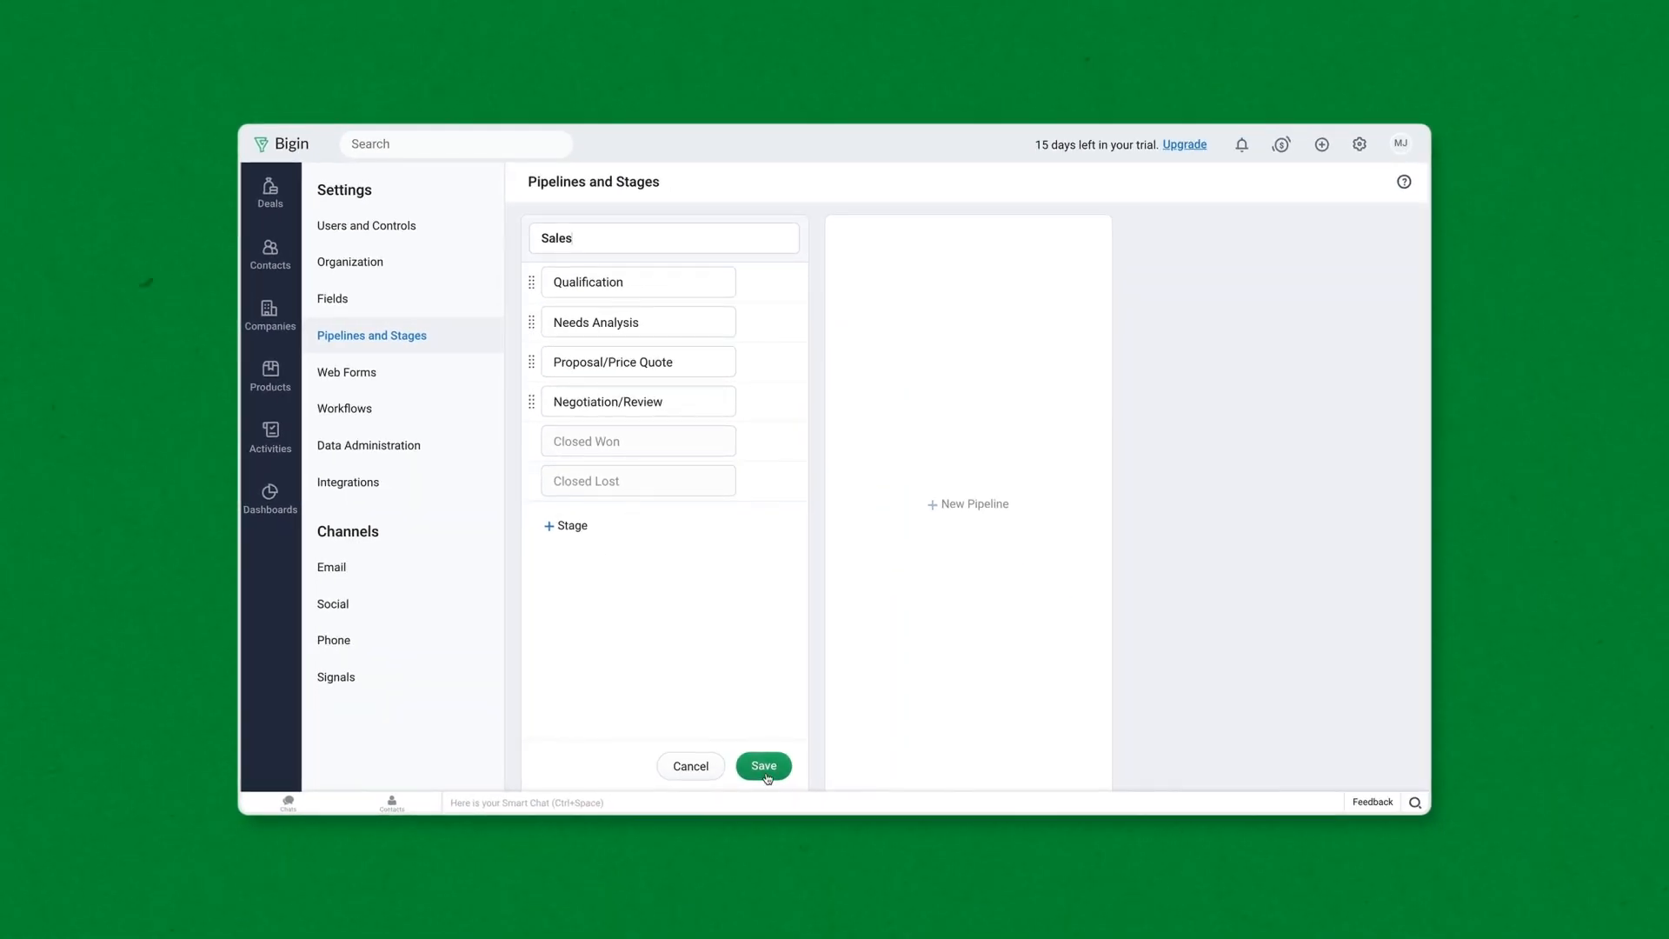
pyautogui.click(766, 776)
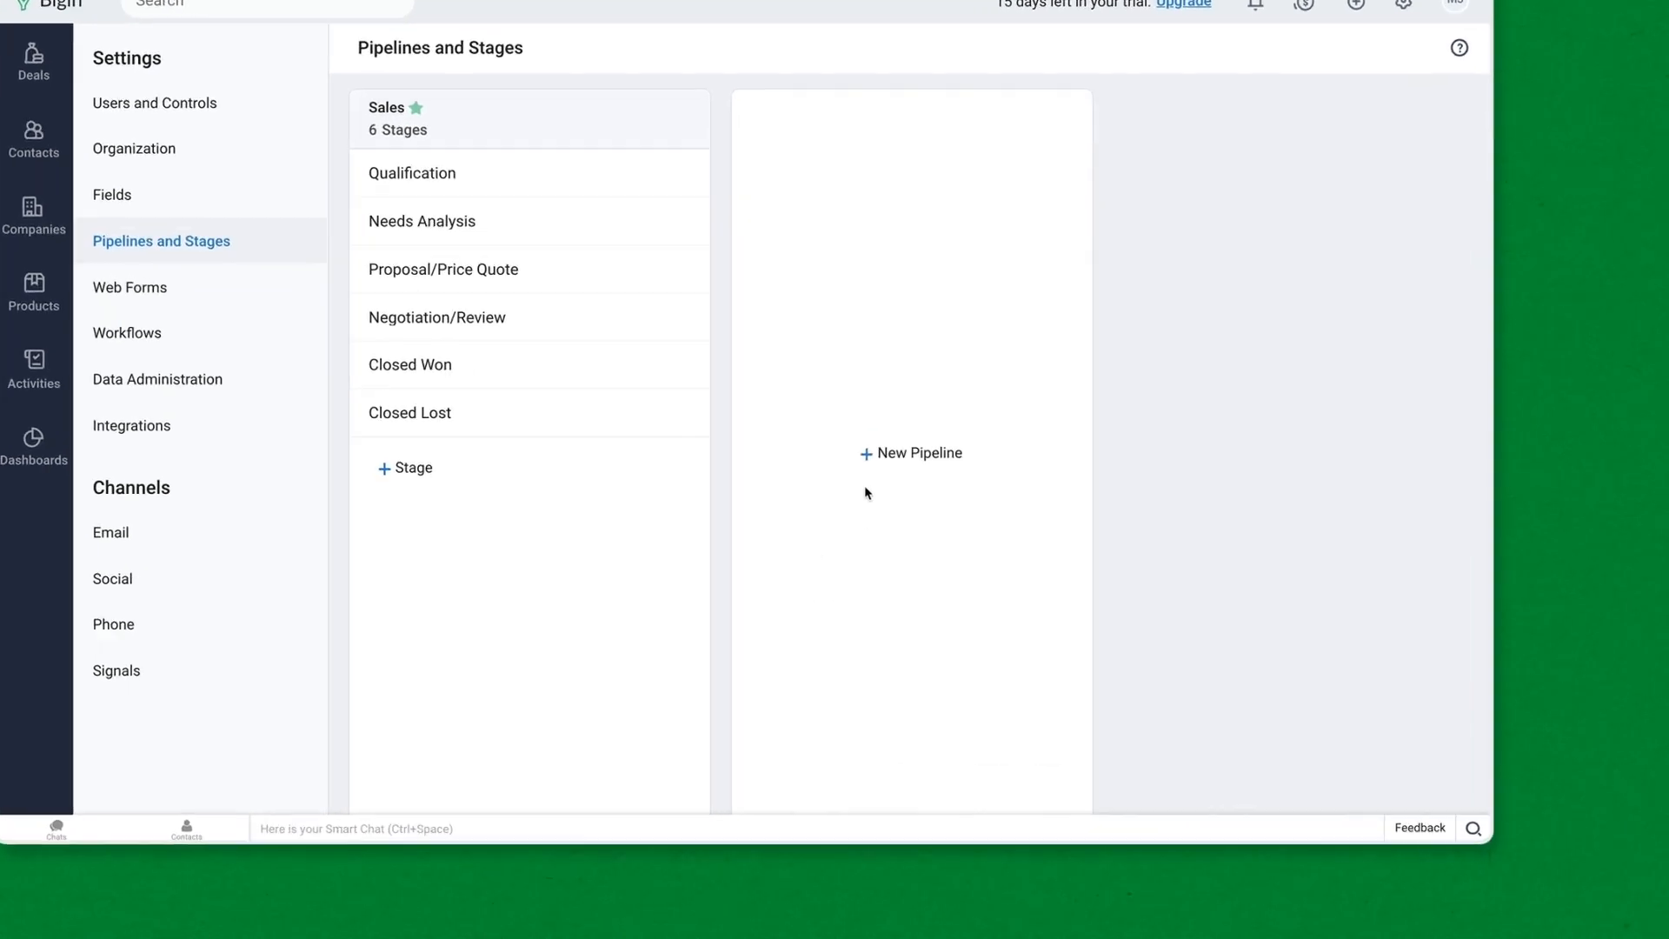
# - Create a Service Request pipeline with stages Quick check, Repair Process and Quality Check
pyautogui.click(878, 454)
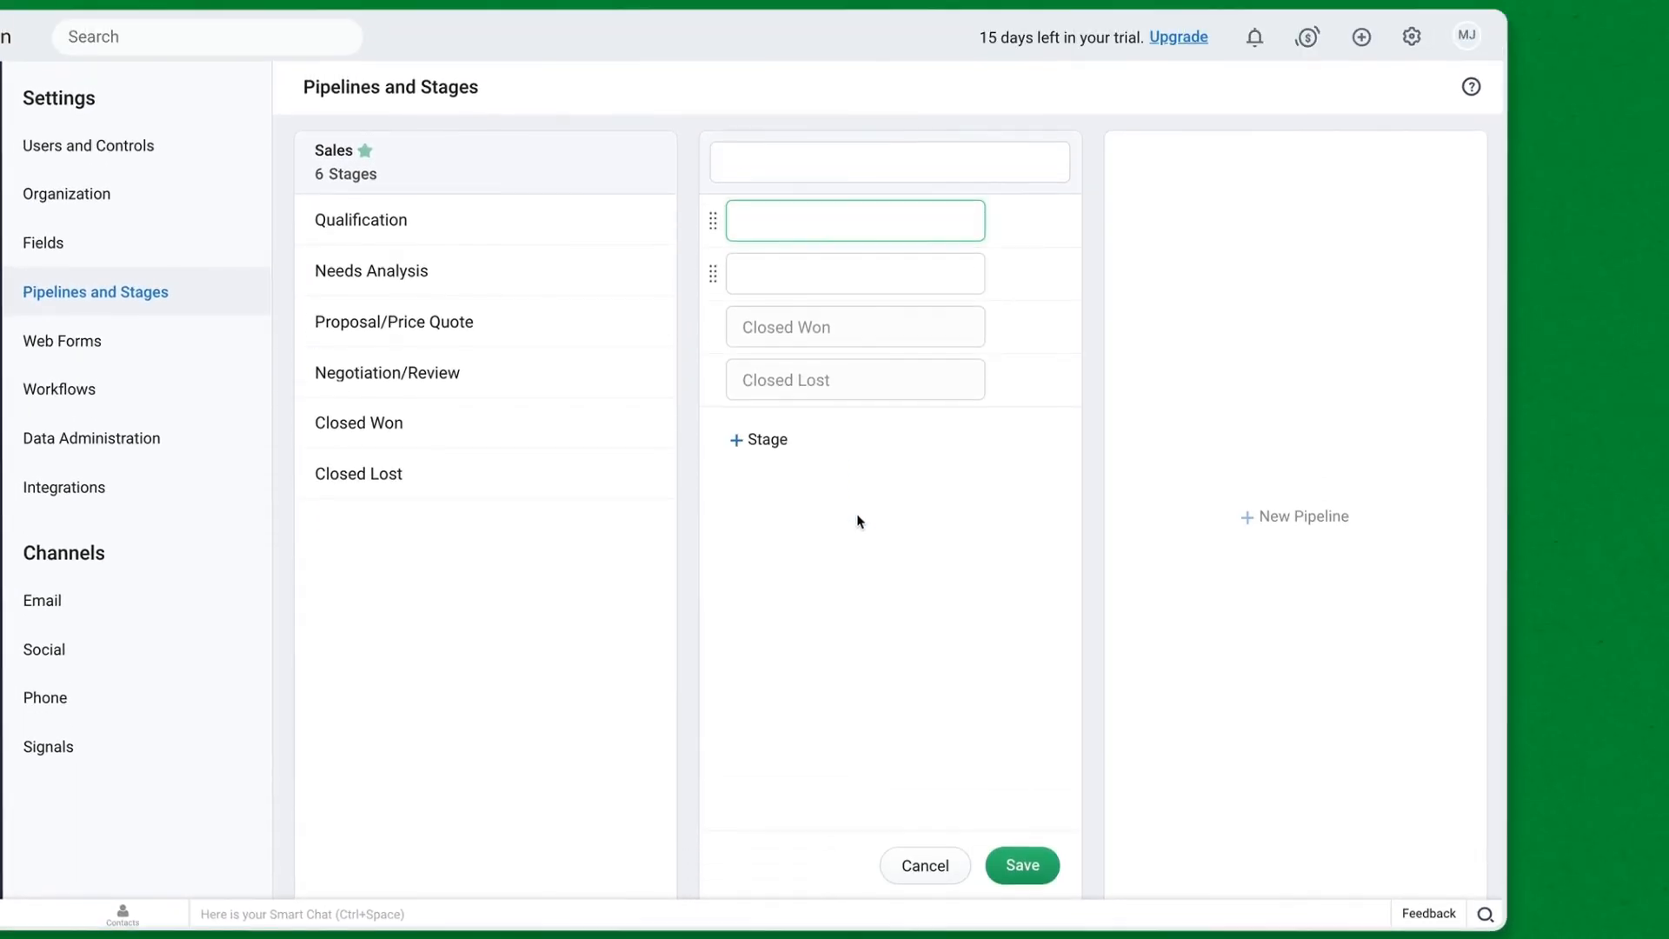
pyautogui.click(784, 91)
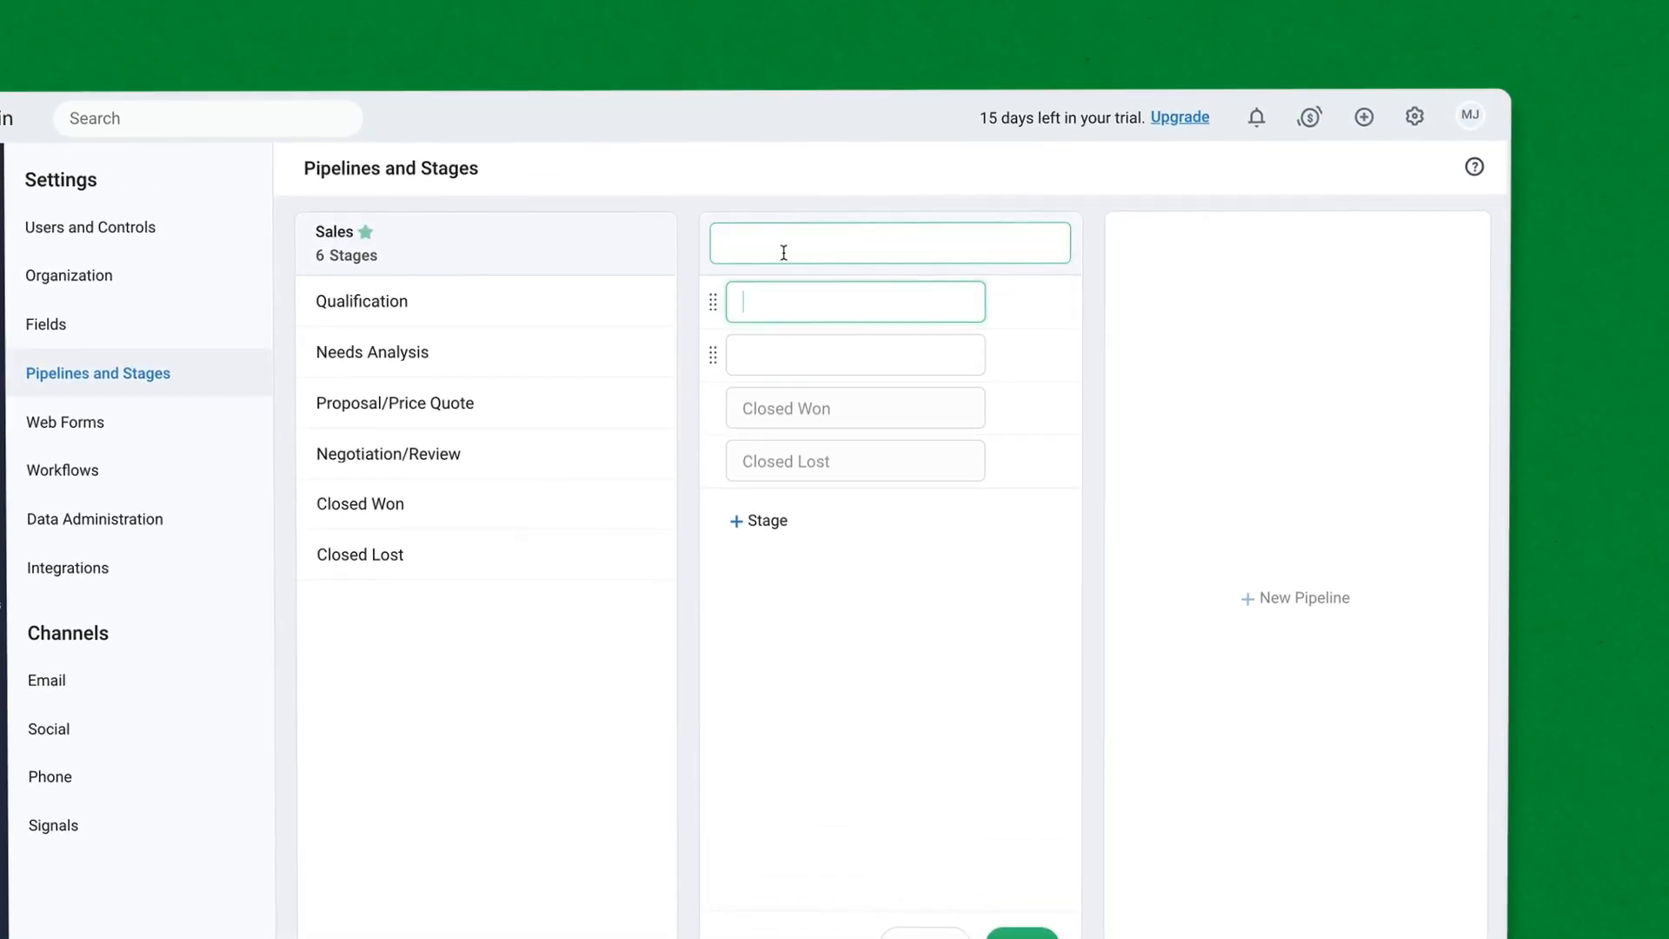
pyautogui.write('Service Request')
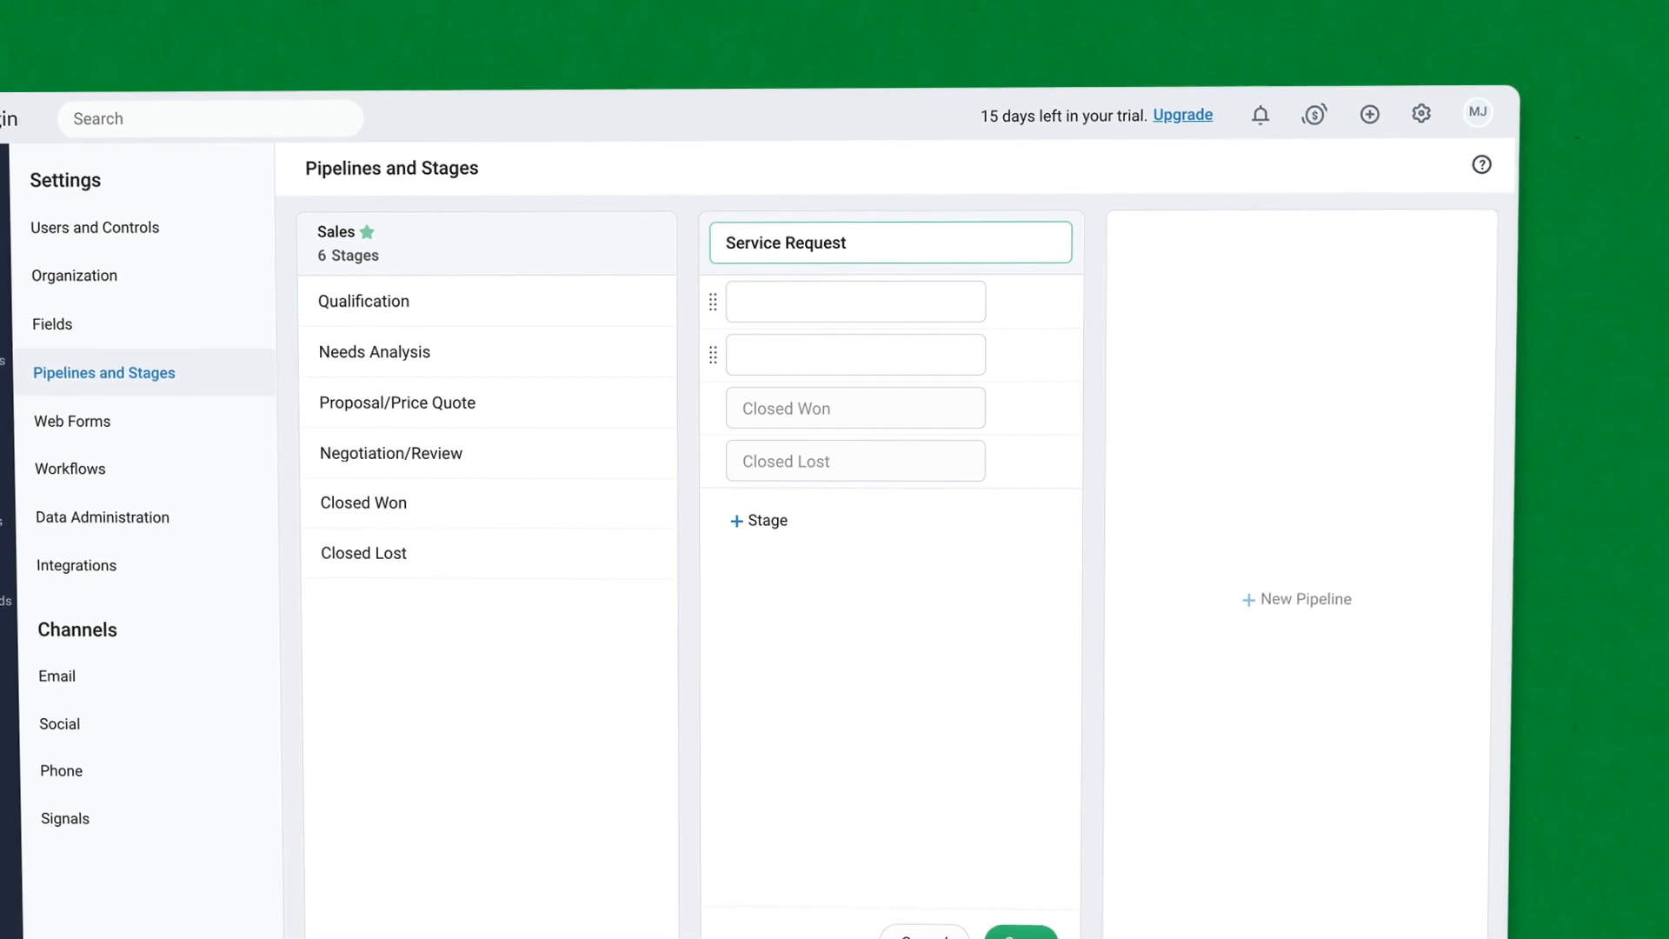
pyautogui.click(772, 305)
pyautogui.write('Quick check')
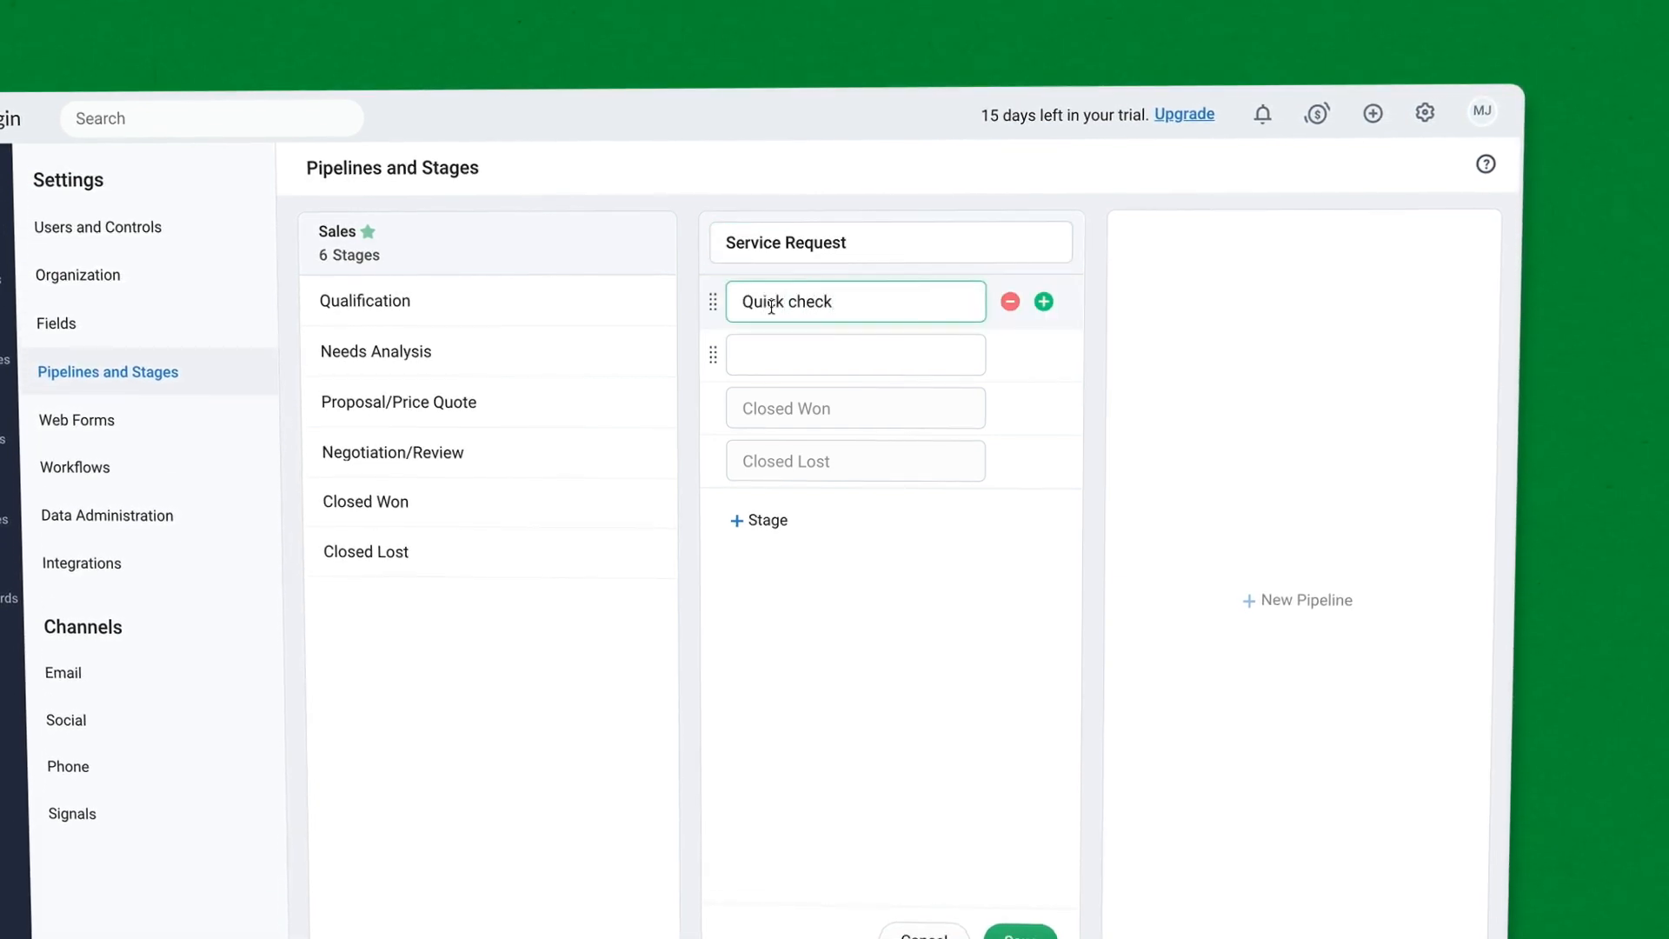
pyautogui.press('Tab')
pyautogui.write('Repair Process')
pyautogui.click(1044, 356)
pyautogui.write('Quality Check')
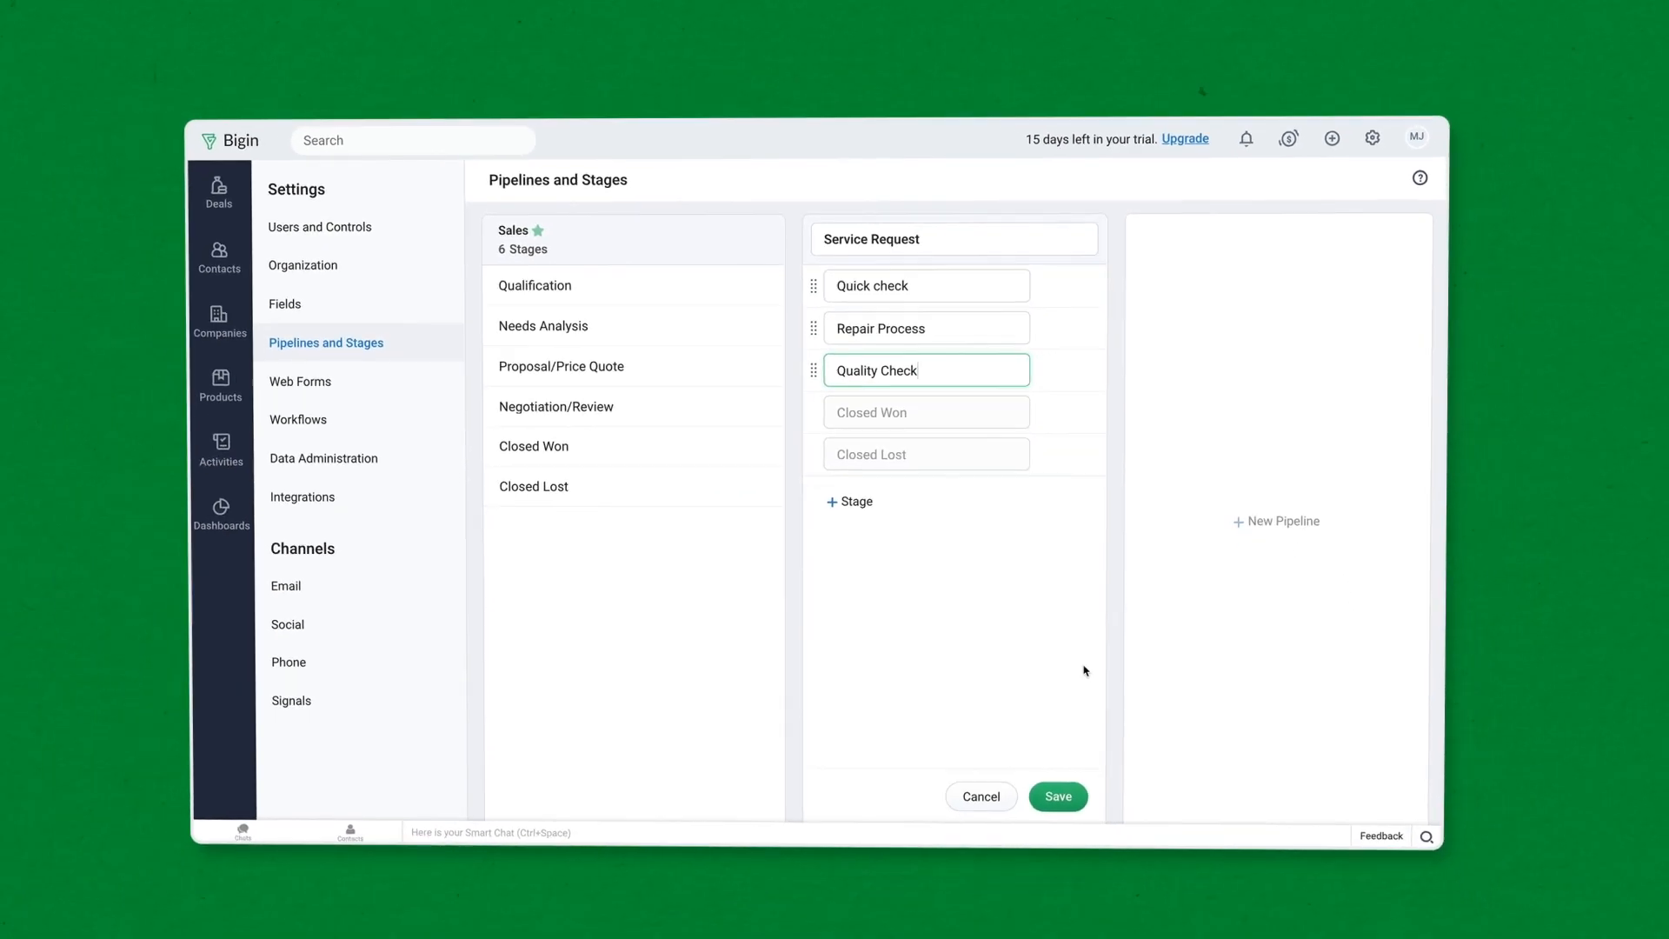
pyautogui.click(1019, 934)
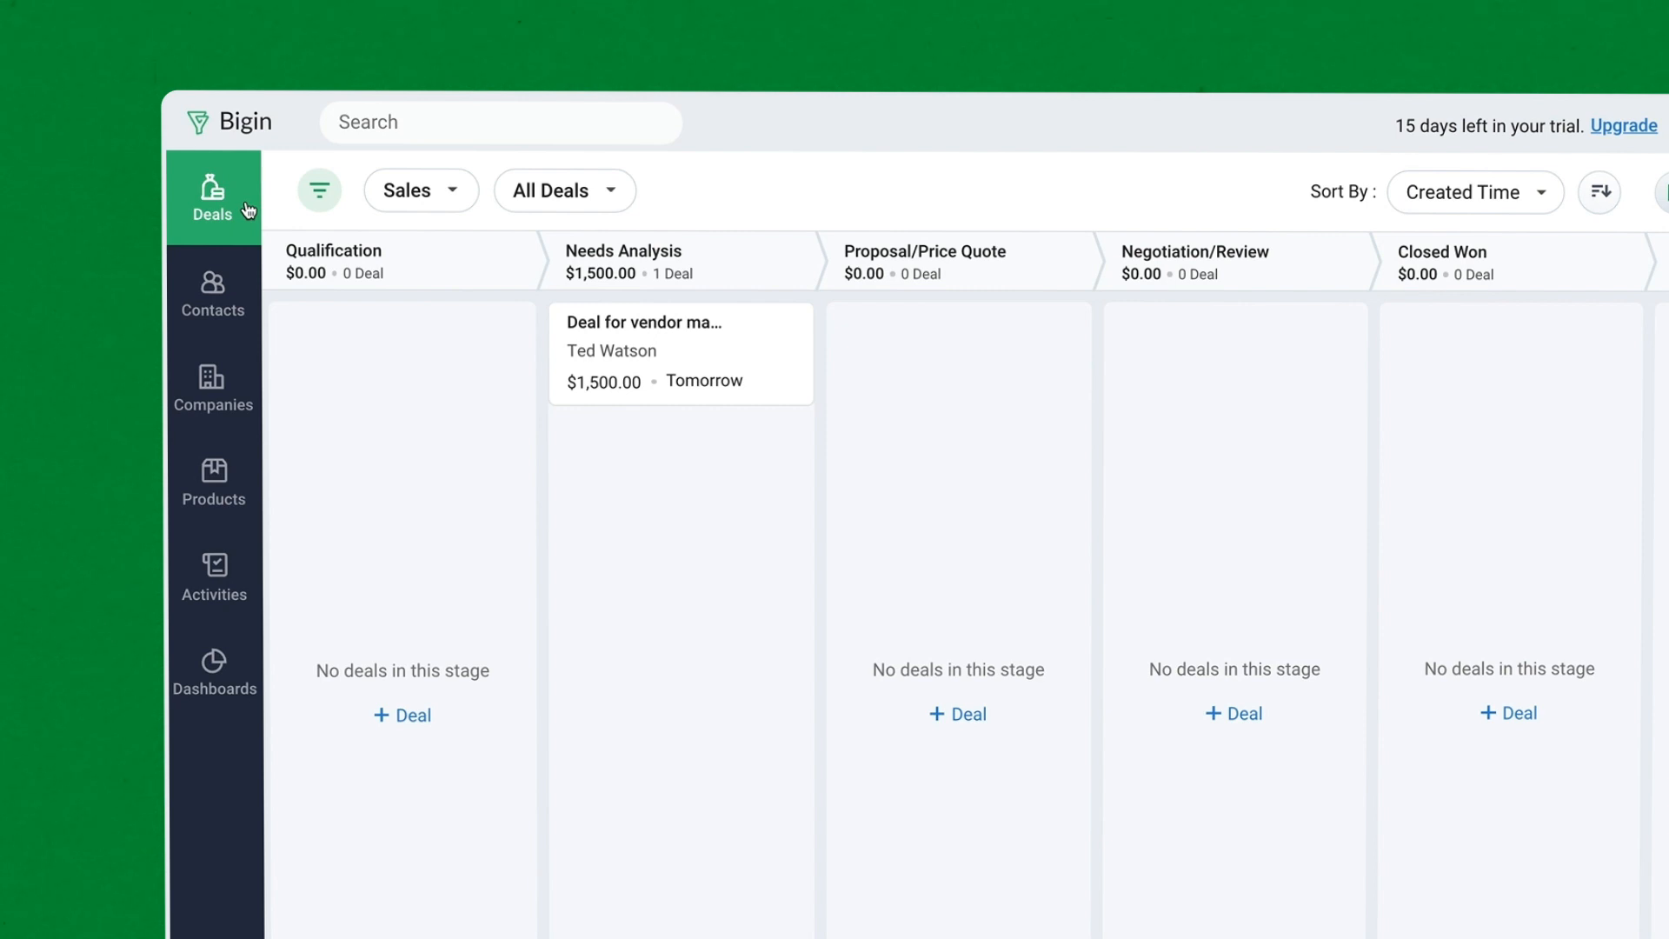
# - Review the sample contact's record in Contacts, then return to Settings
pyautogui.click(246, 311)
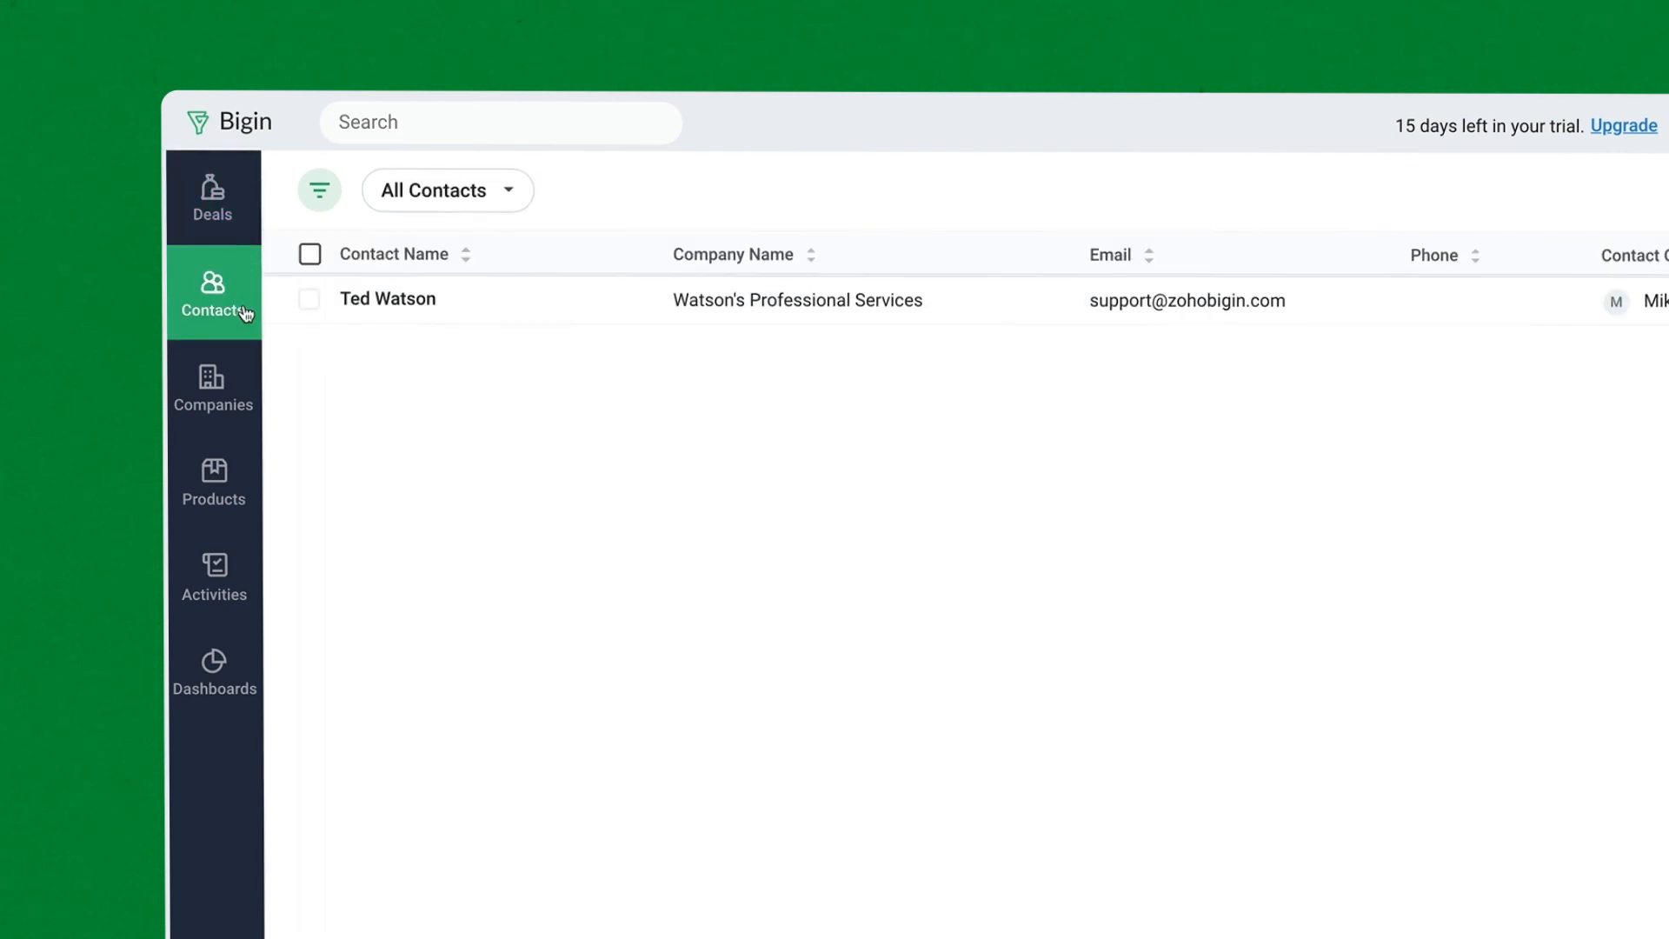
pyautogui.click(450, 310)
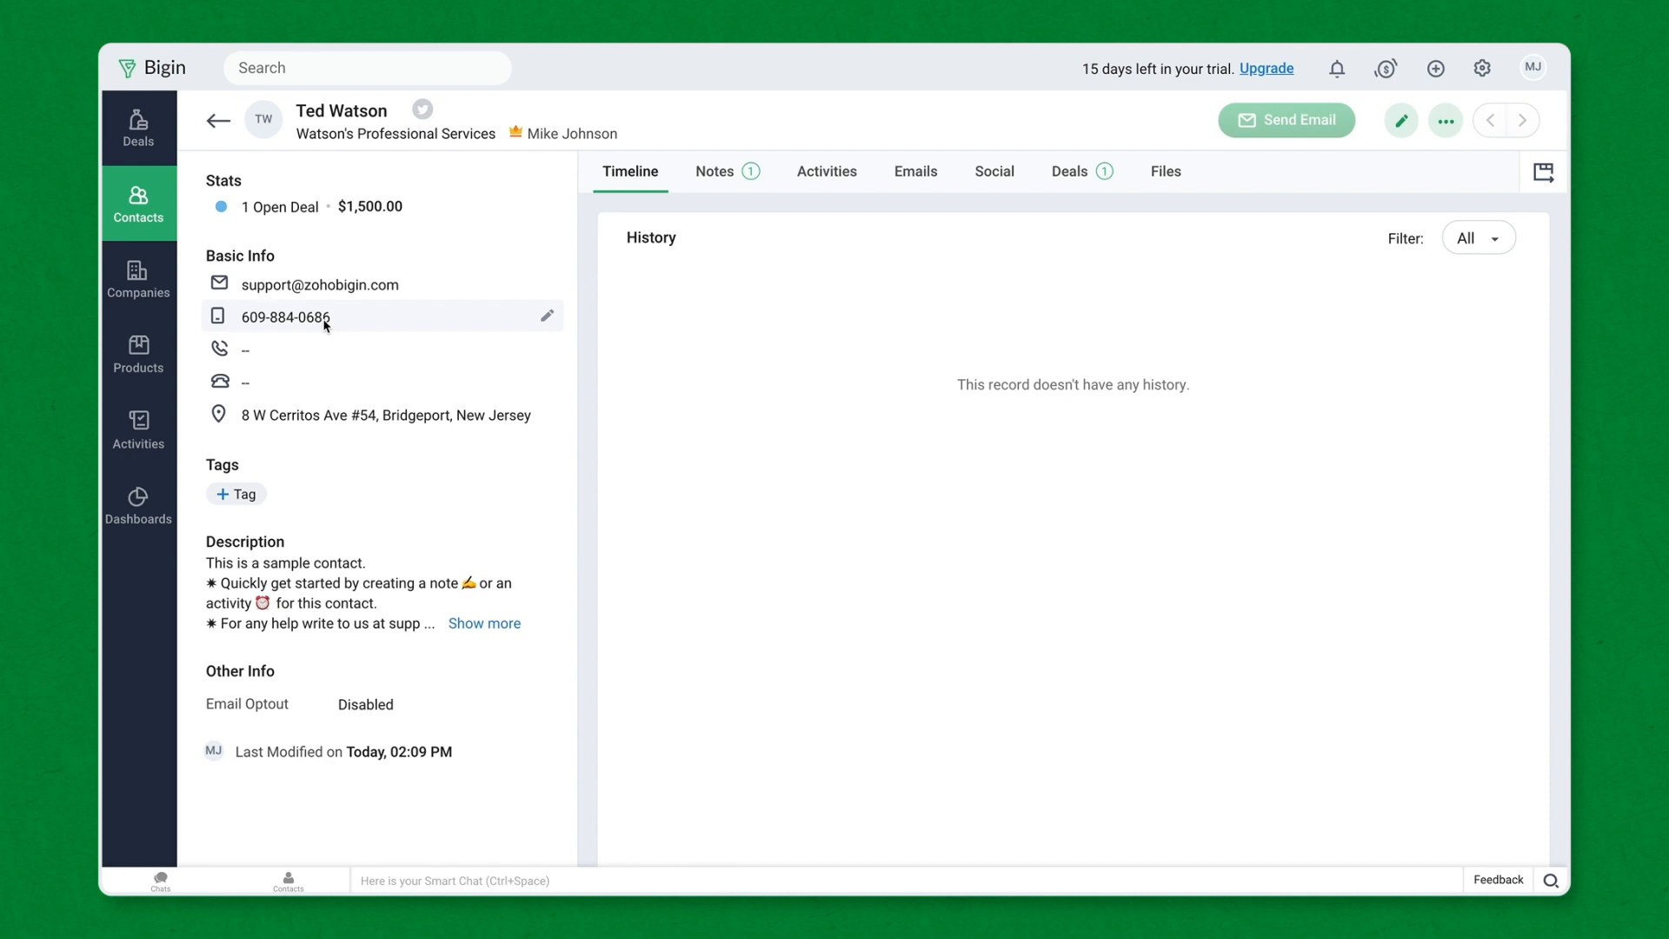
pyautogui.click(1483, 70)
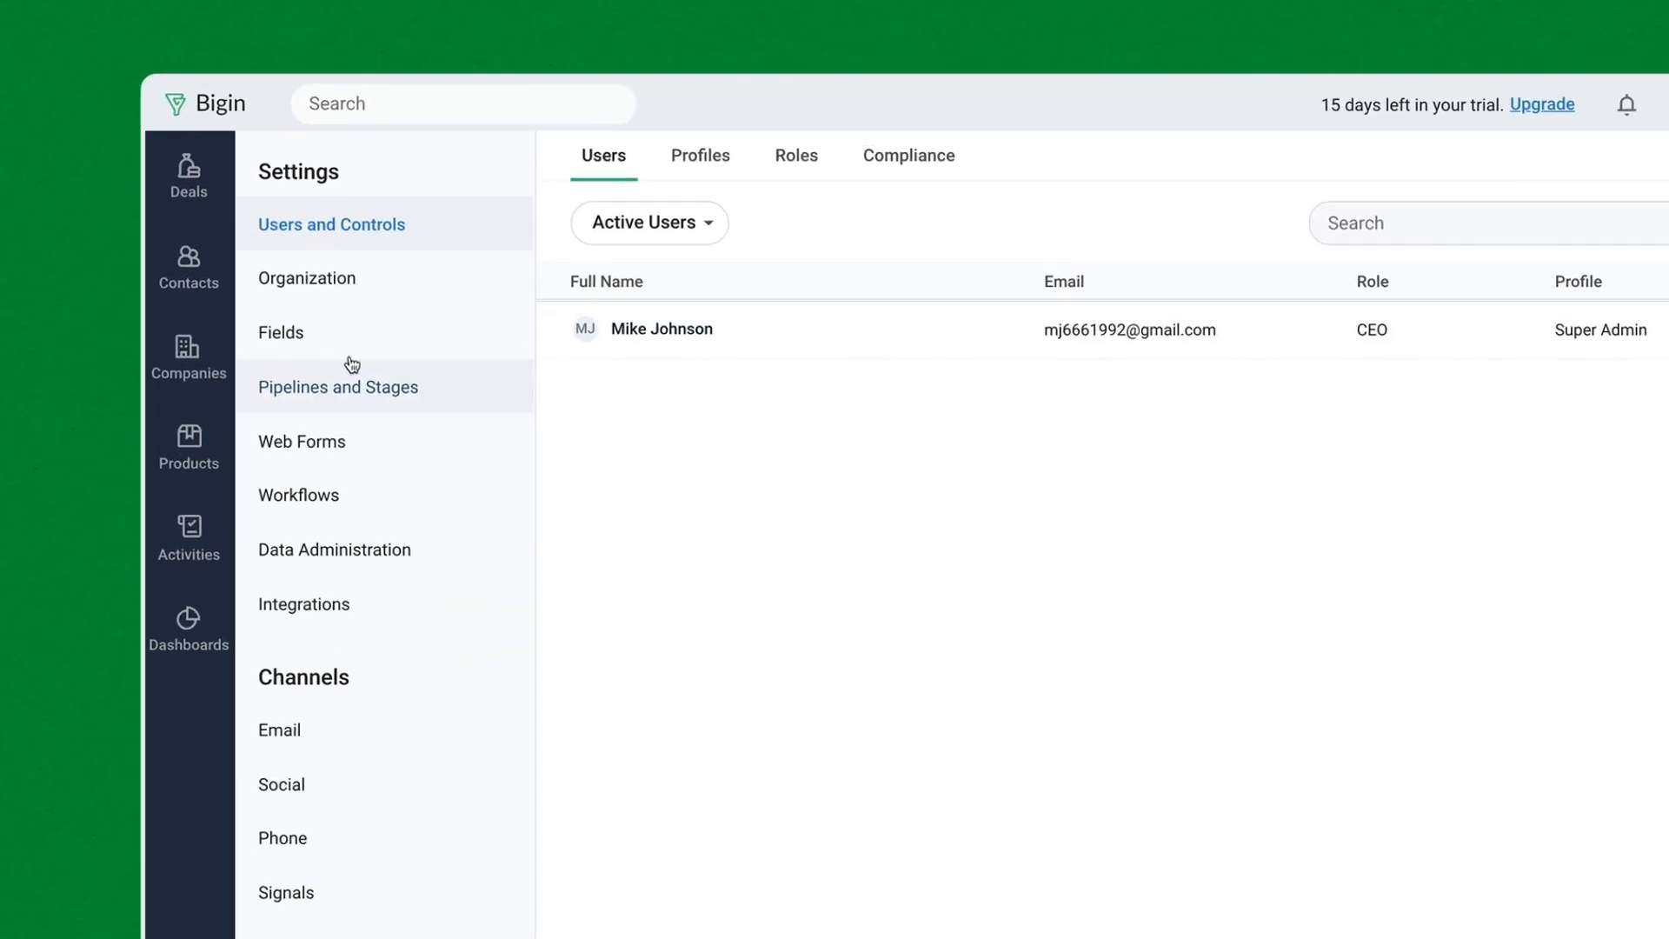
# - Add a mandatory, unique, encrypted Numerical custom field 'Customer ID' to Contacts
pyautogui.click(351, 388)
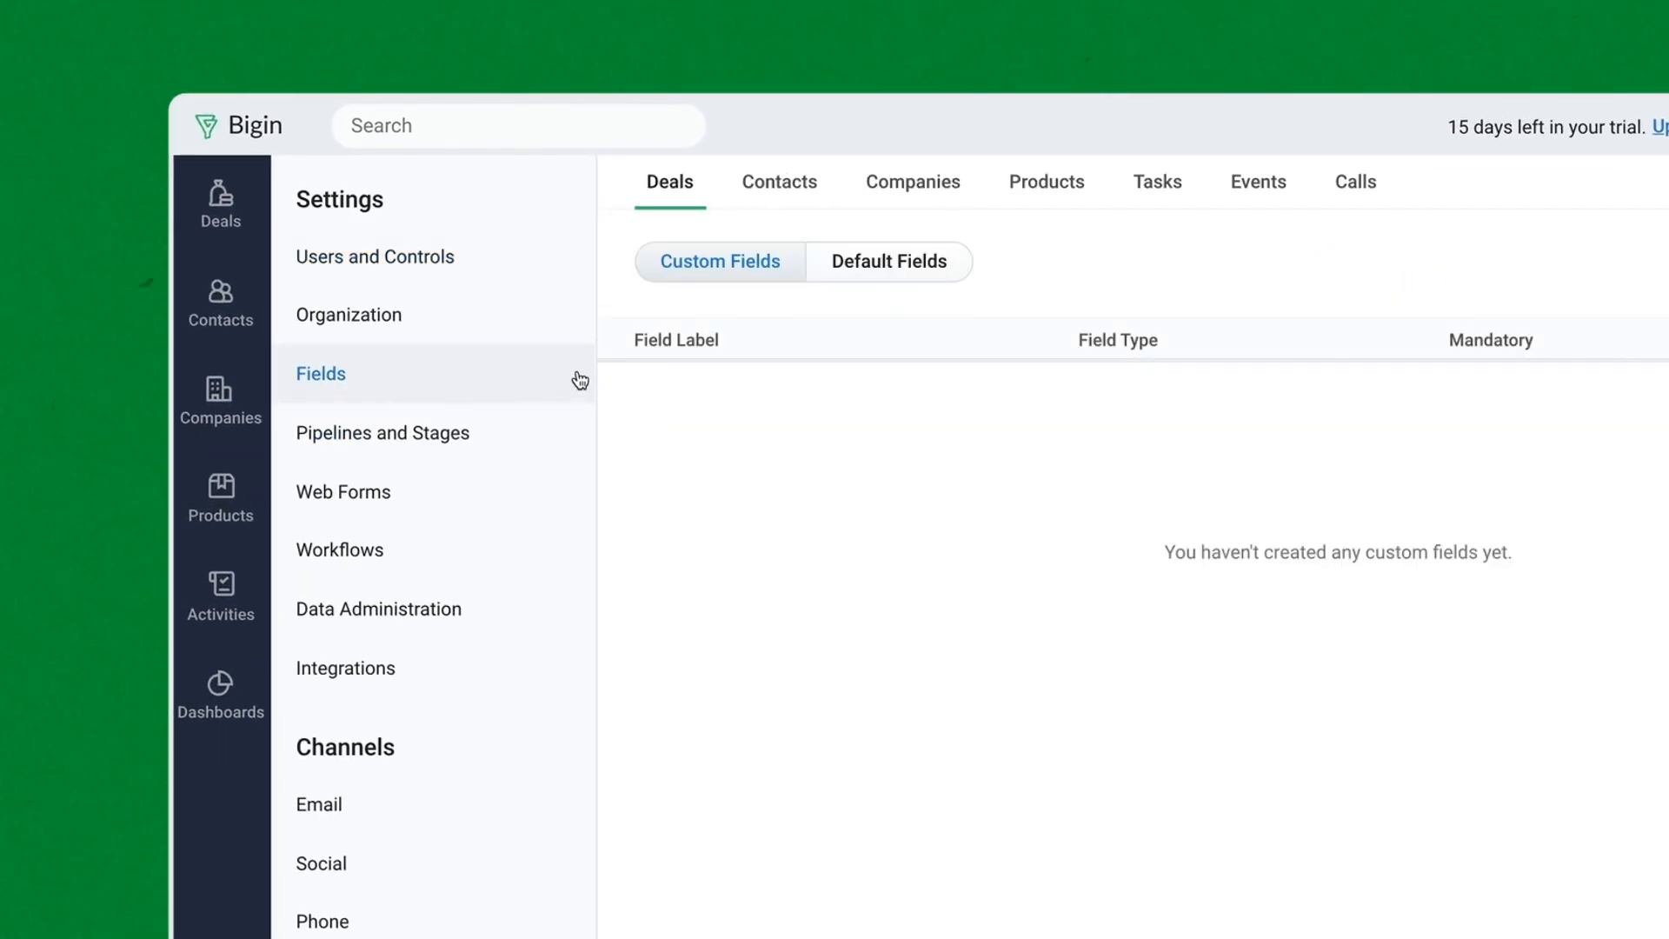
pyautogui.click(803, 201)
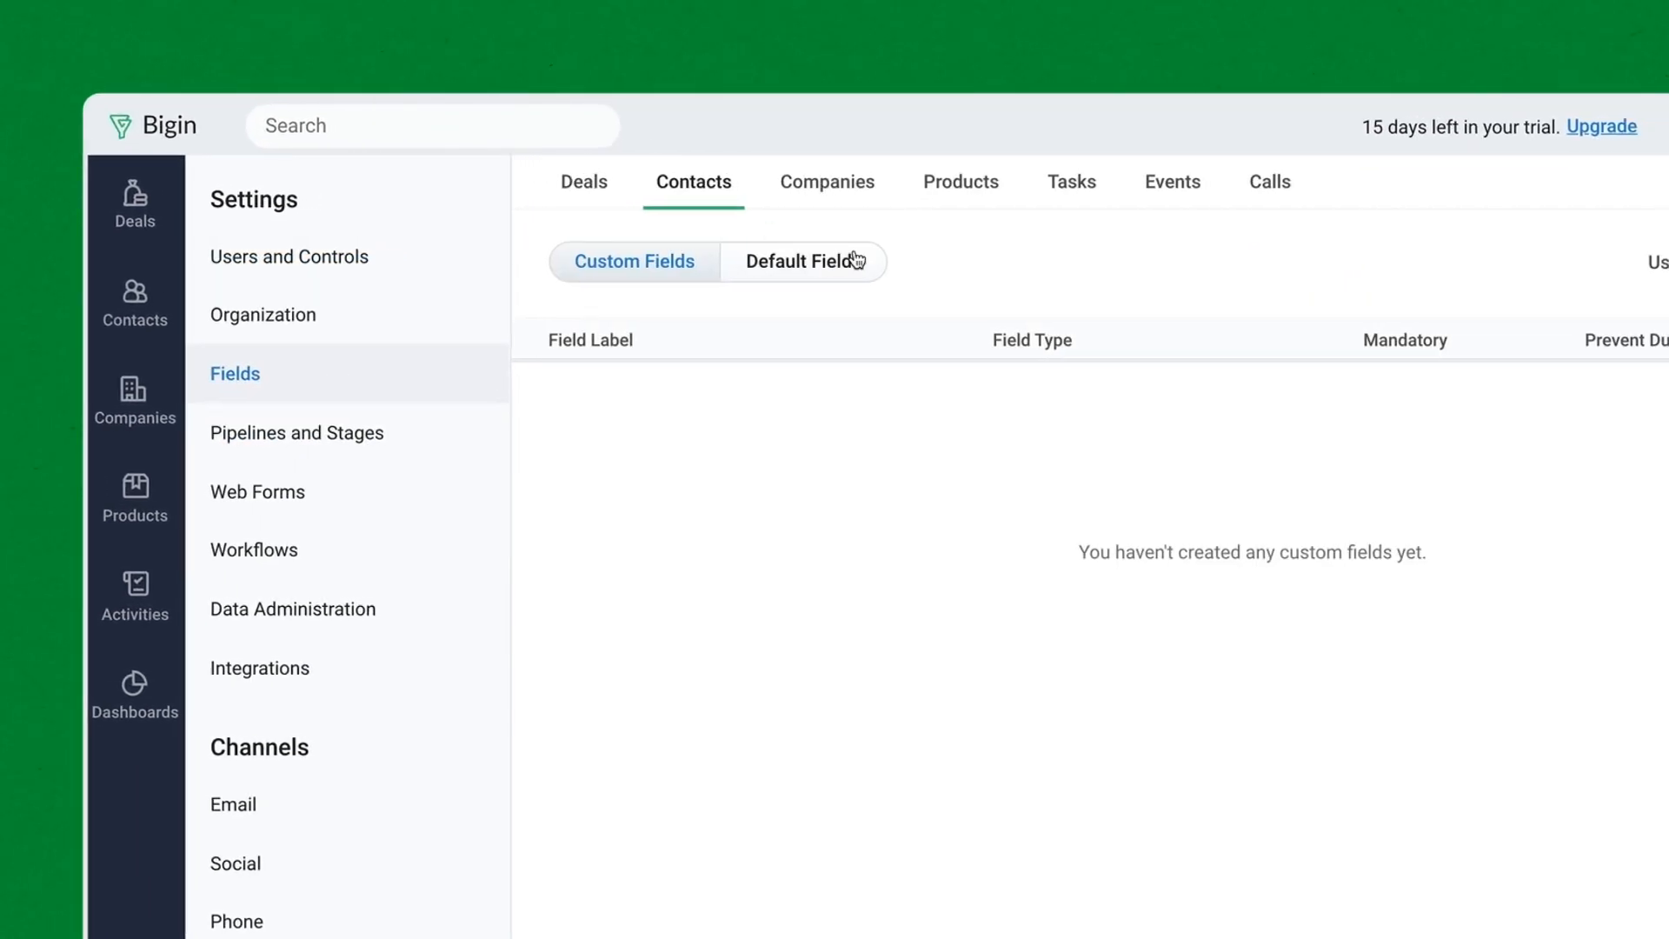
pyautogui.click(1298, 272)
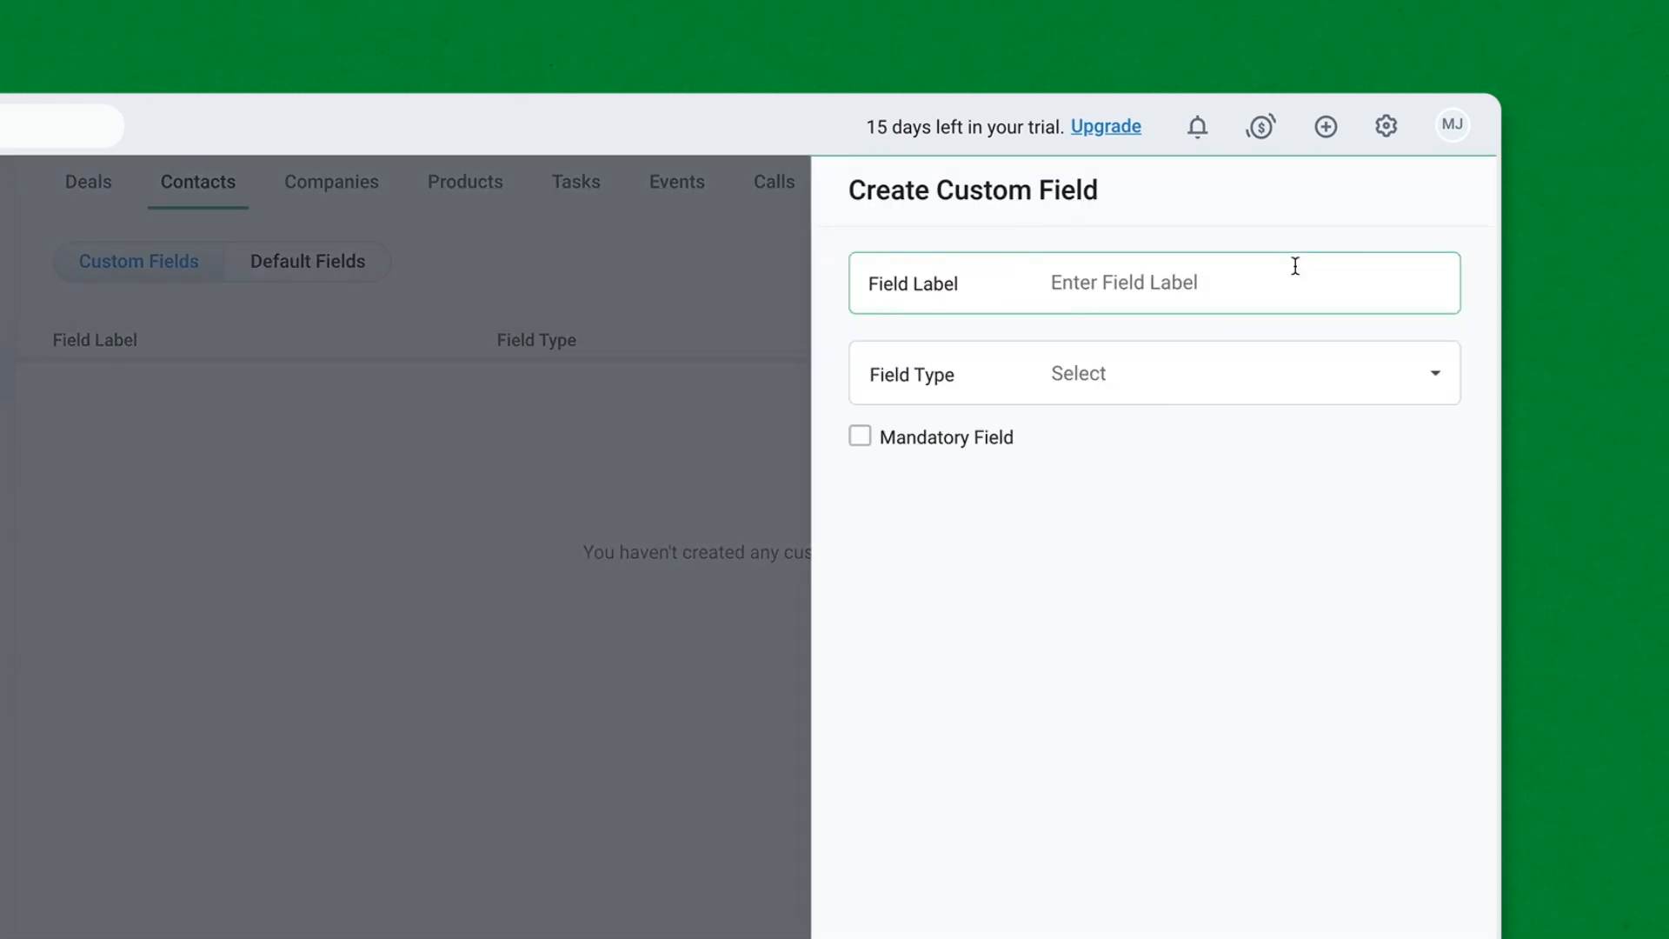
pyautogui.click(1139, 292)
pyautogui.write('C')
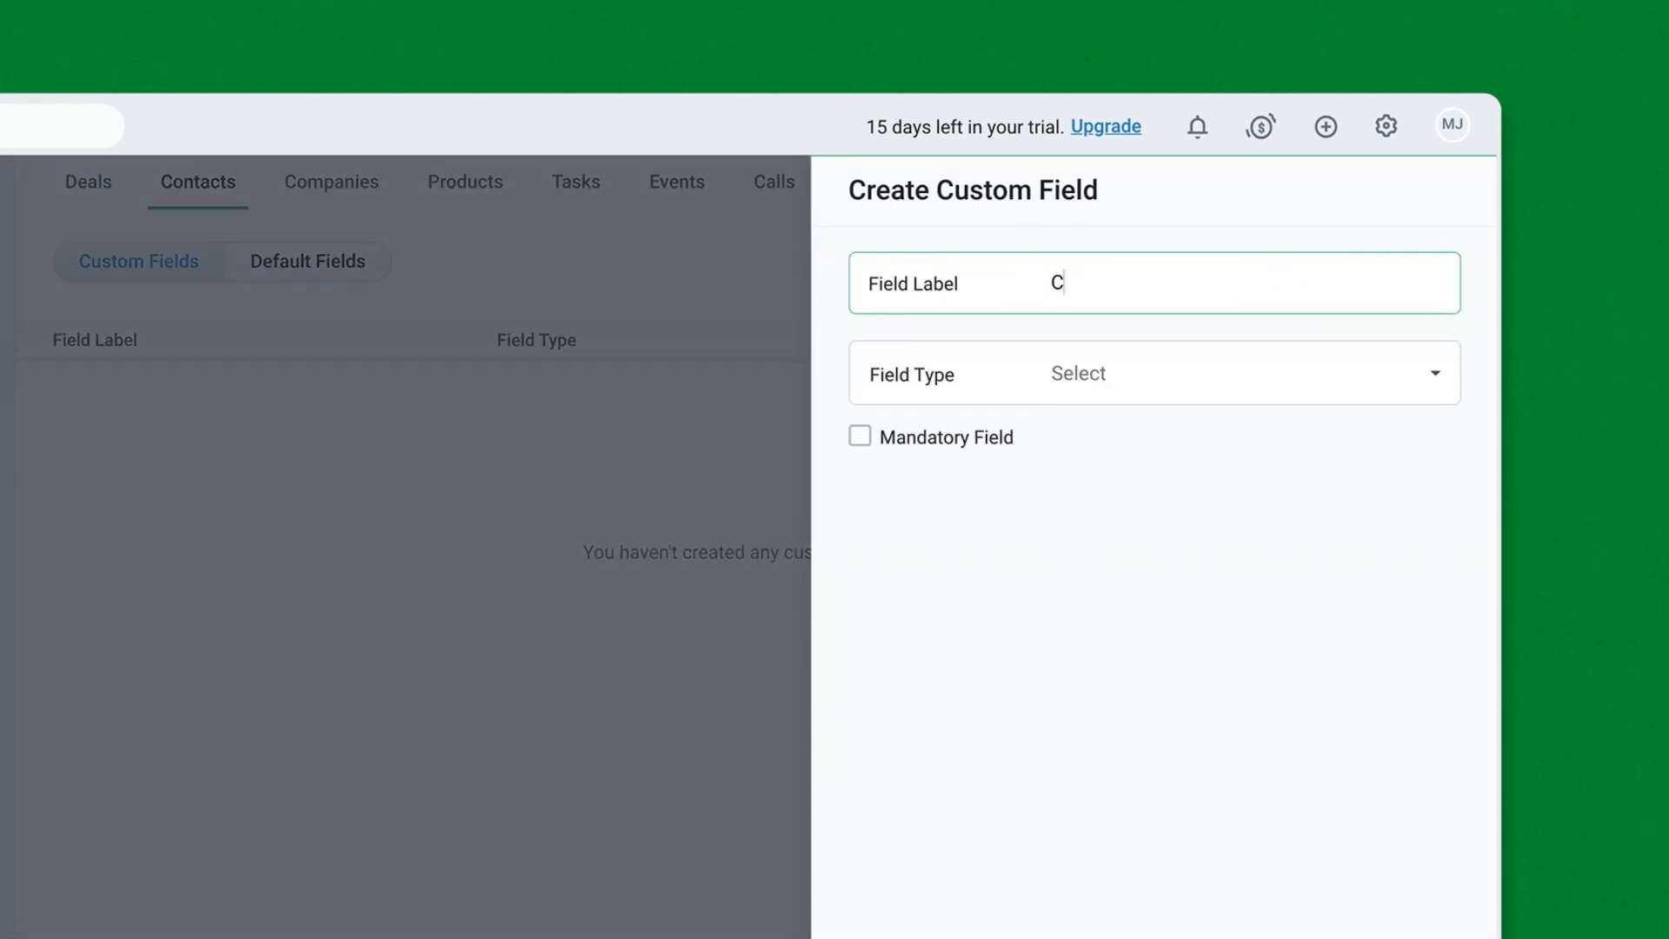
pyautogui.write('ustomer ID')
pyautogui.click(1107, 373)
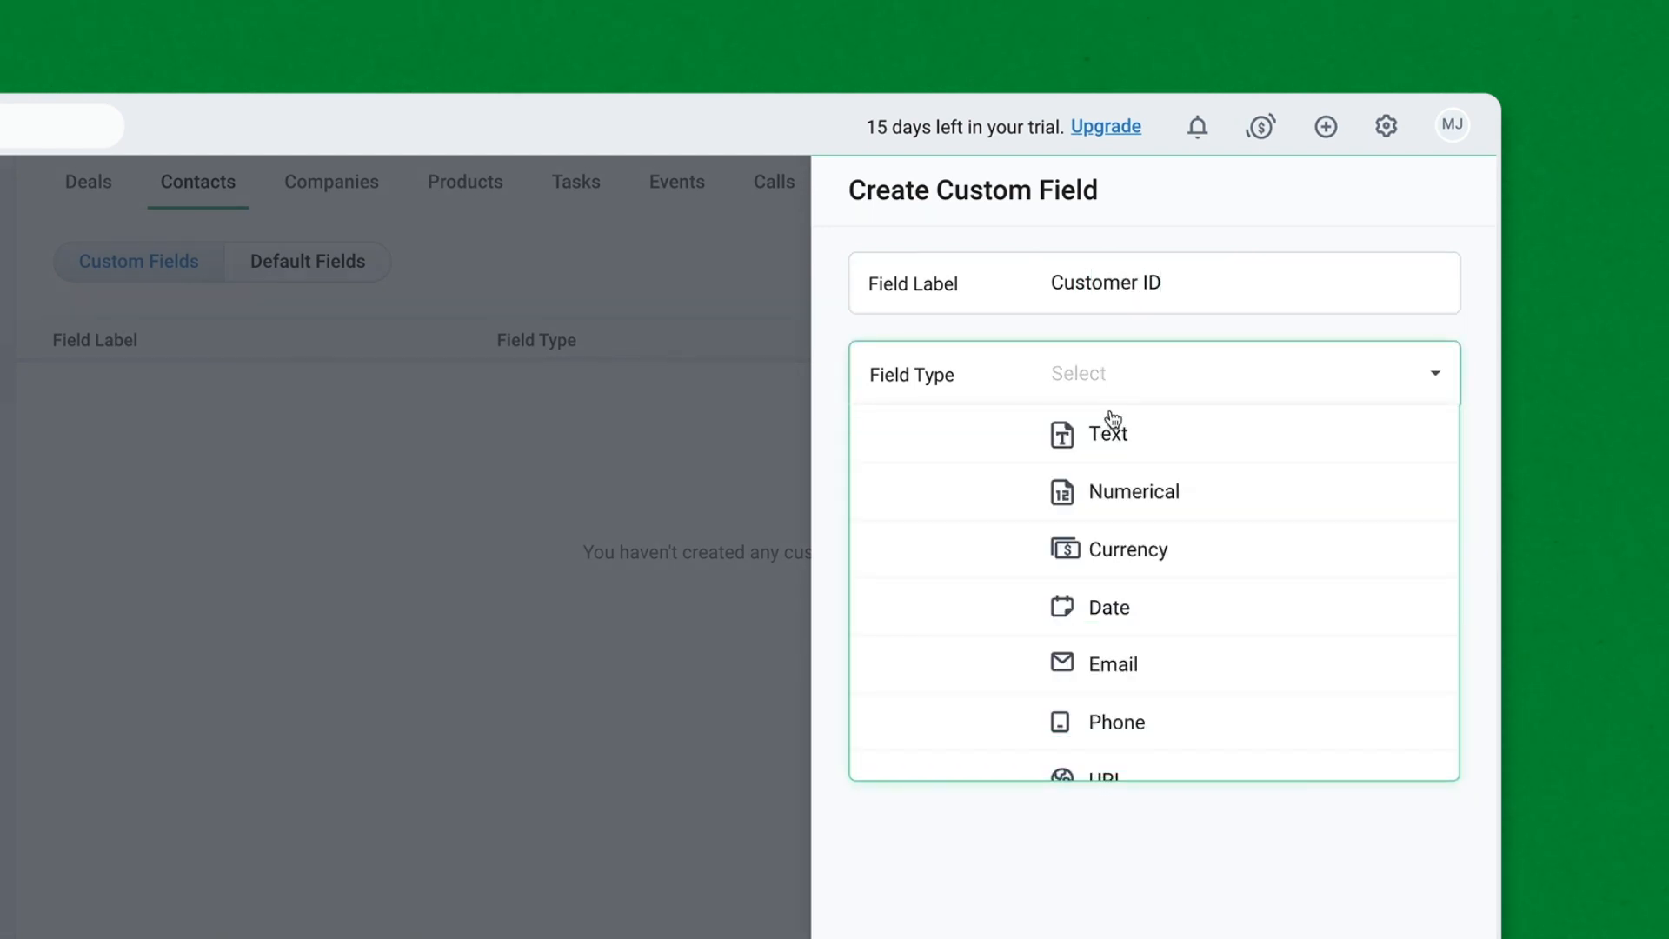
pyautogui.click(1131, 489)
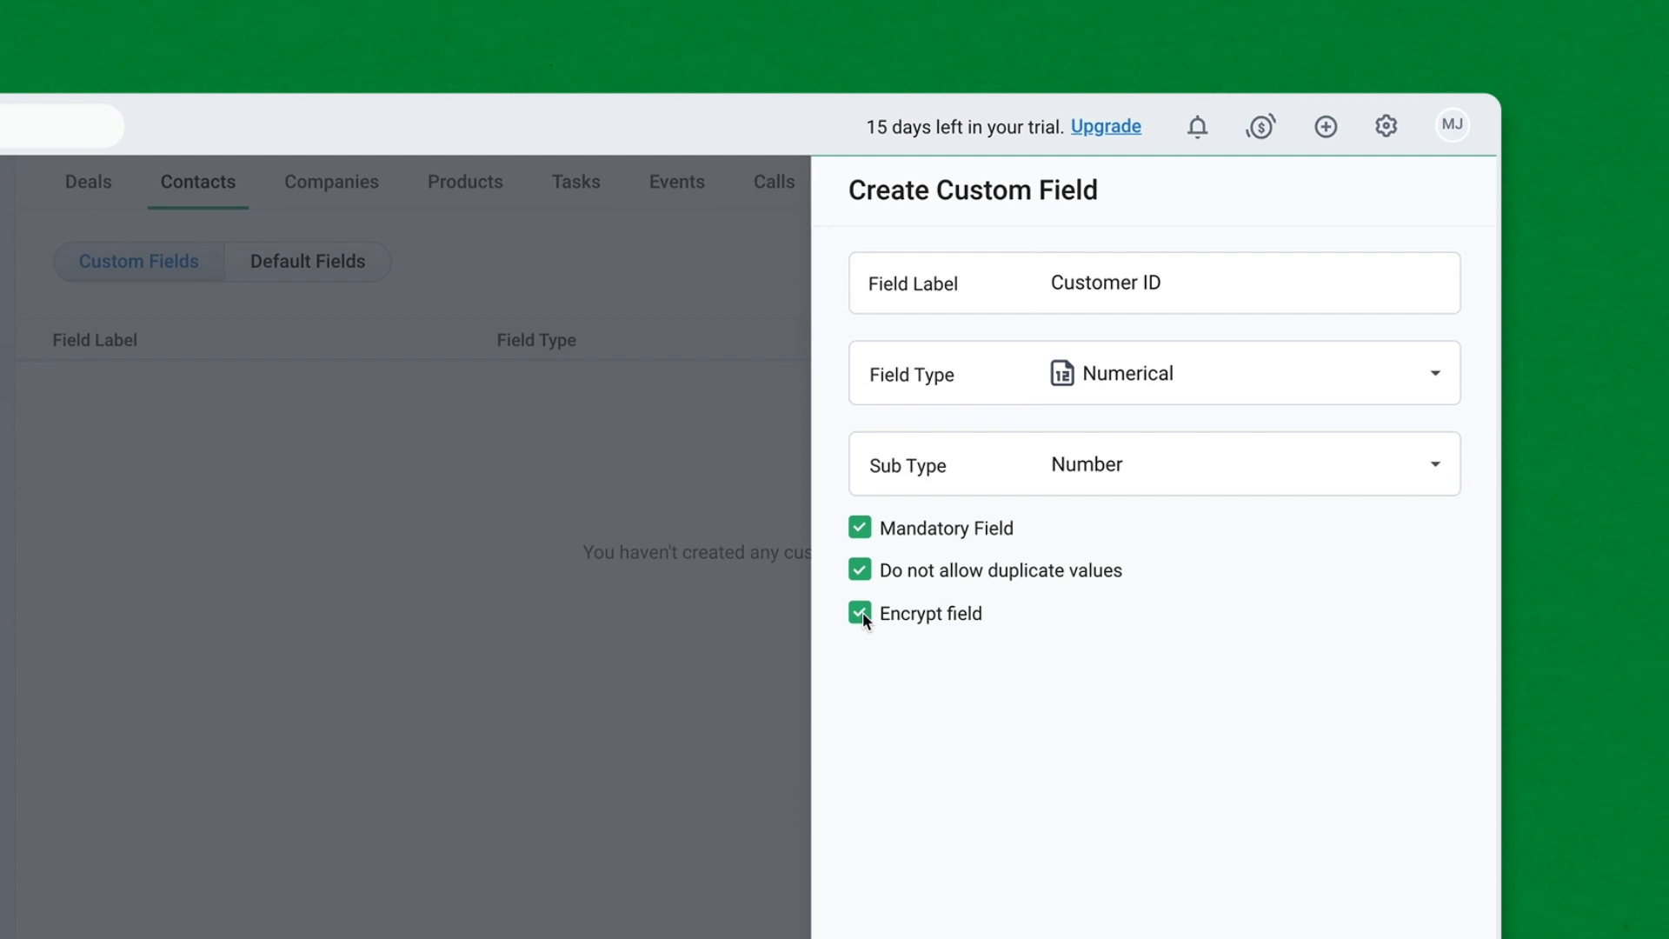
pyautogui.click(1510, 830)
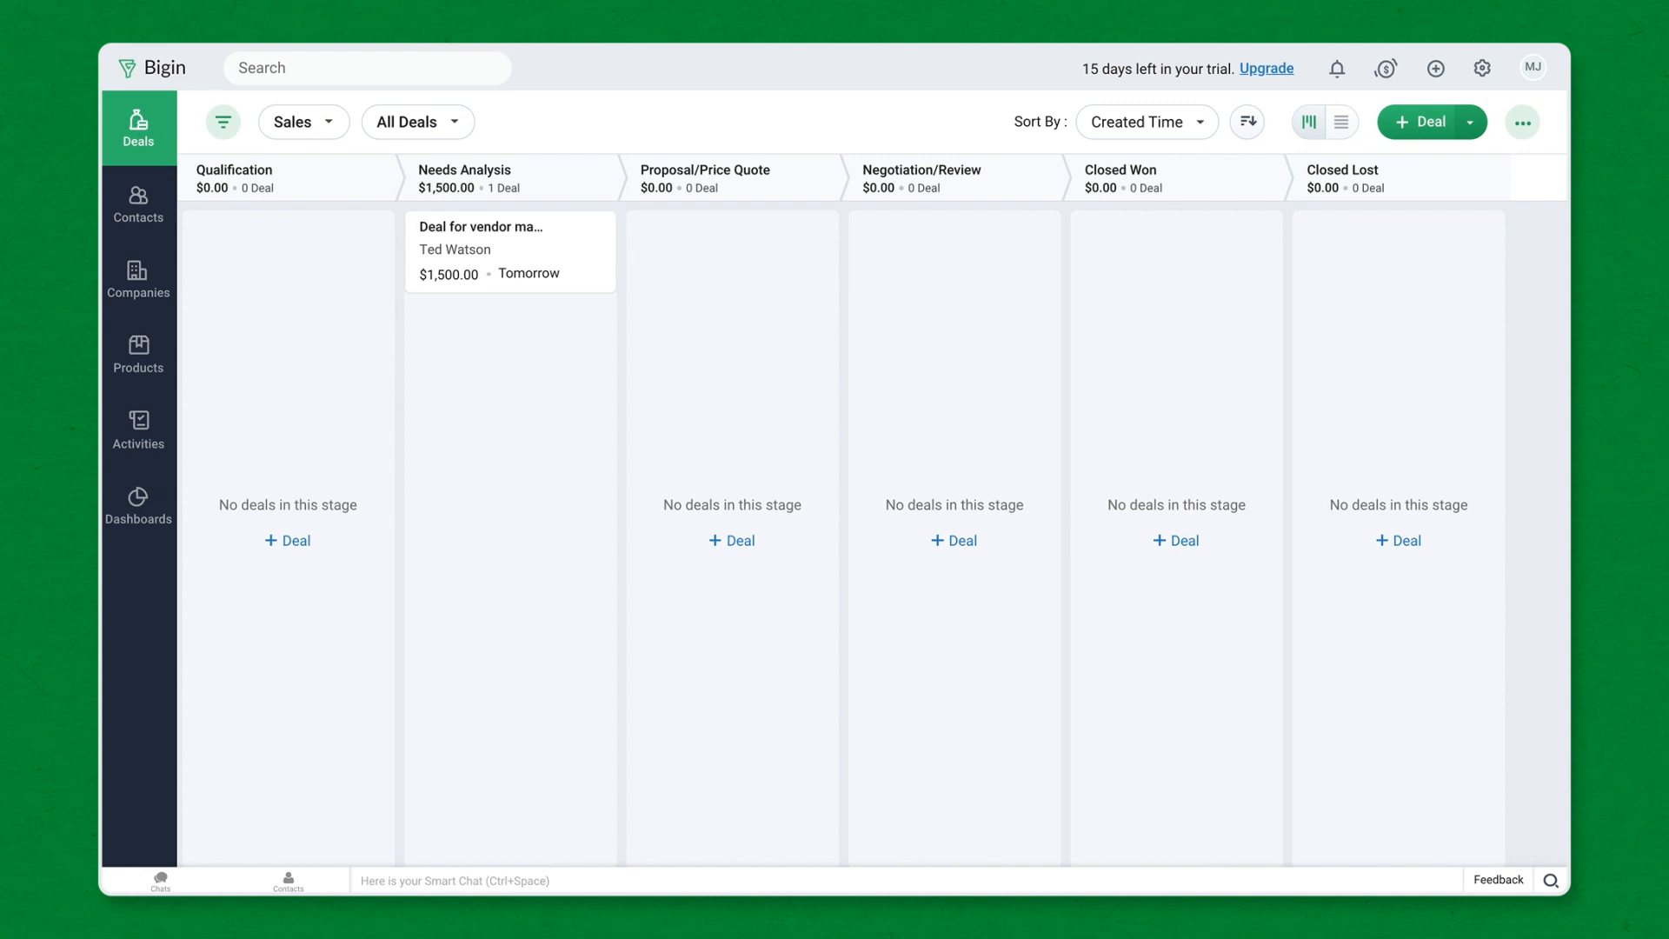
# - Rename the Manager role under CEO to Sales Manager in the roles hierarchy
pyautogui.click(1481, 68)
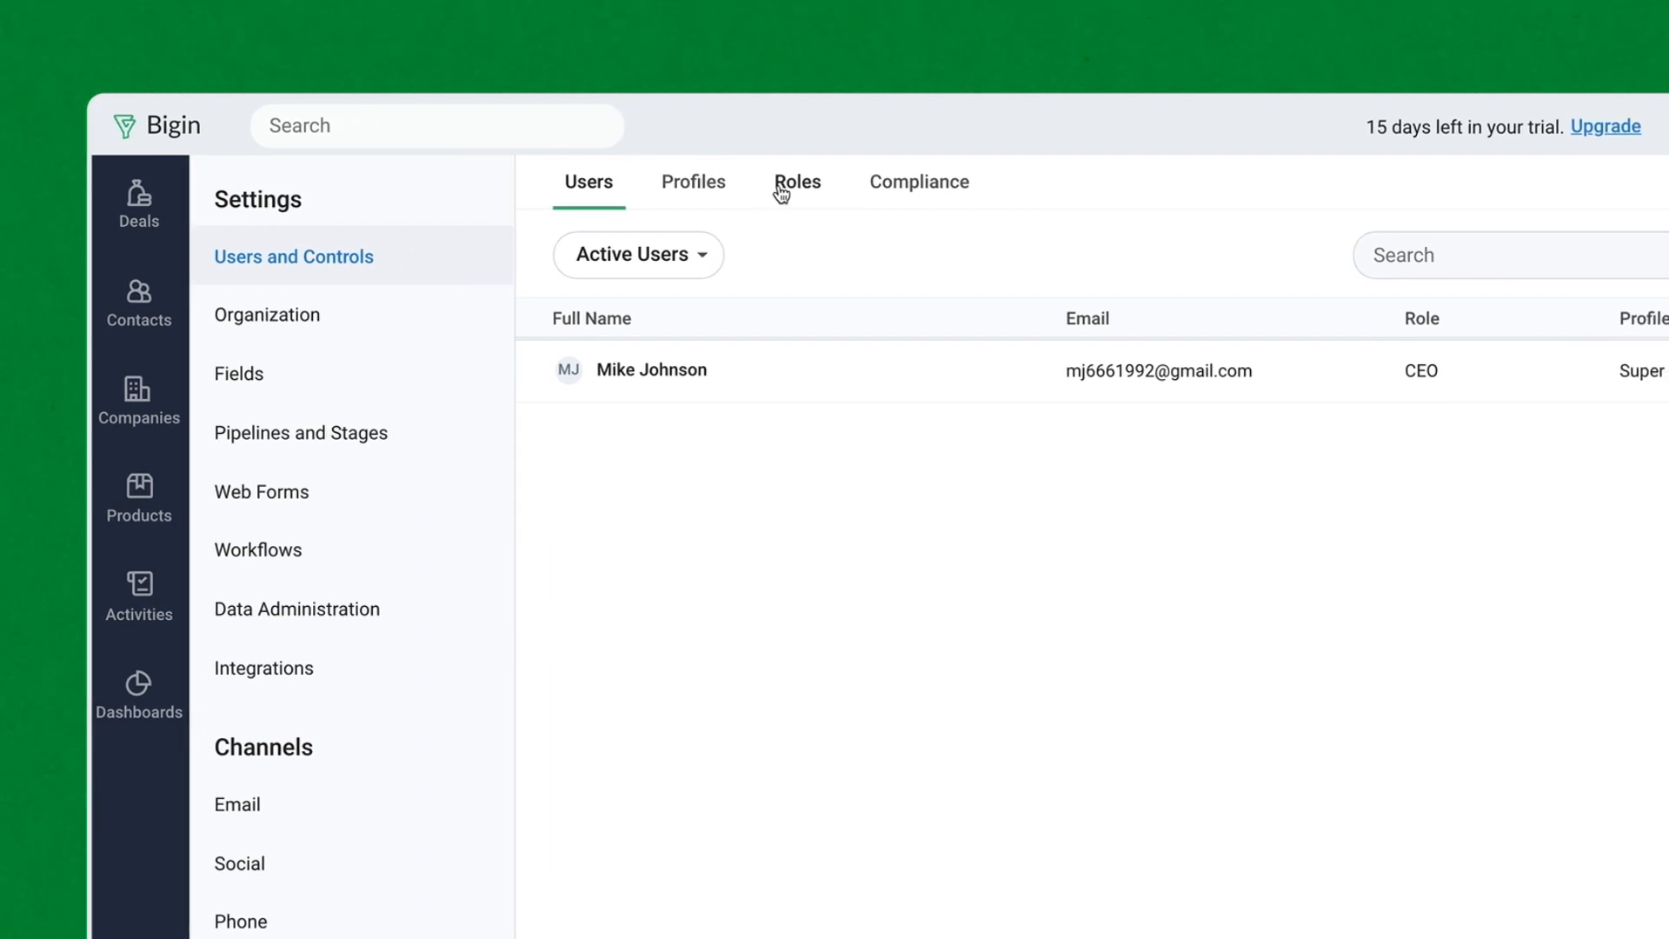
pyautogui.click(782, 193)
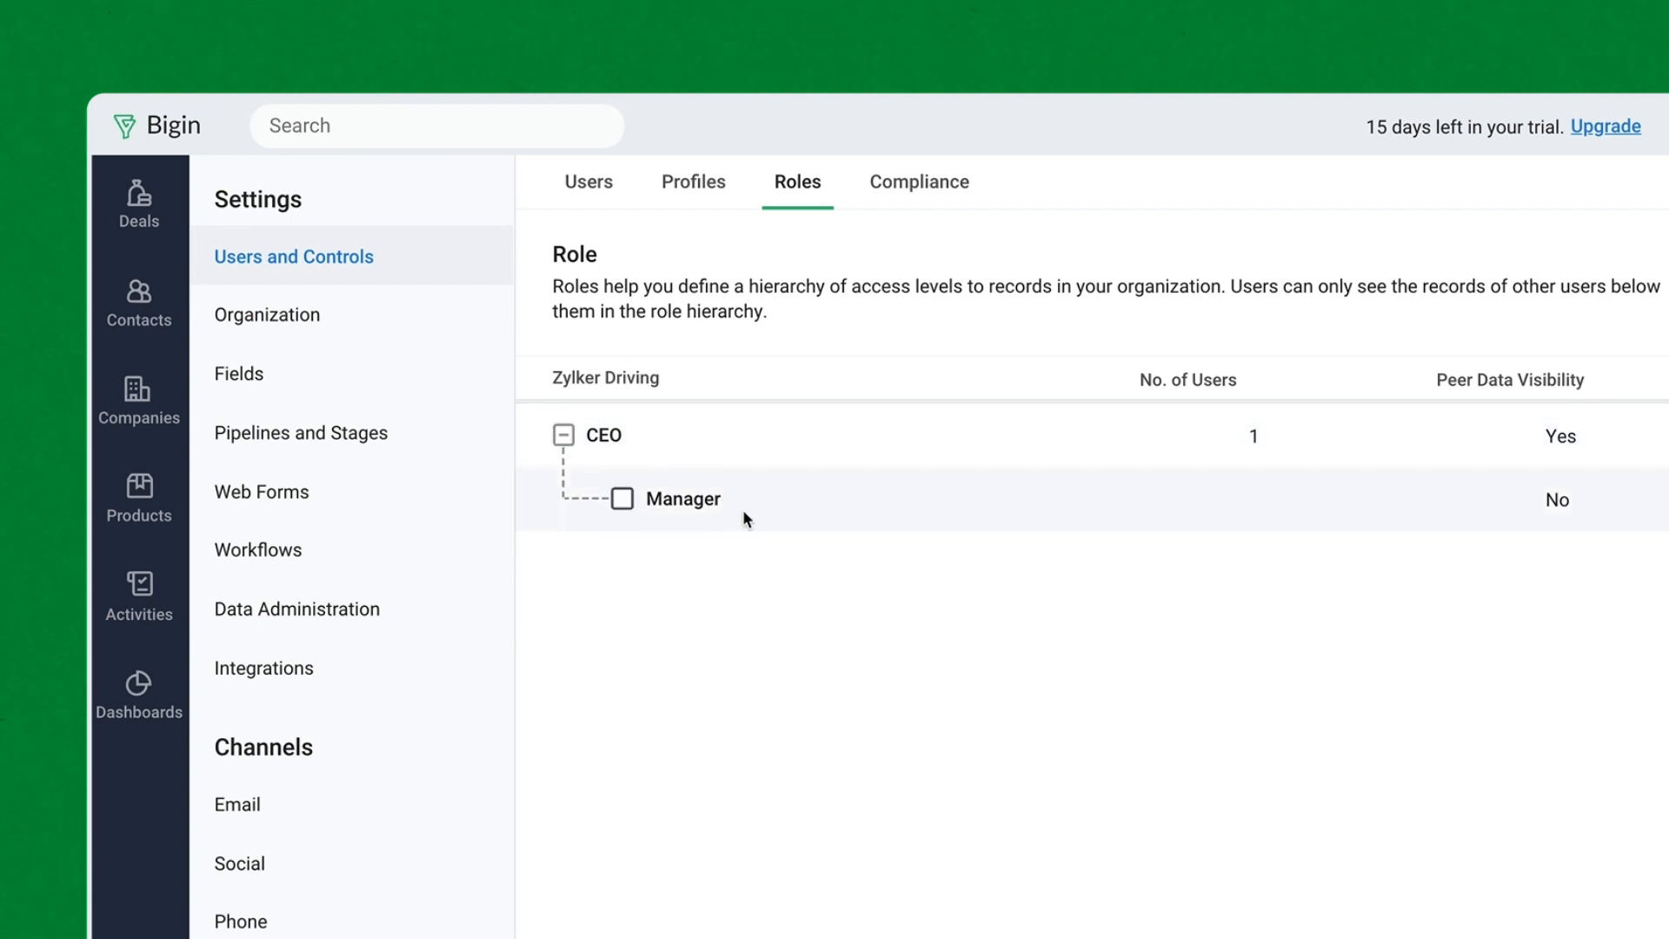
pyautogui.click(1489, 502)
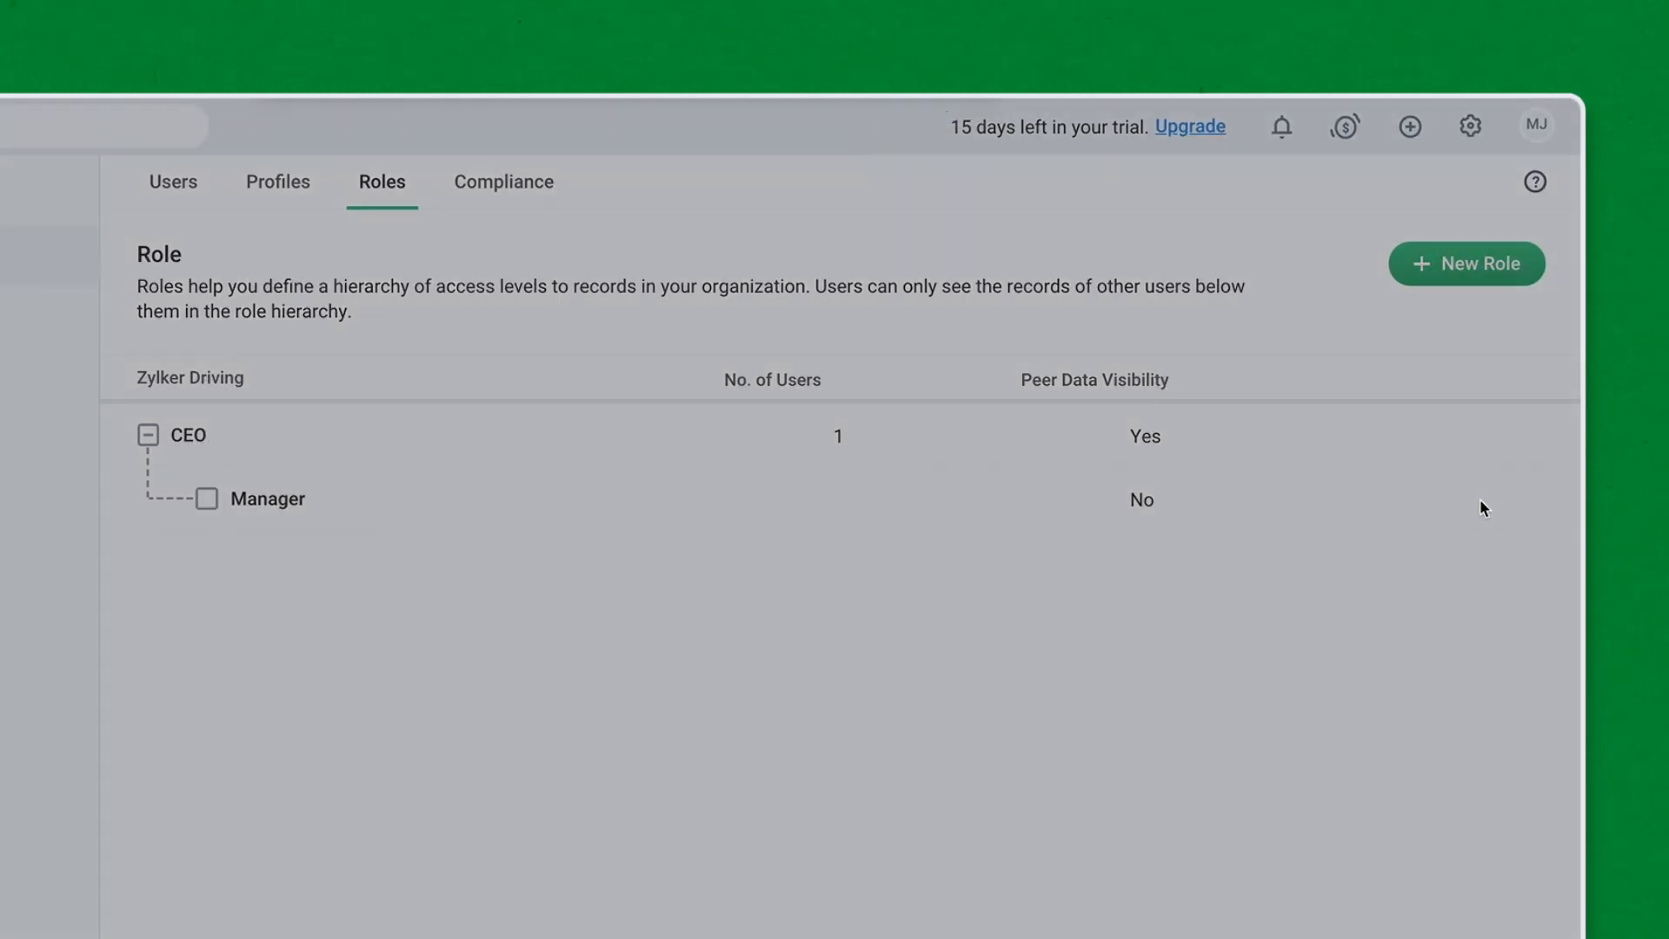
pyautogui.click(504, 295)
pyautogui.write('Sales Manager')
pyautogui.click(1156, 722)
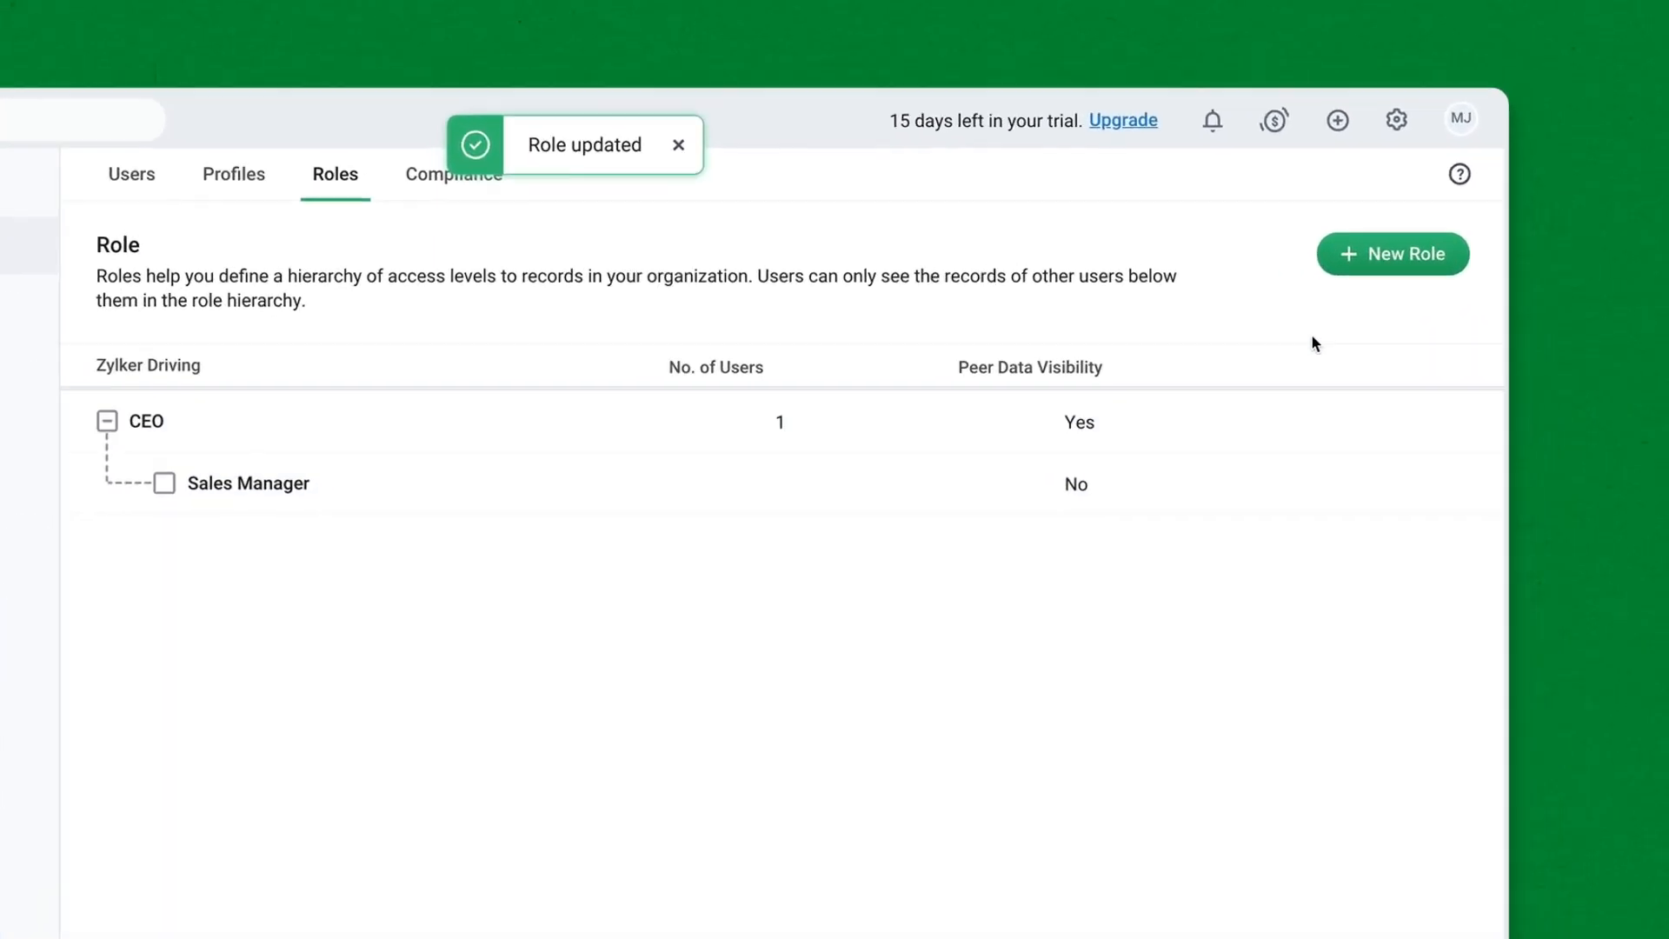
# - Create a Sales Rep role reporting to Sales Manager, with peer data sharing enabled
pyautogui.click(1412, 280)
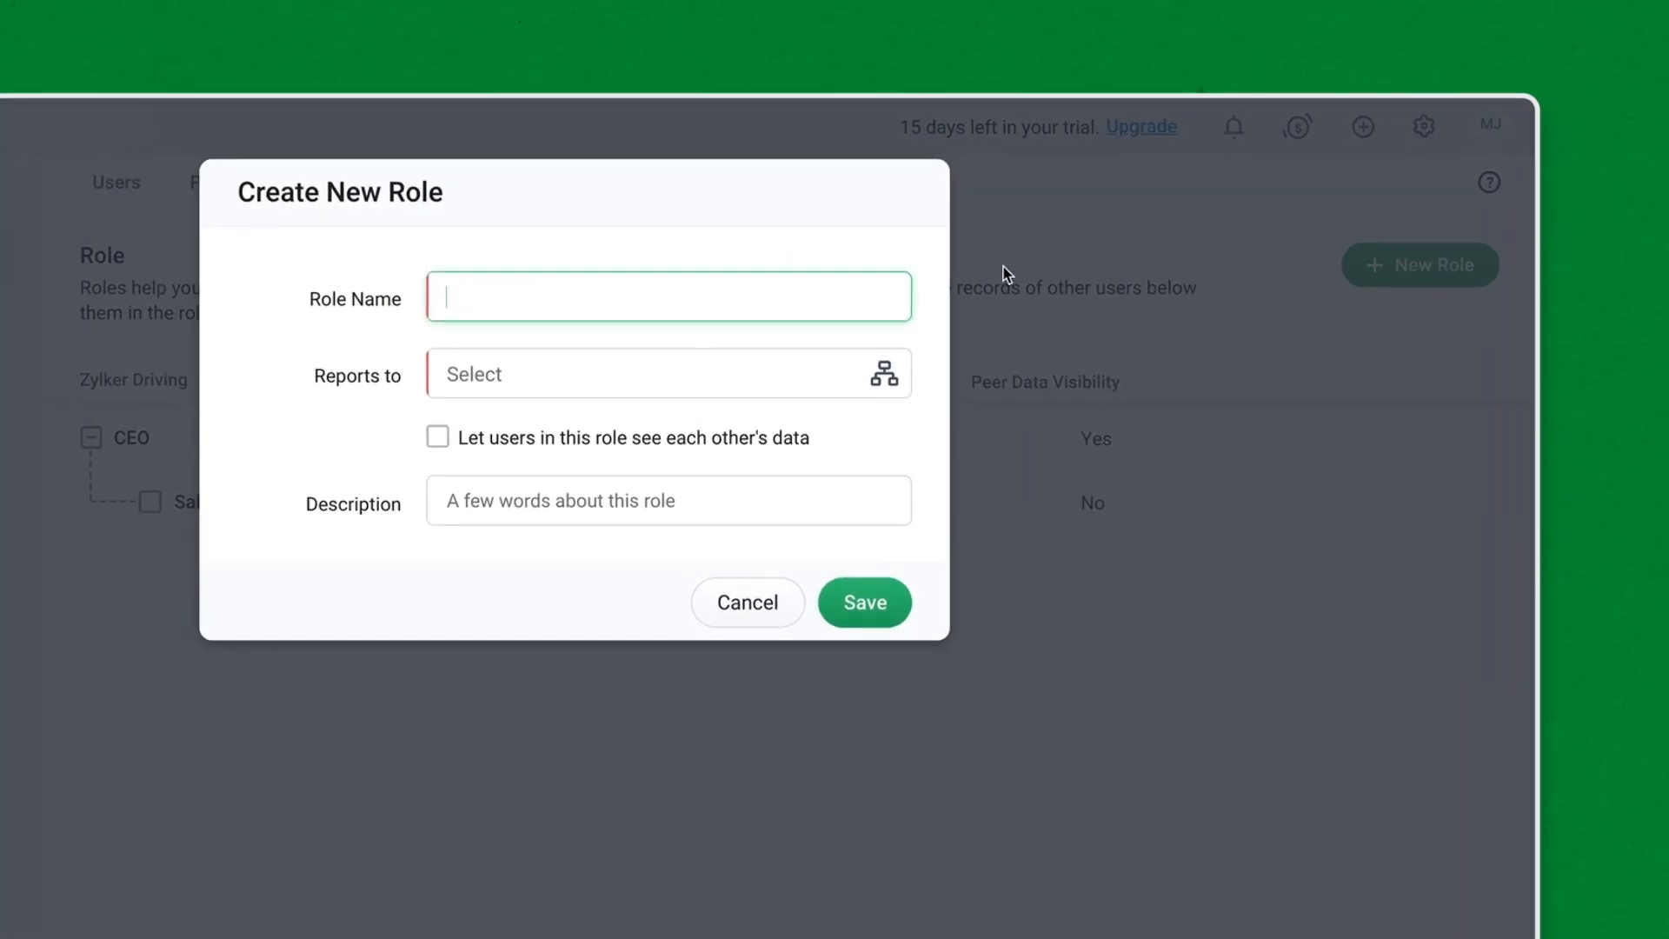
pyautogui.write('S')
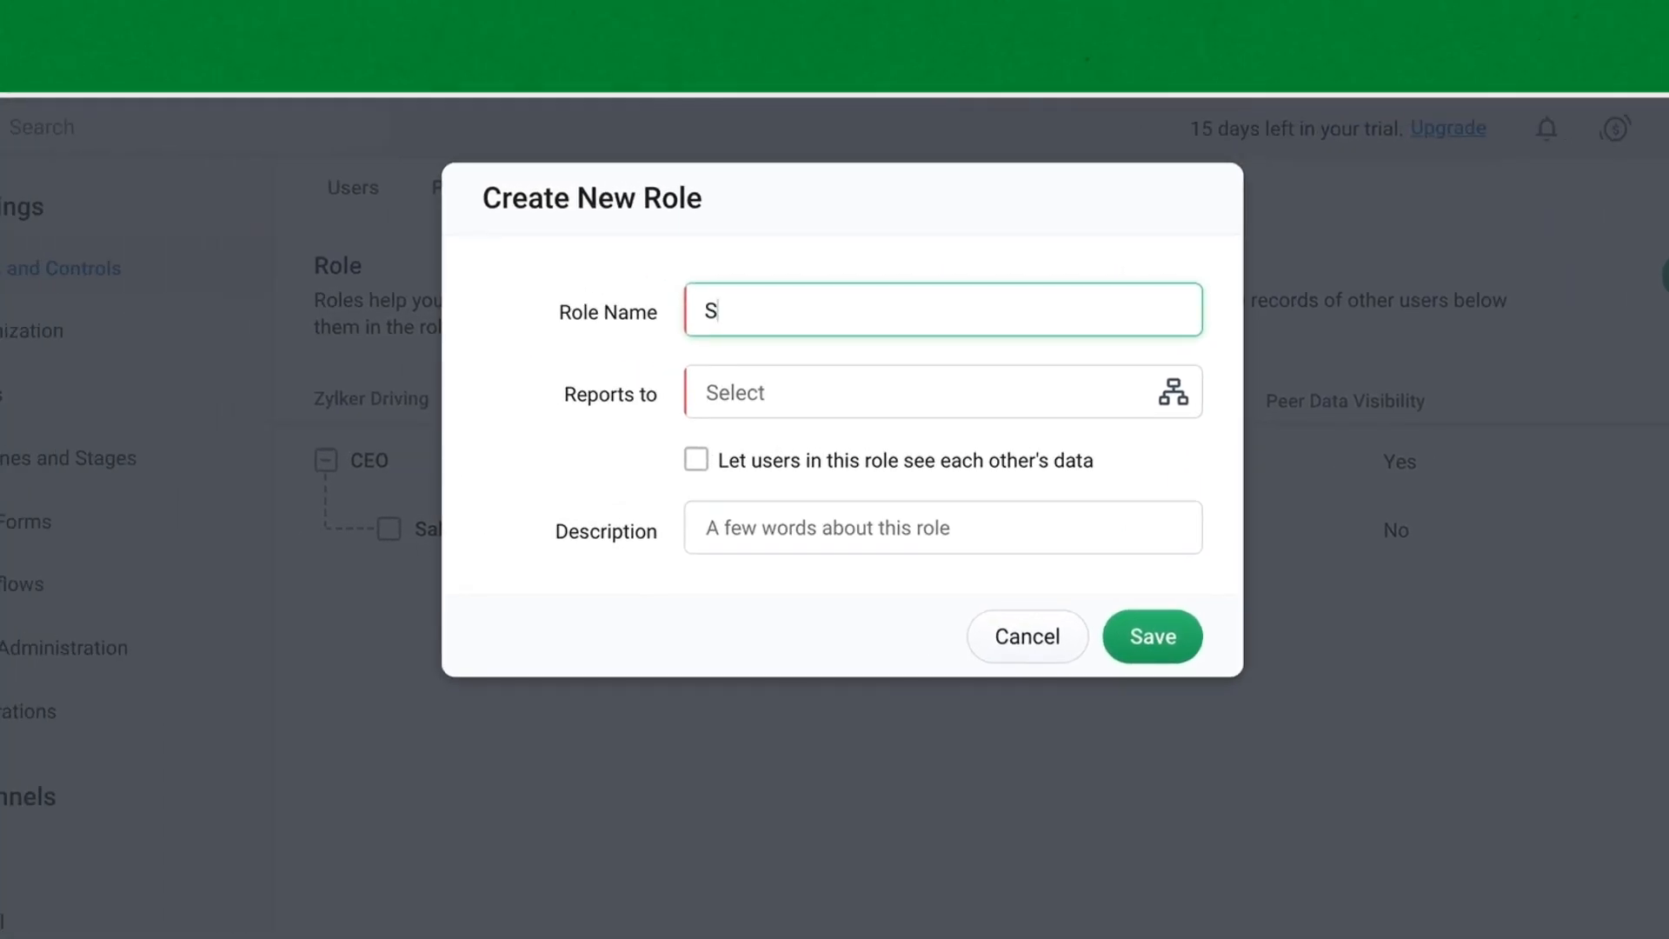
pyautogui.write('ales Rep')
pyautogui.click(757, 386)
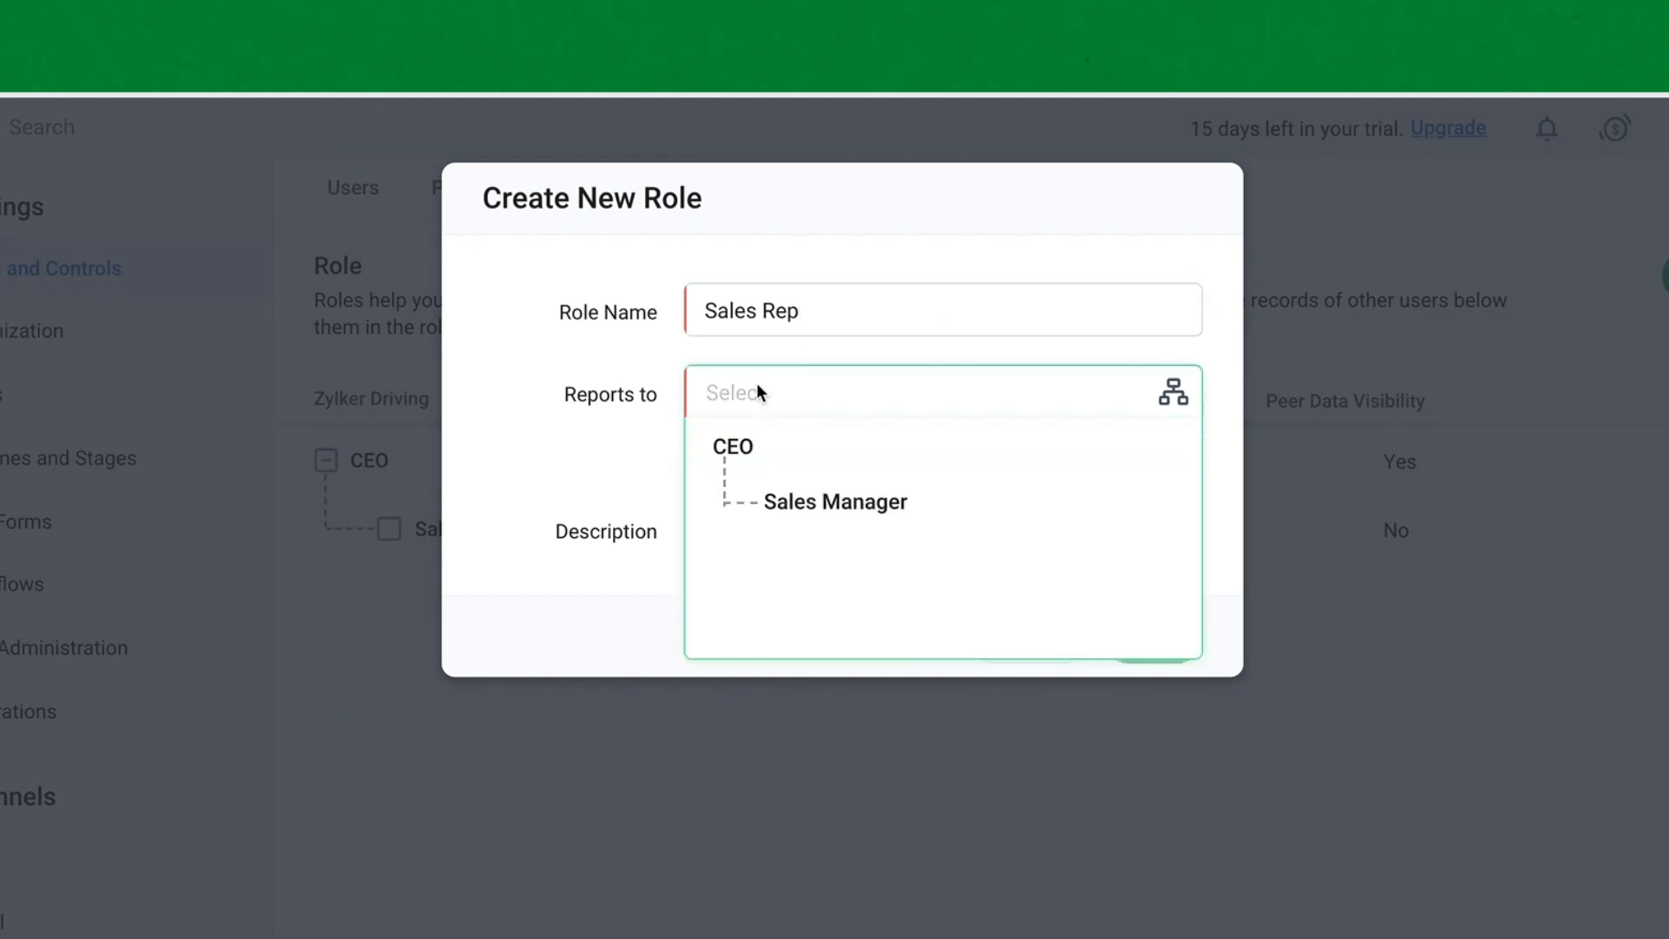
pyautogui.click(823, 504)
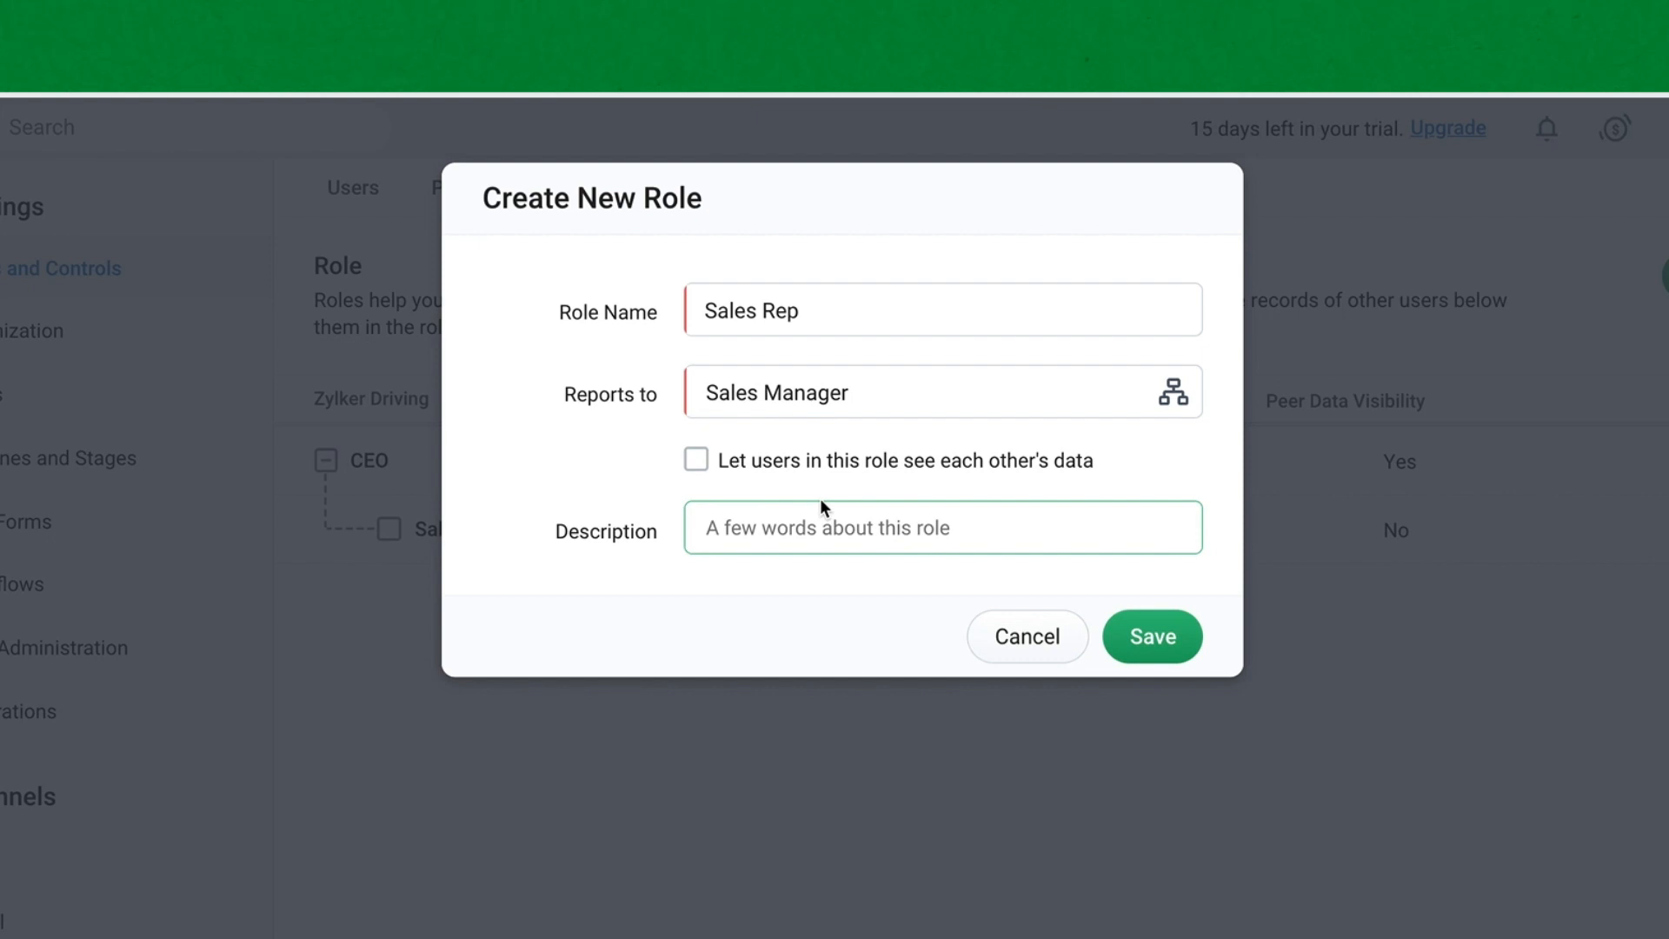
pyautogui.click(696, 459)
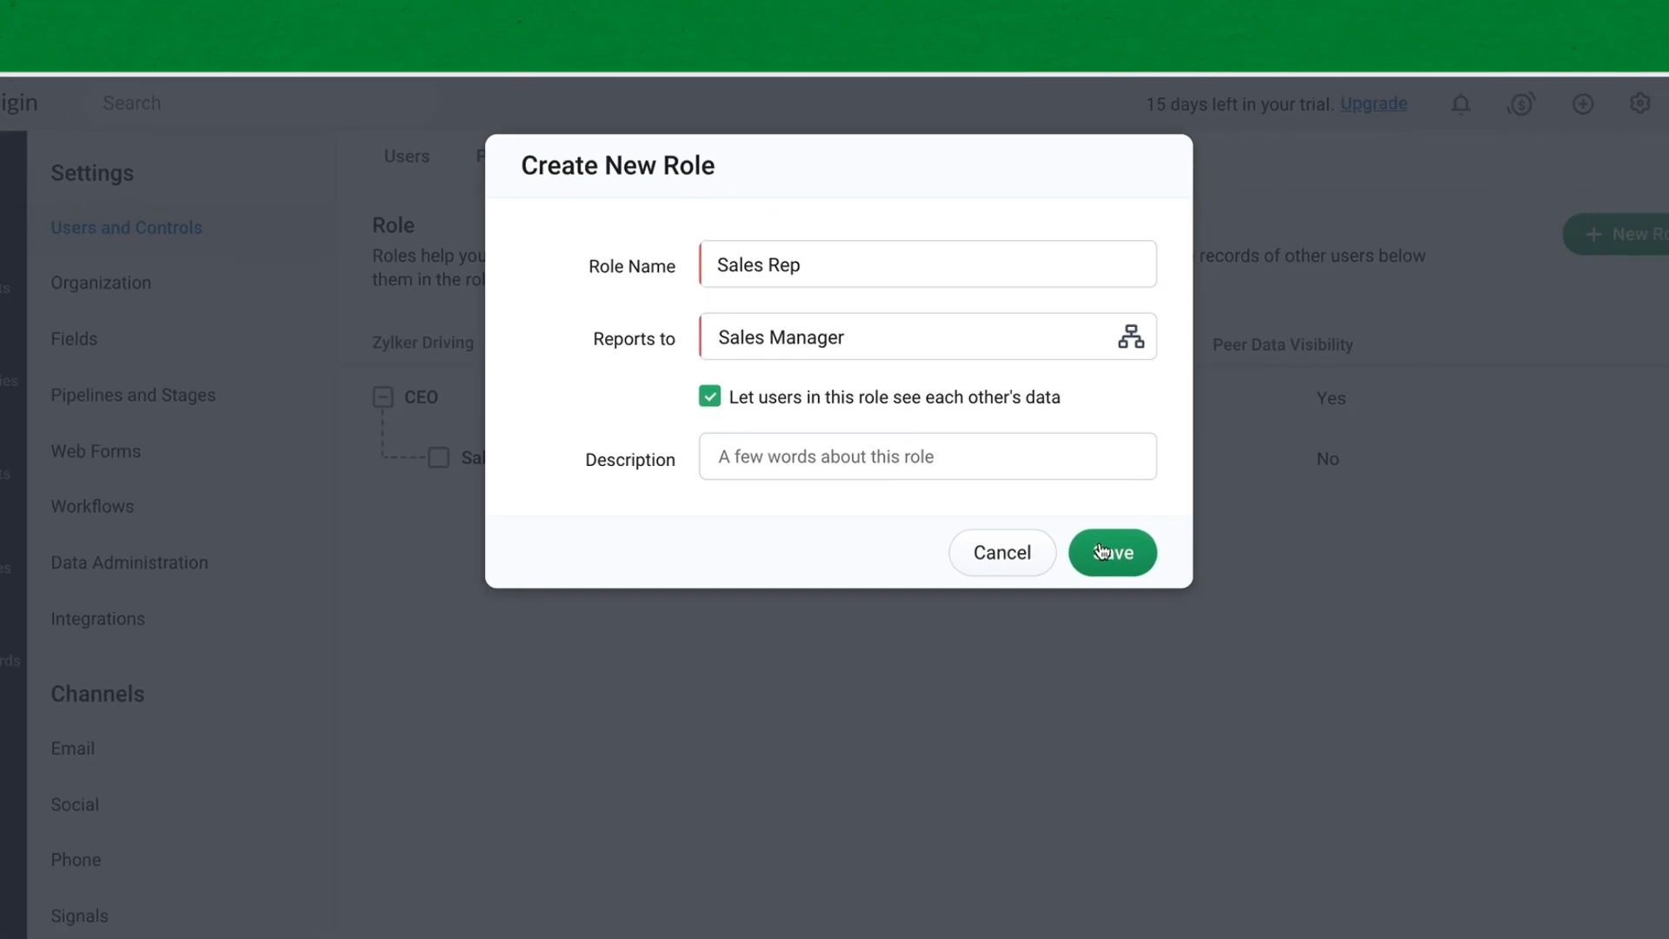
pyautogui.click(1101, 552)
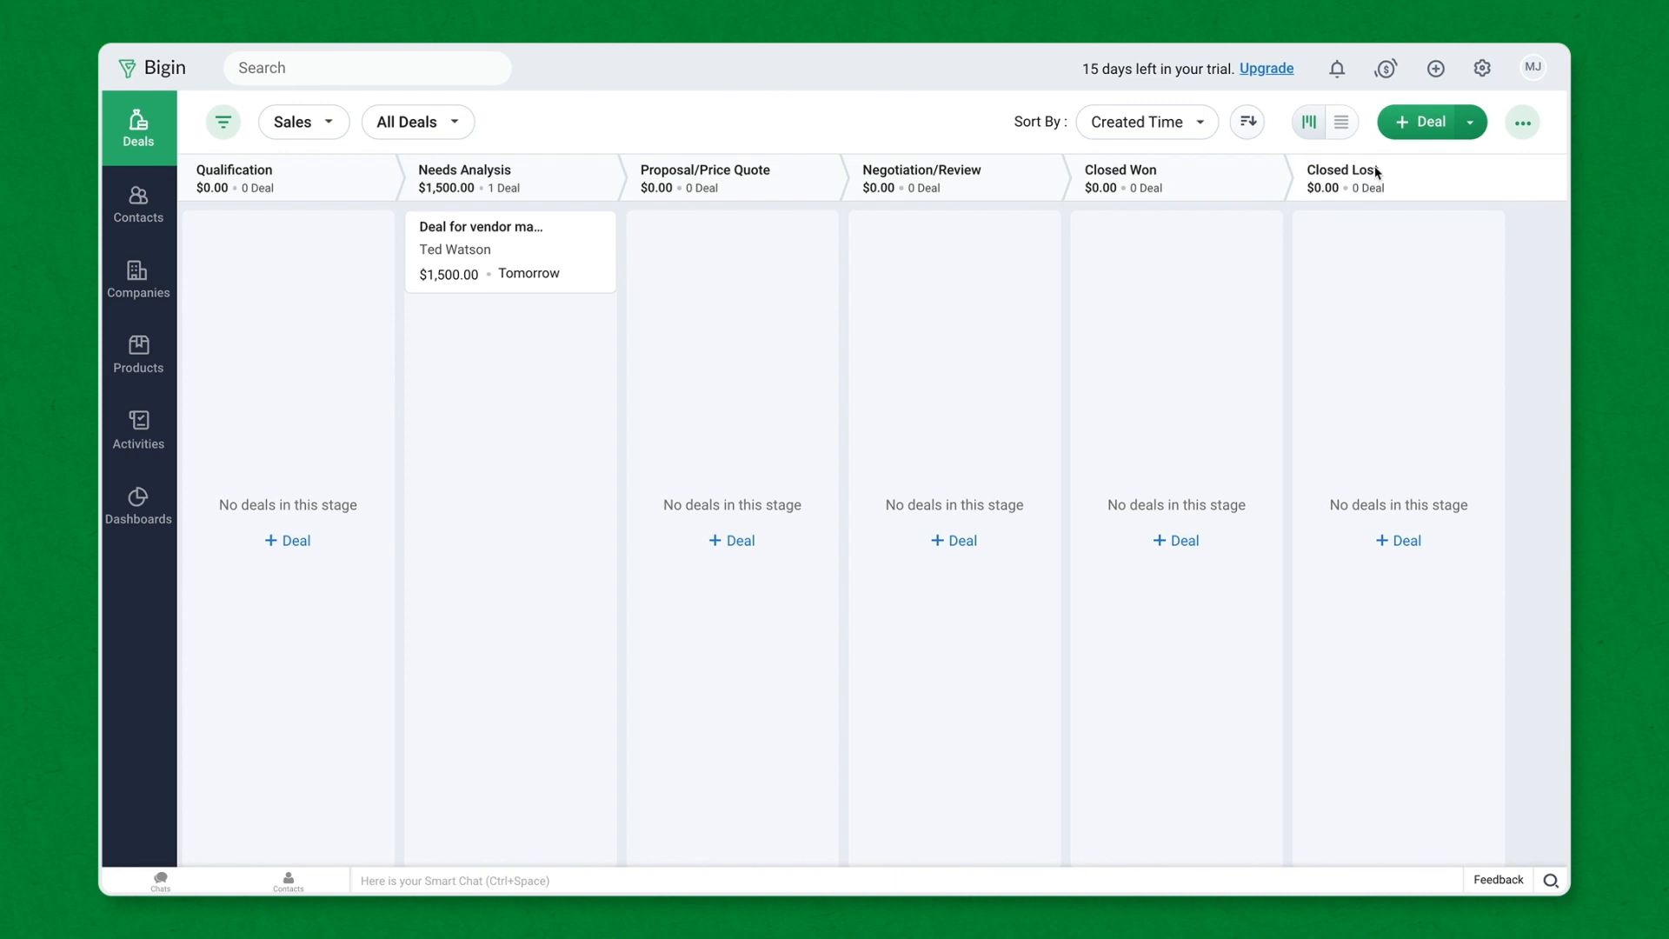
# - Create a new Sales Rep profile cloned from the Standard profile
pyautogui.click(1477, 75)
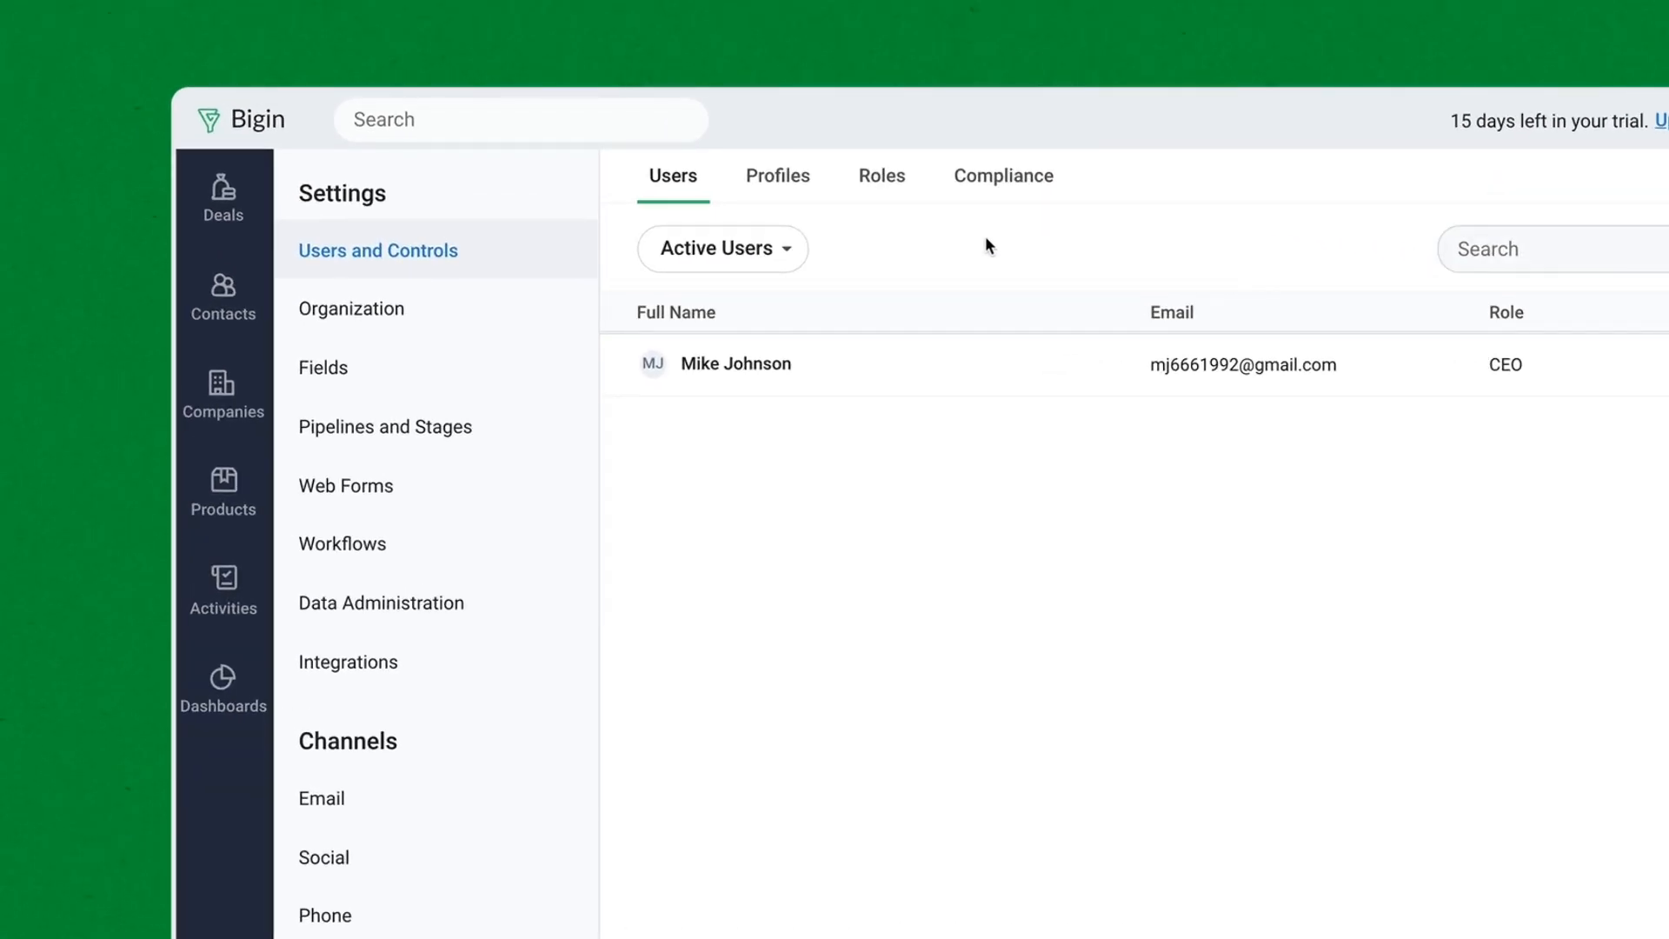
pyautogui.click(790, 182)
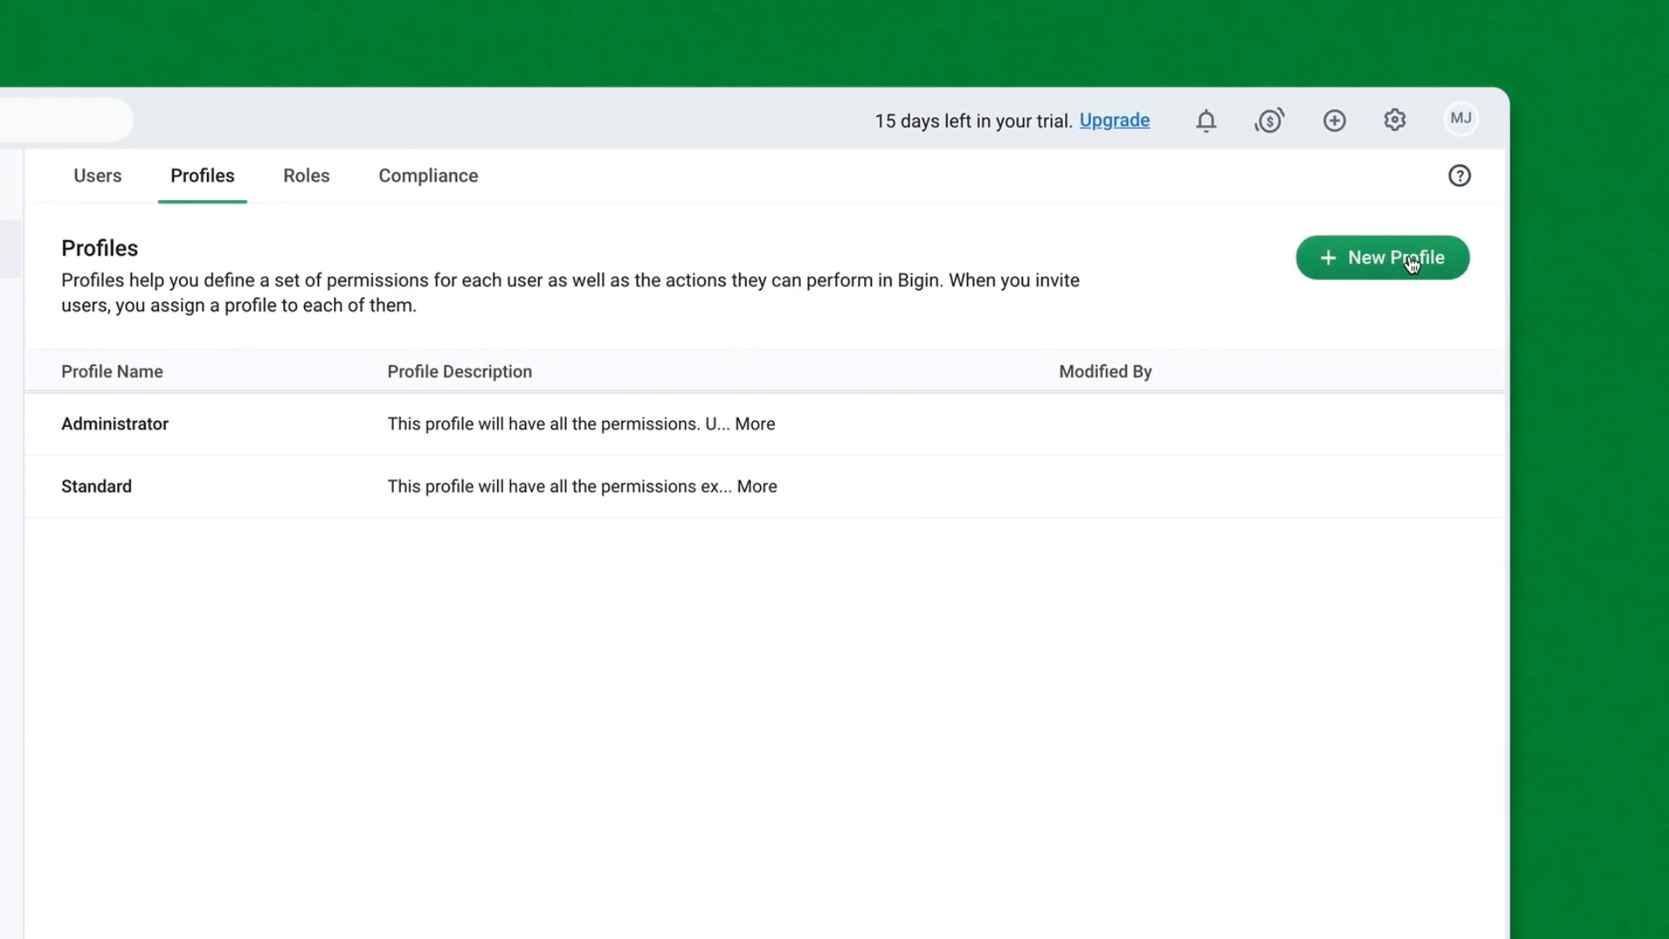
pyautogui.click(1410, 259)
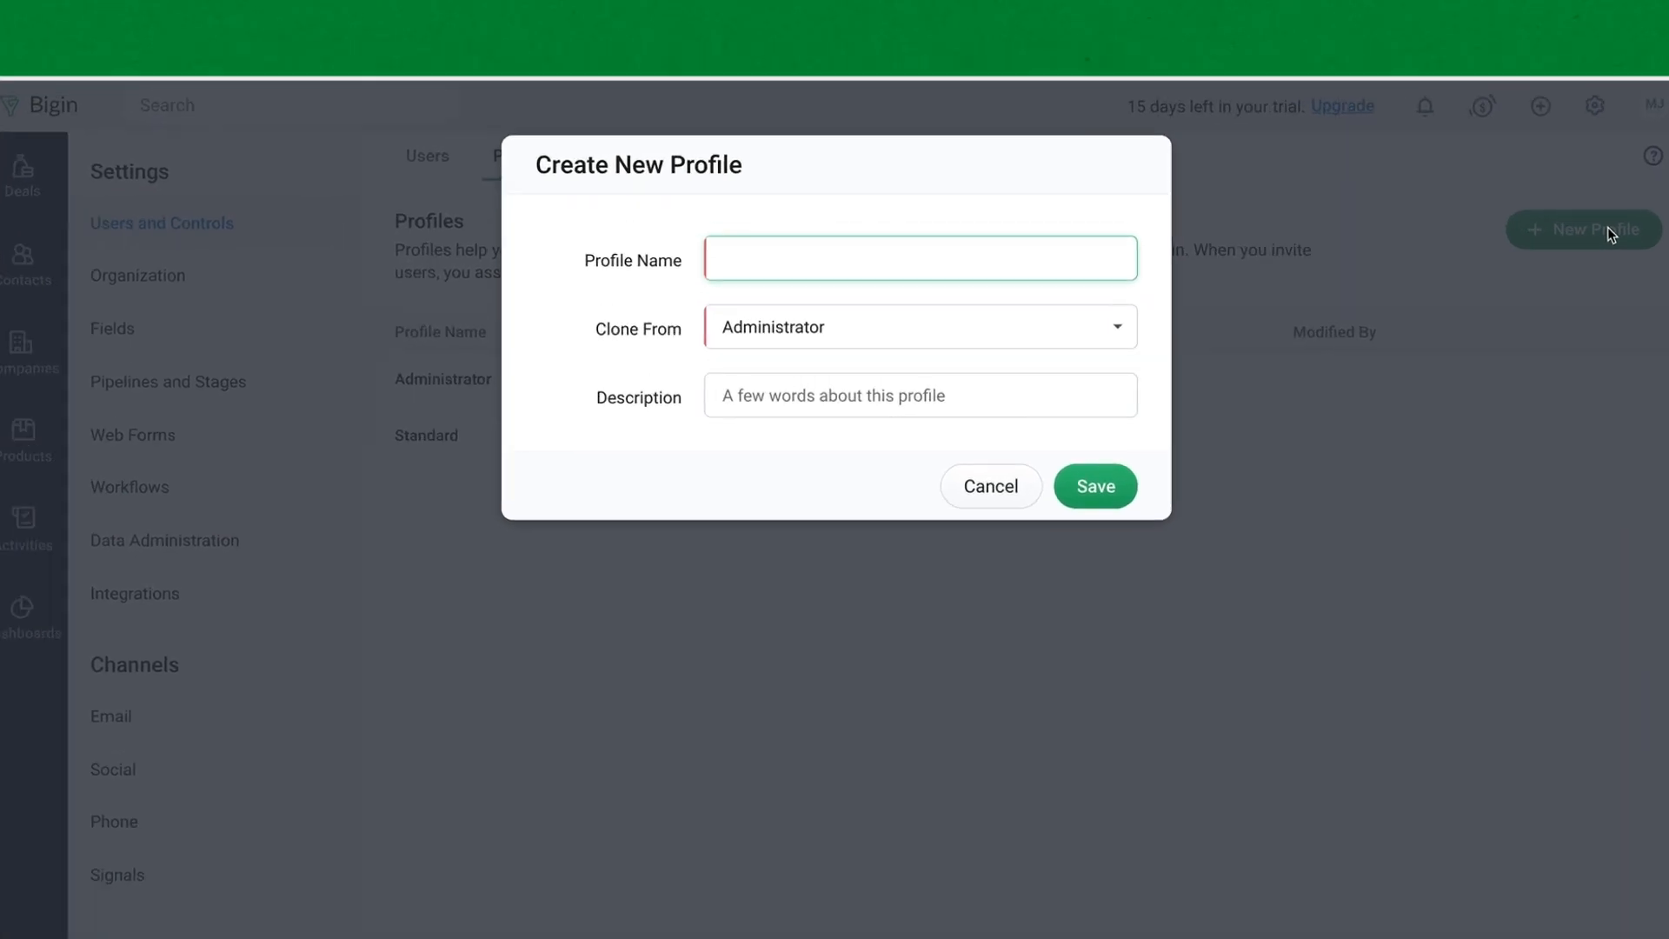
pyautogui.write('Sa')
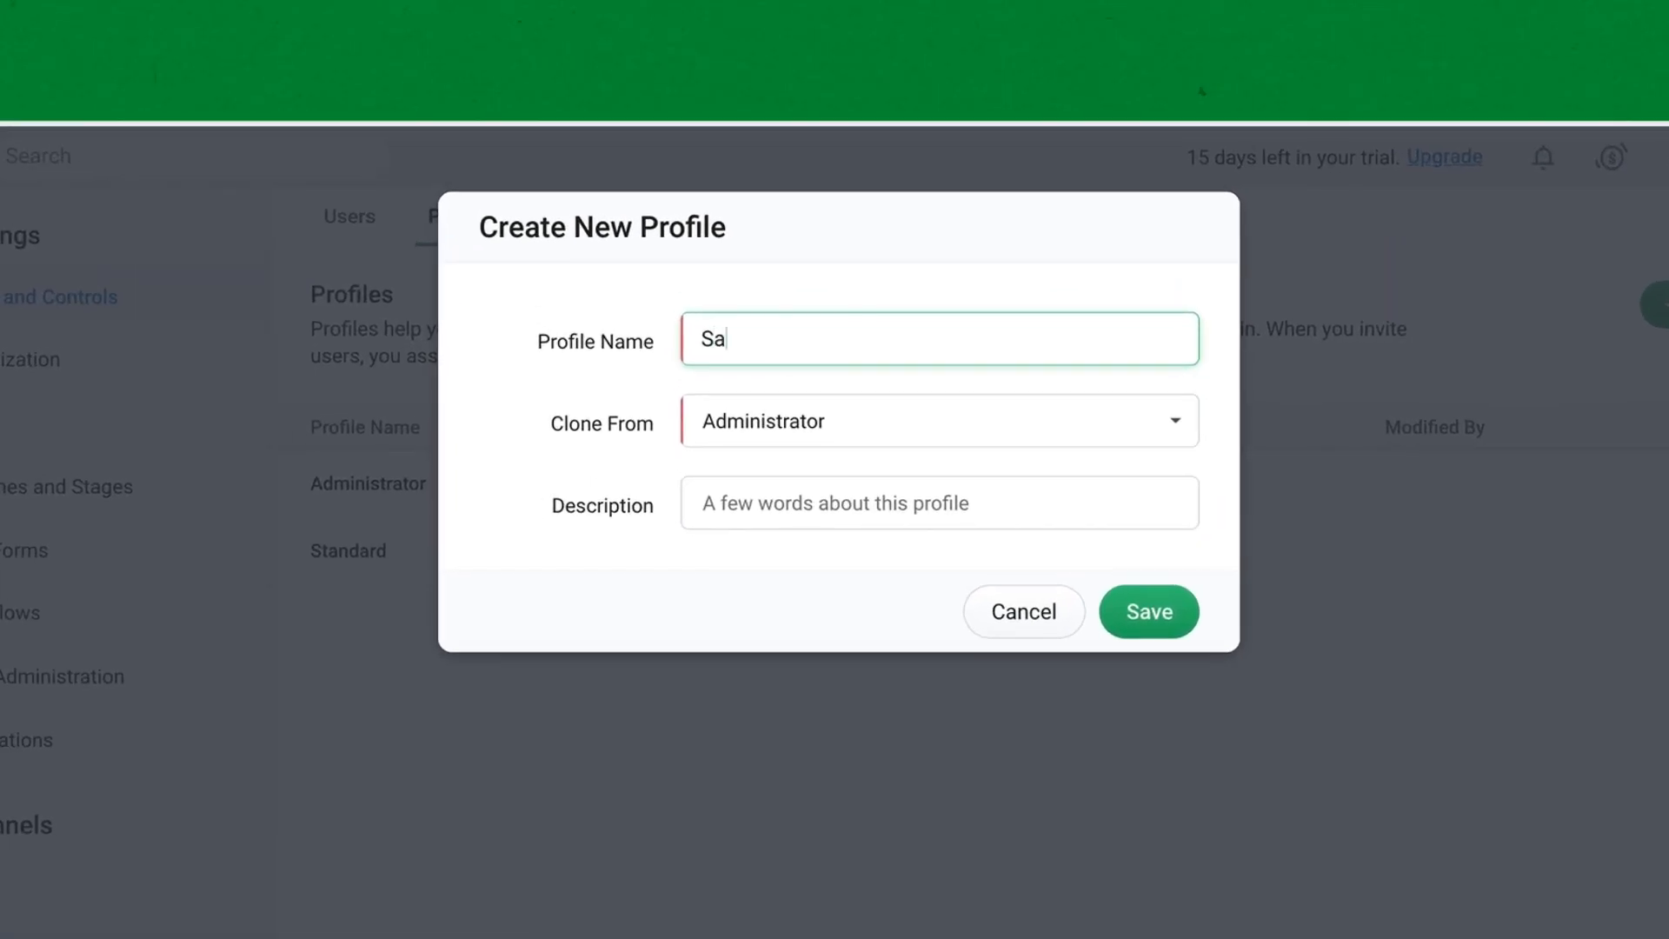
pyautogui.write('les Rep')
pyautogui.click(1184, 440)
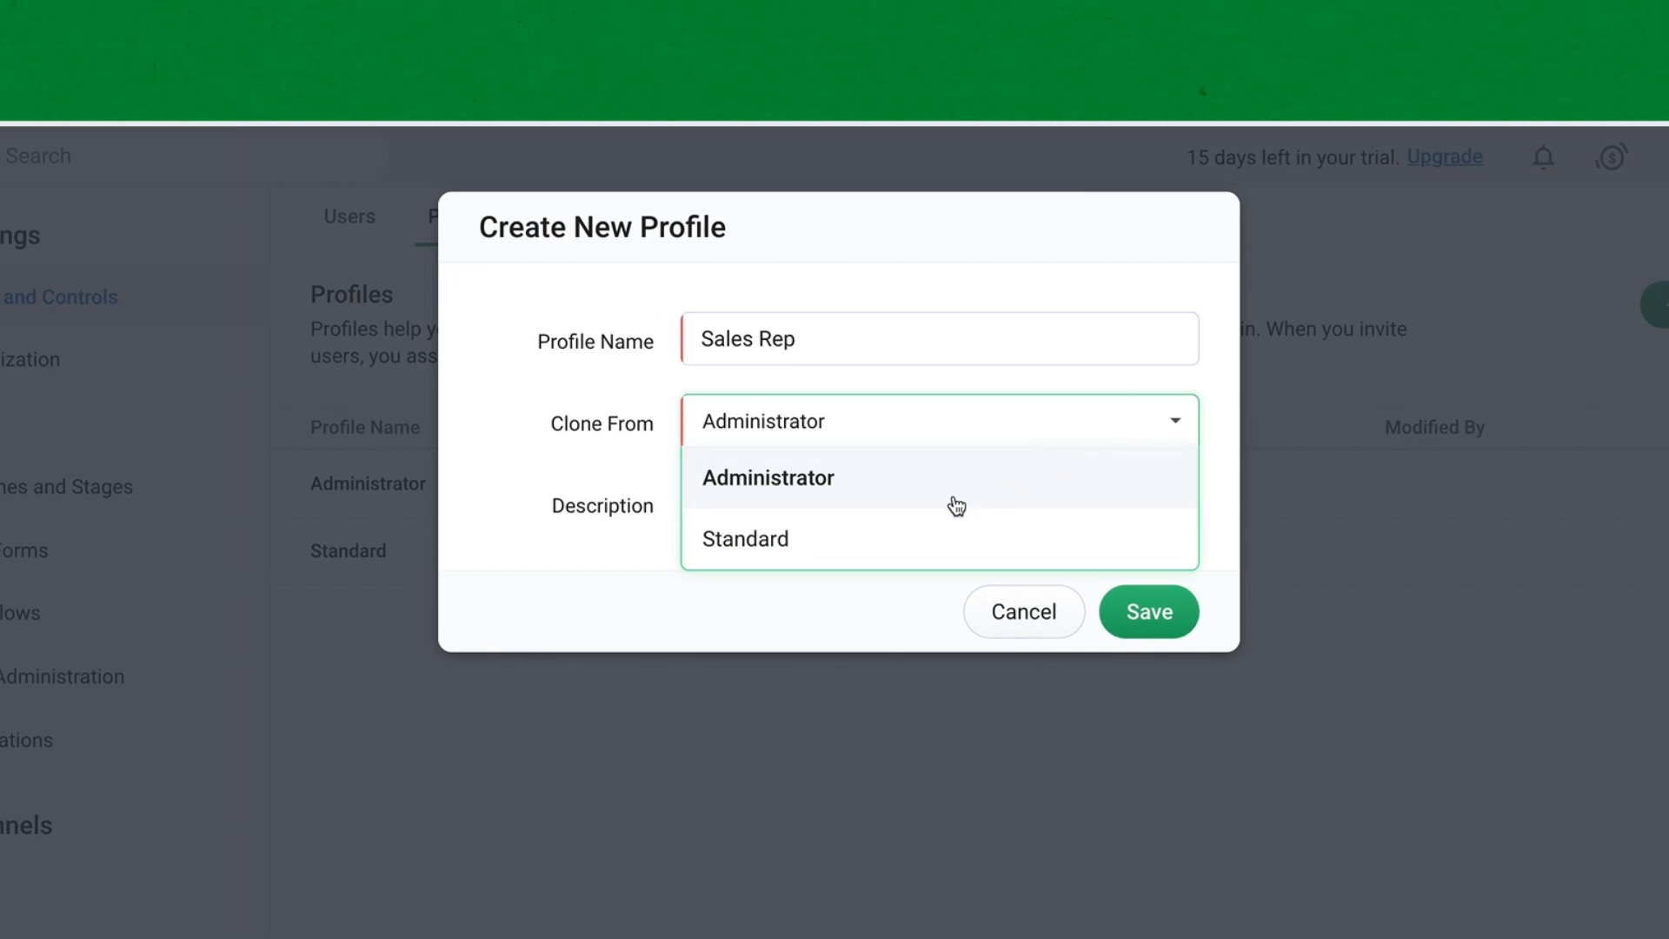
pyautogui.click(797, 548)
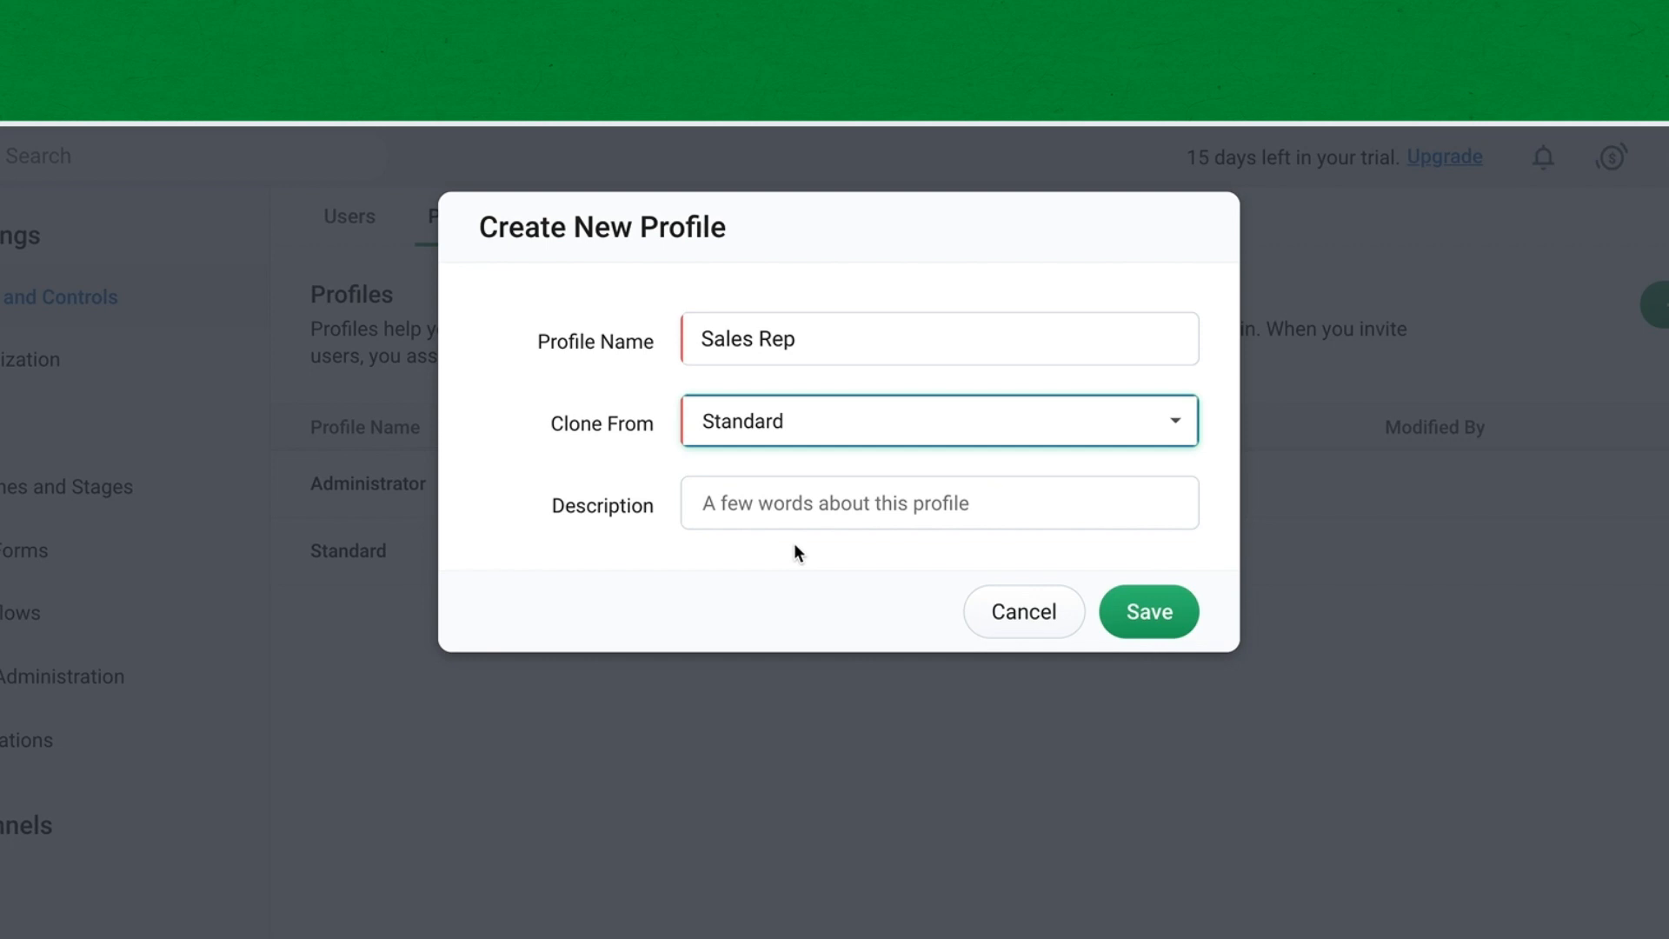
pyautogui.click(1170, 633)
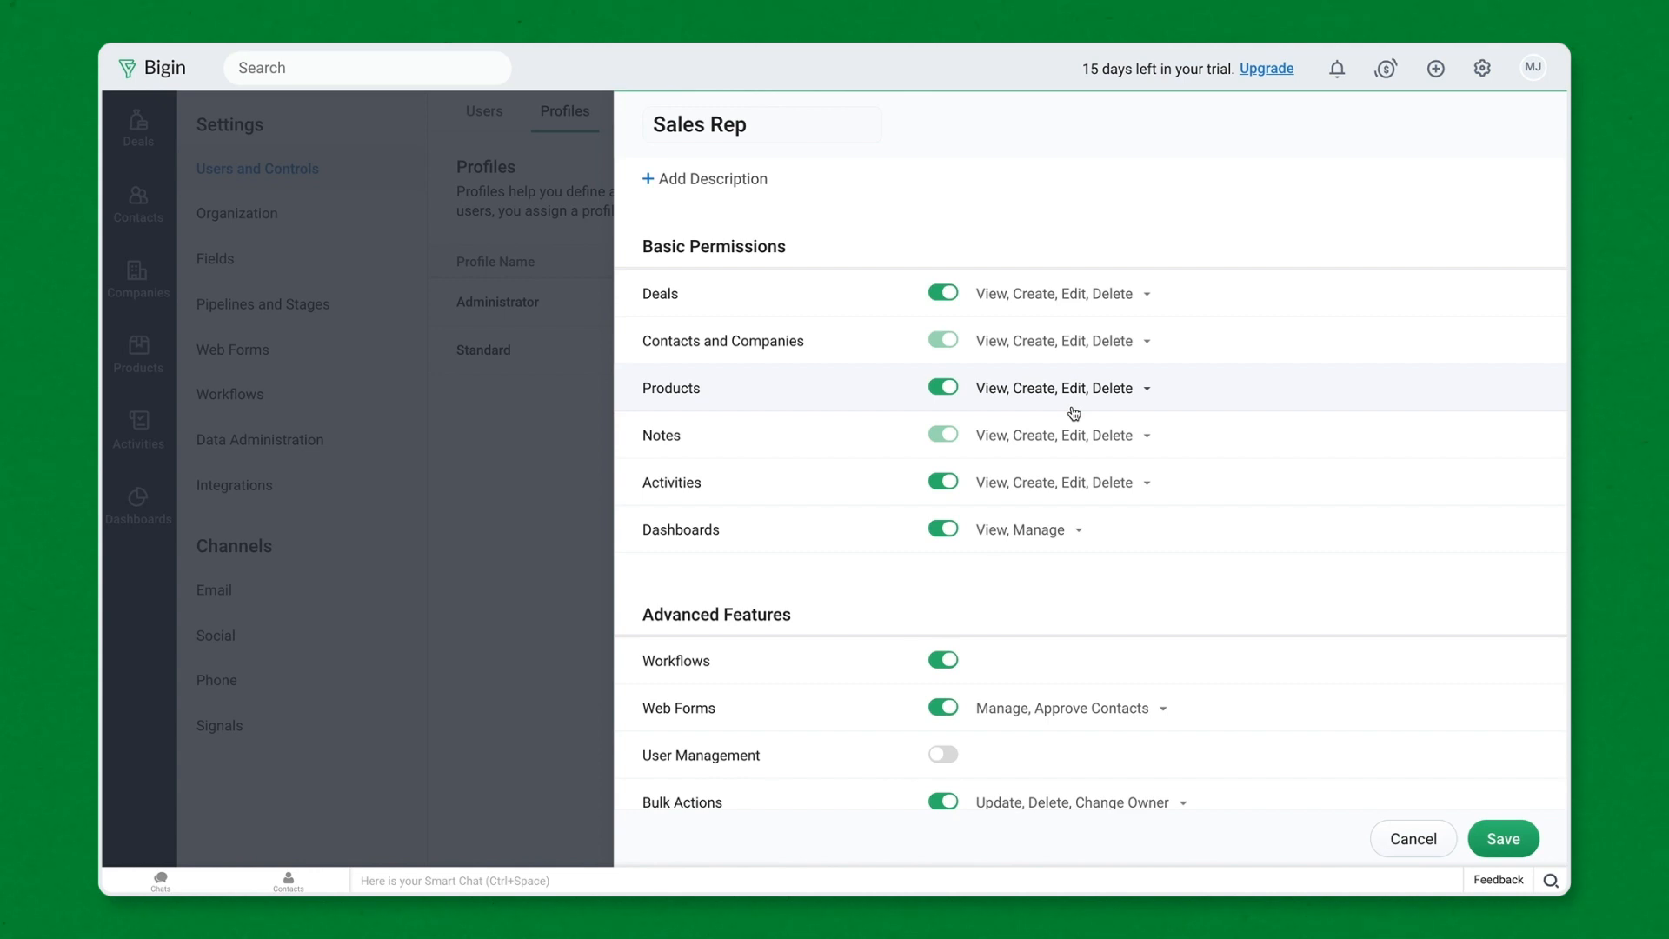
# - Turn off Workflows for the Sales Rep profile and save its permissions
pyautogui.click(947, 663)
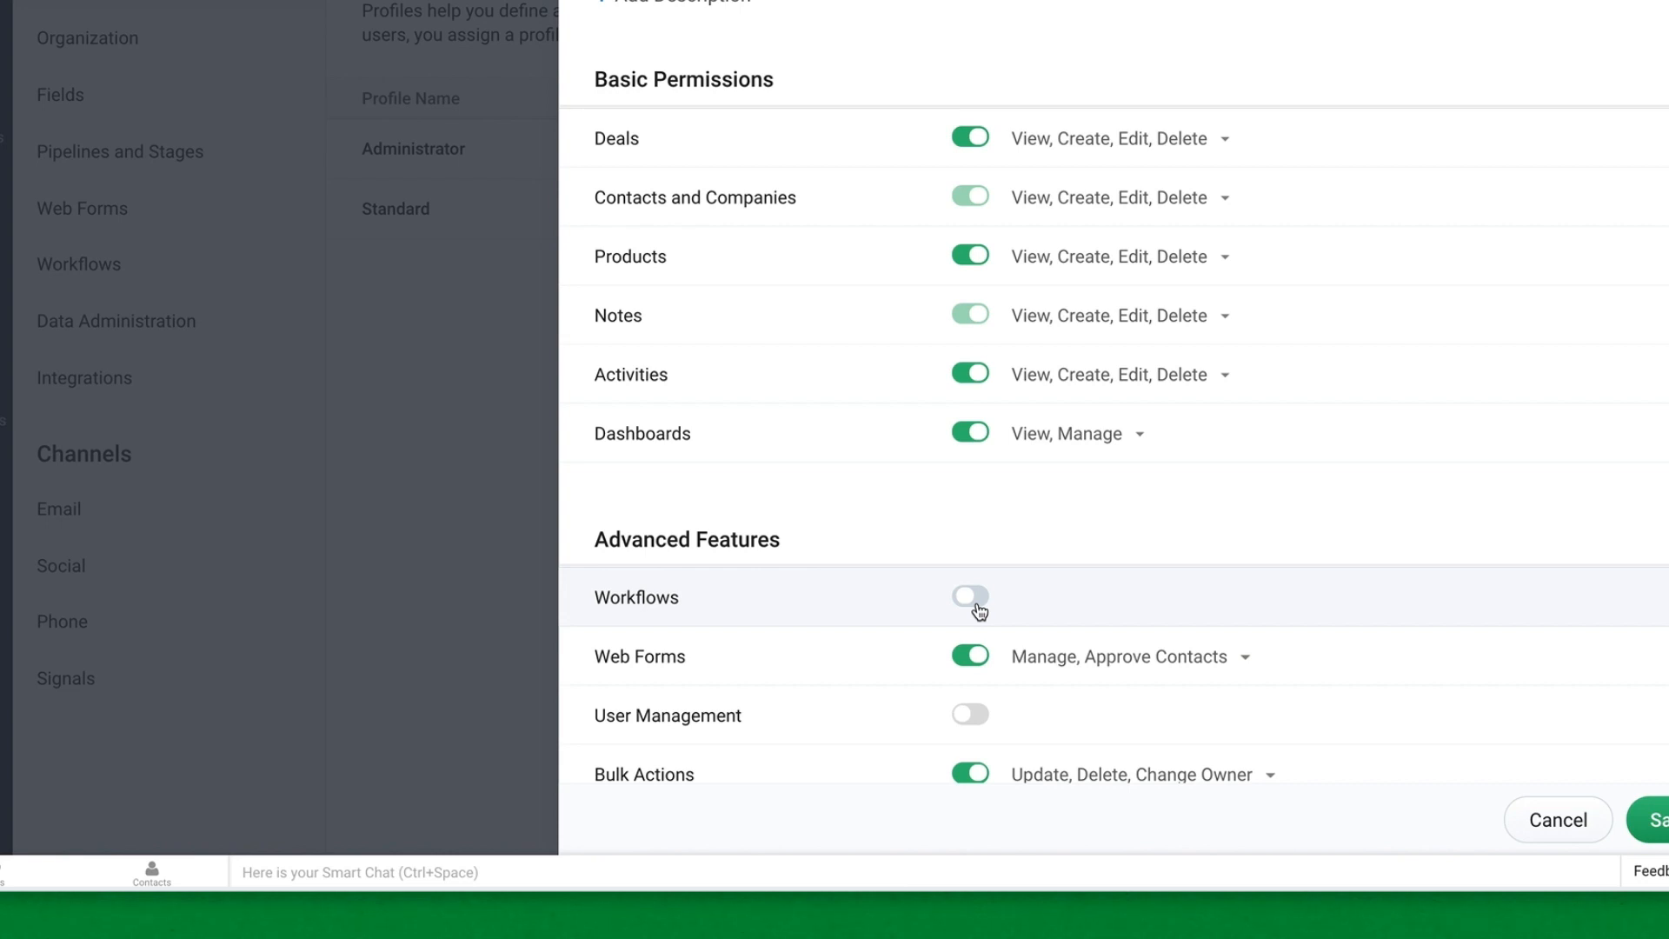
pyautogui.click(1656, 819)
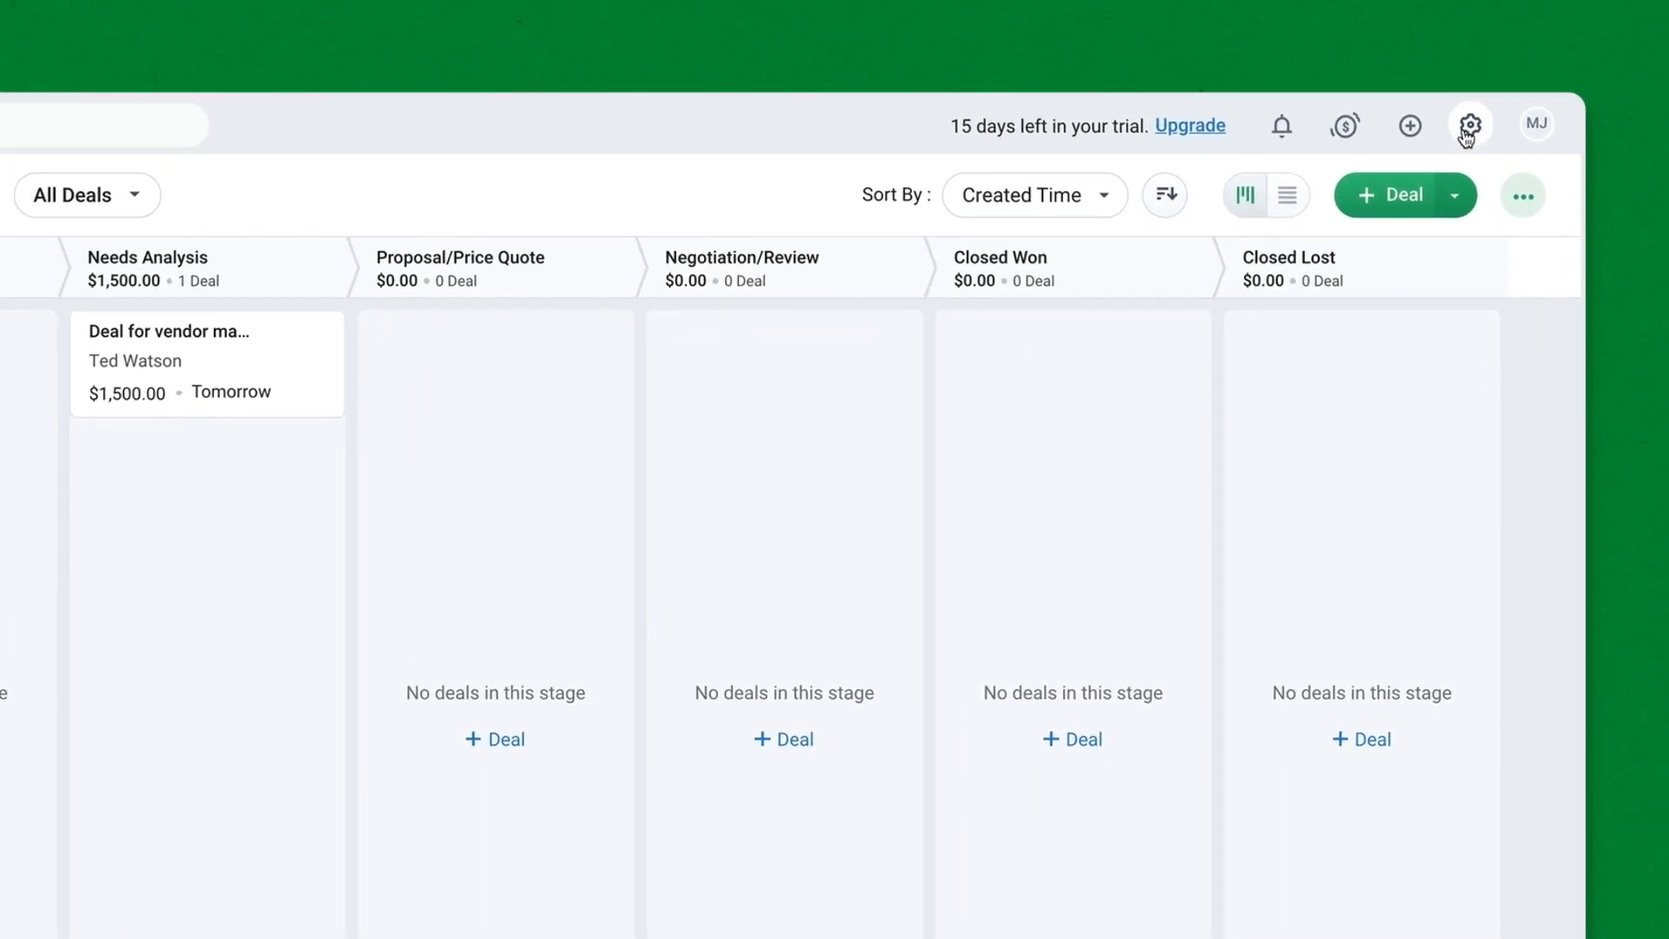
# - Start a new user and enter the user's first name, last name and e-mail
pyautogui.click(1469, 127)
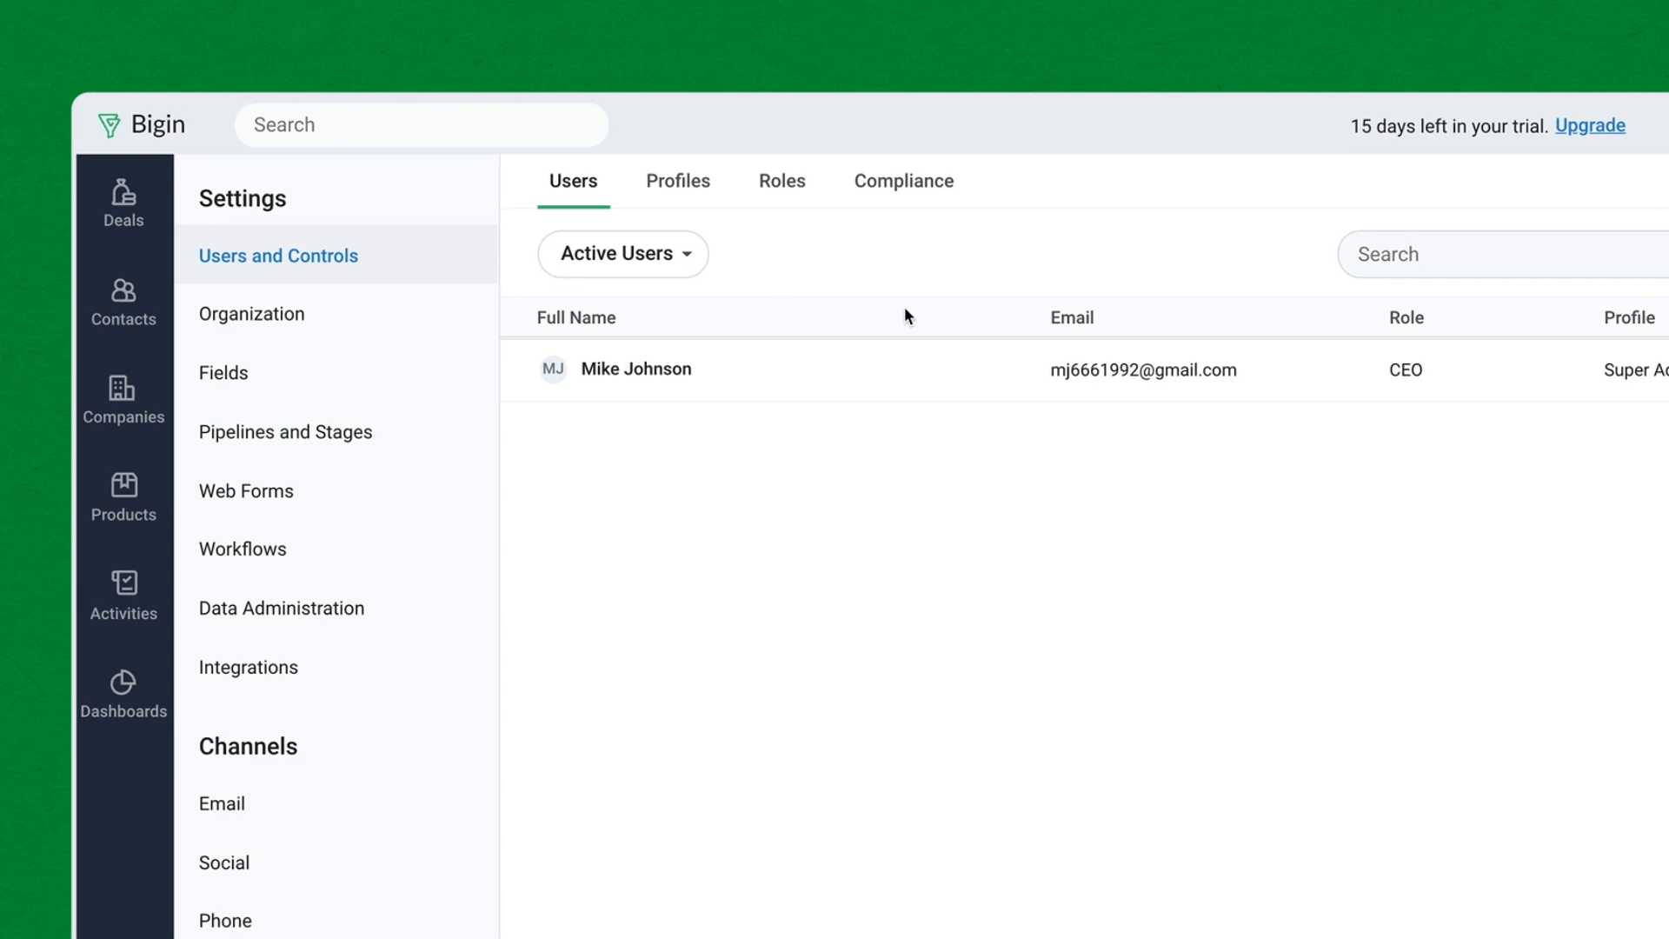
pyautogui.click(1352, 259)
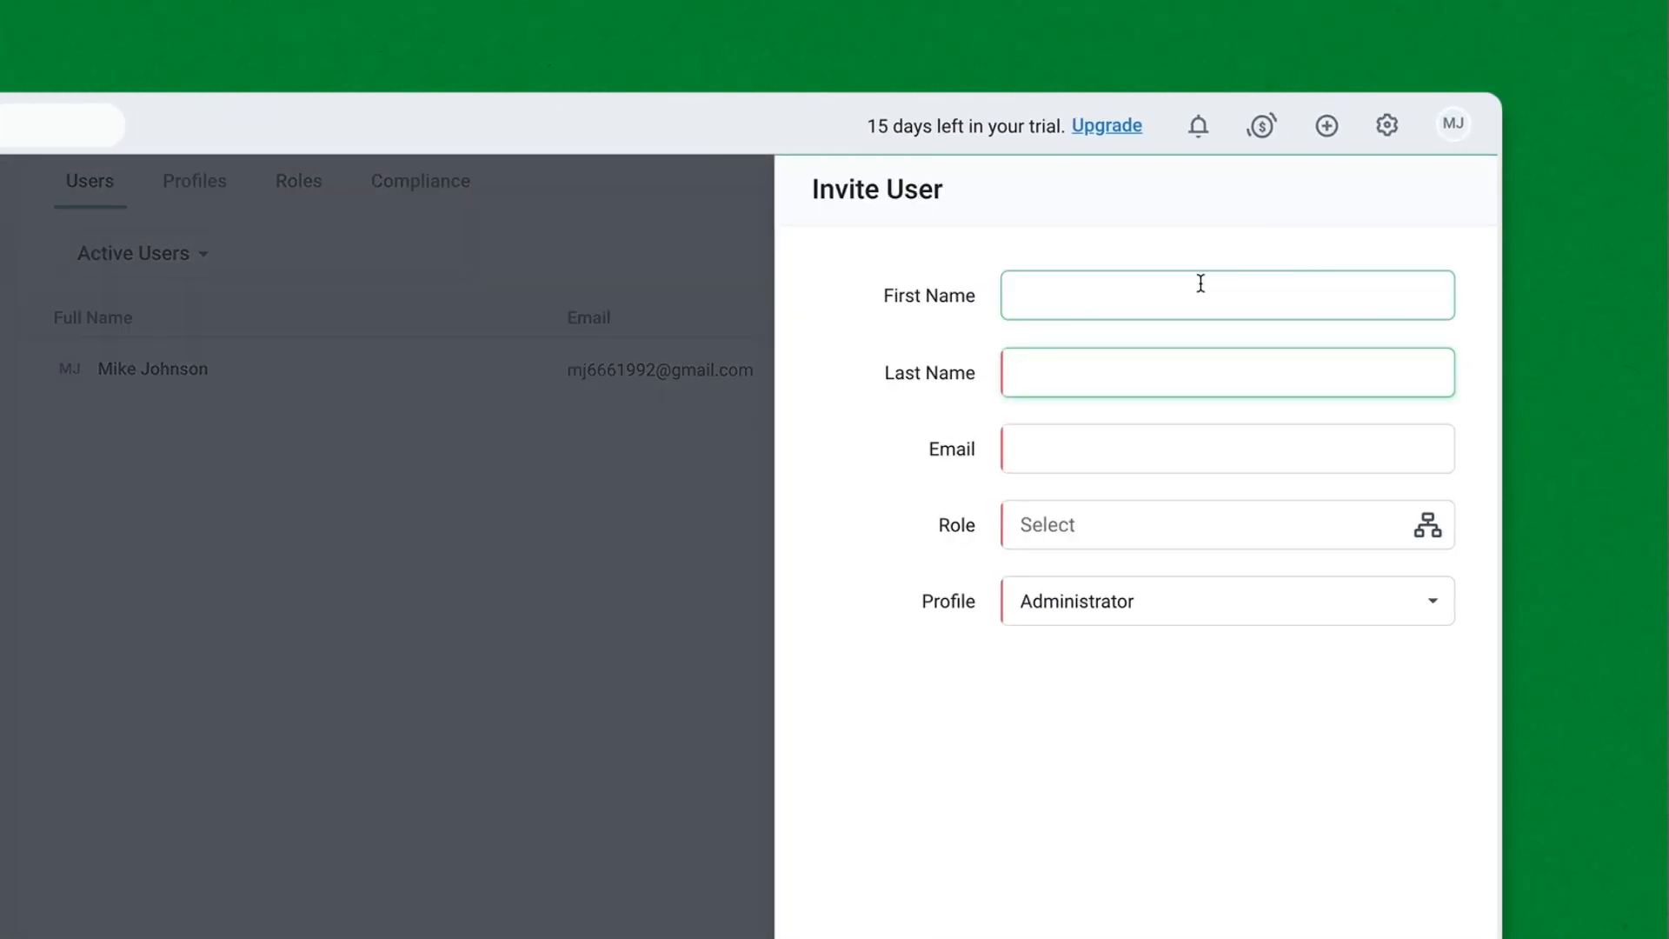
pyautogui.click(1199, 283)
pyautogui.press('Tab')
pyautogui.click(1101, 450)
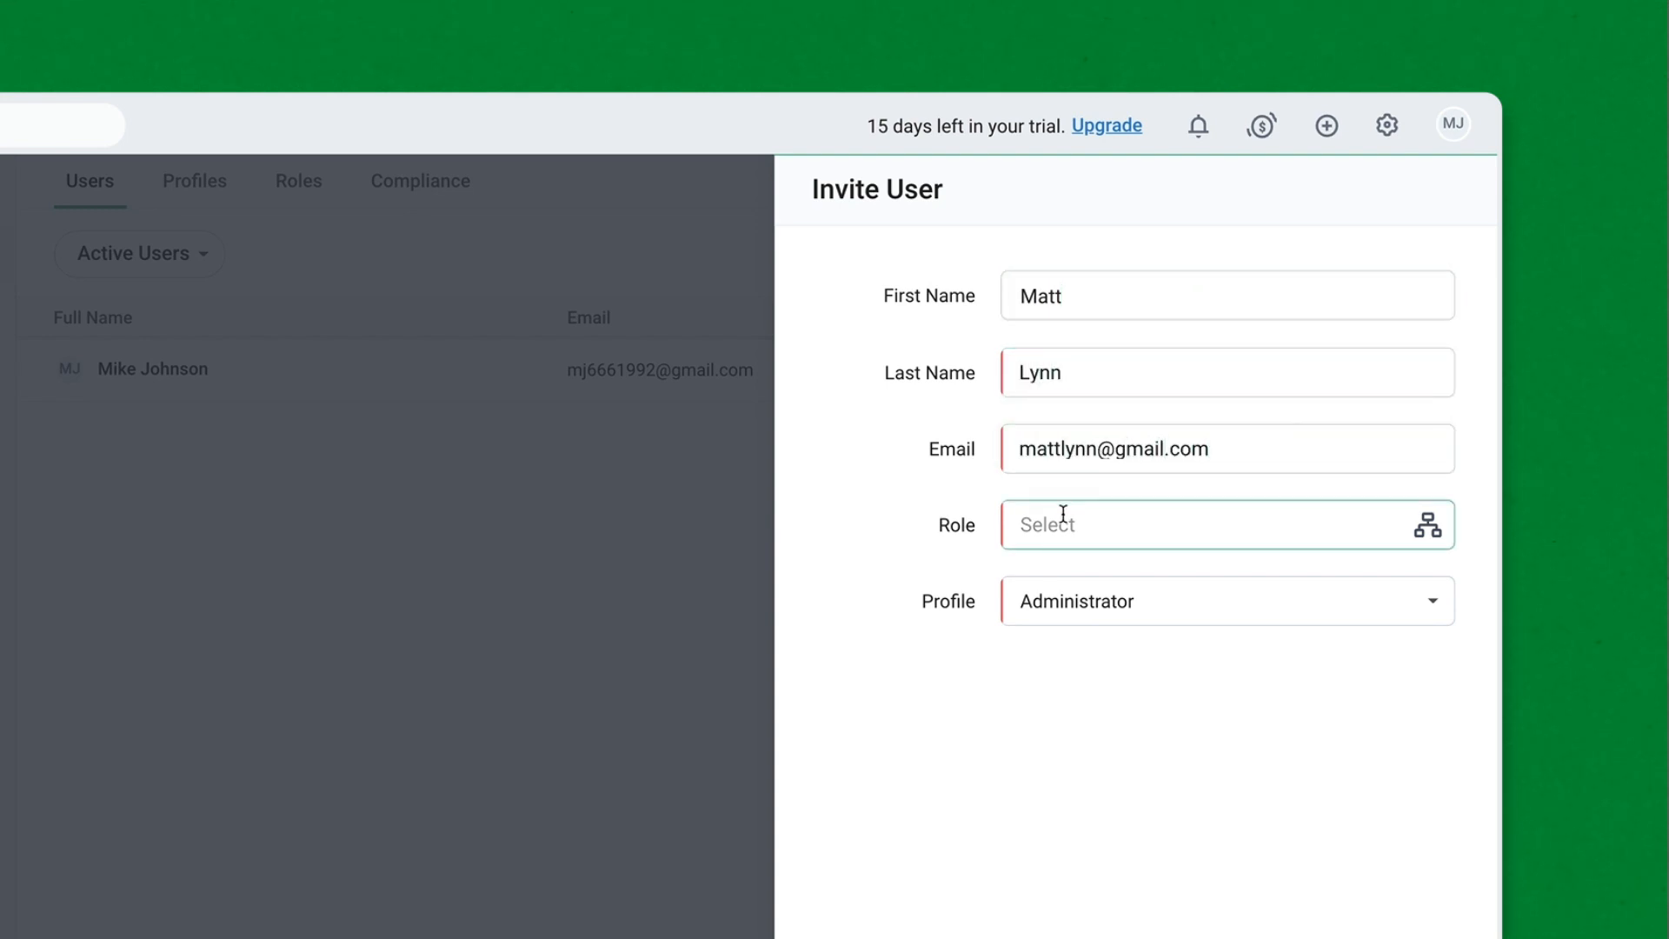
# - Give the user the Sales Rep role and Sales Rep profile, then send the invitation
pyautogui.click(1063, 514)
pyautogui.click(1165, 676)
pyautogui.click(1243, 608)
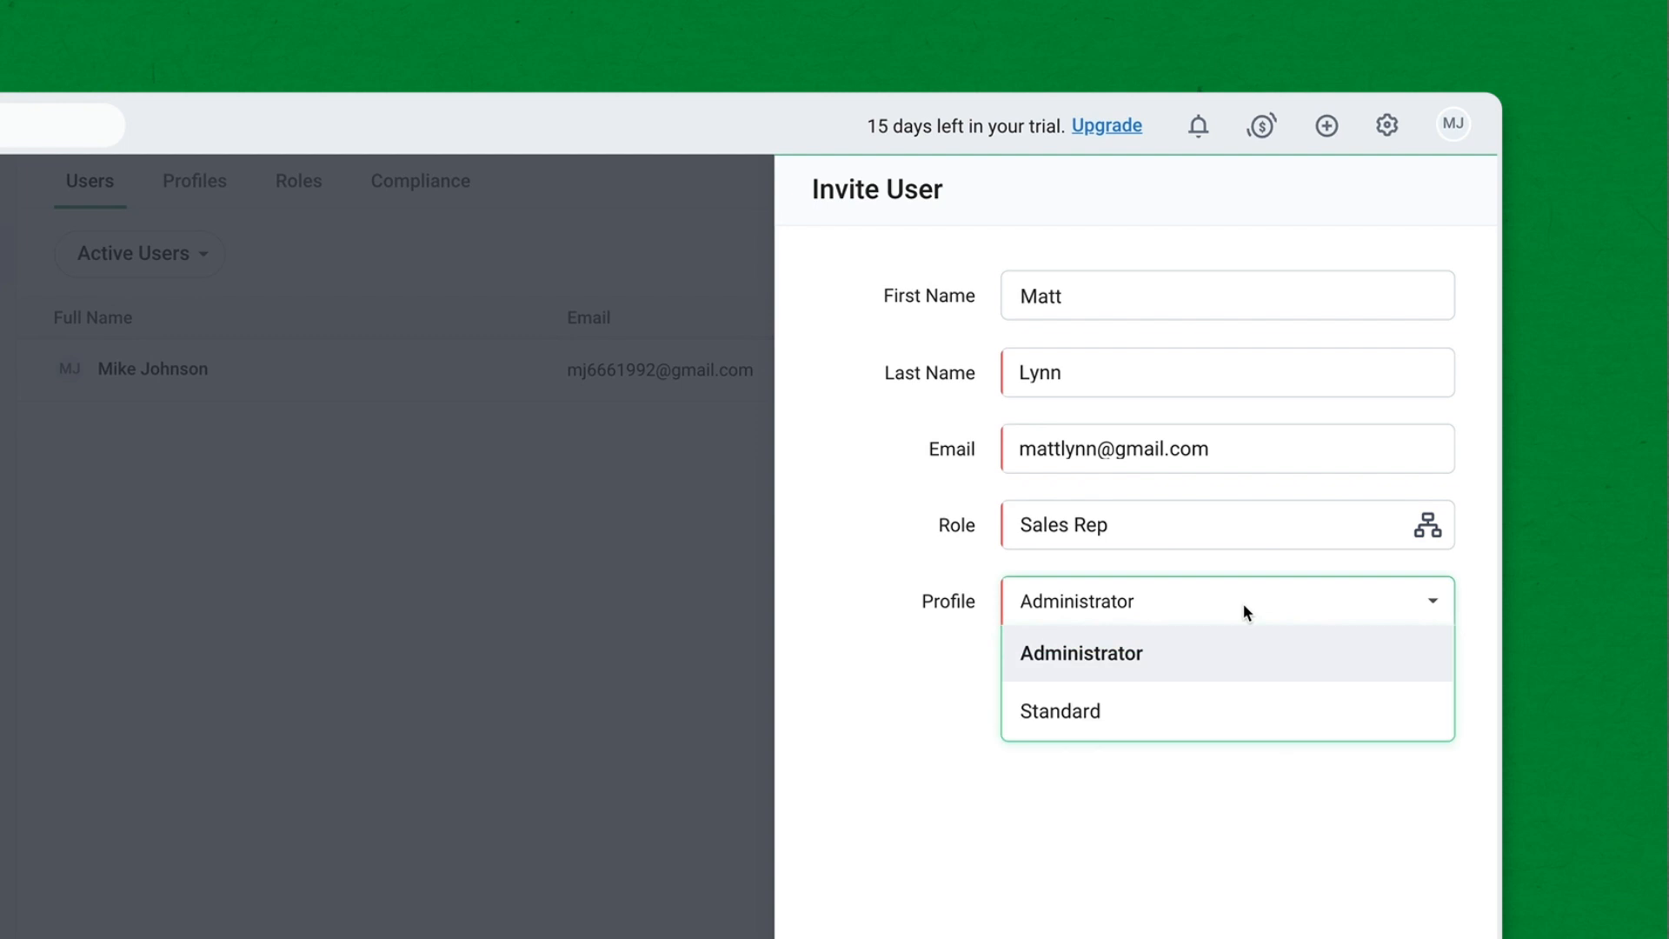
pyautogui.click(1157, 765)
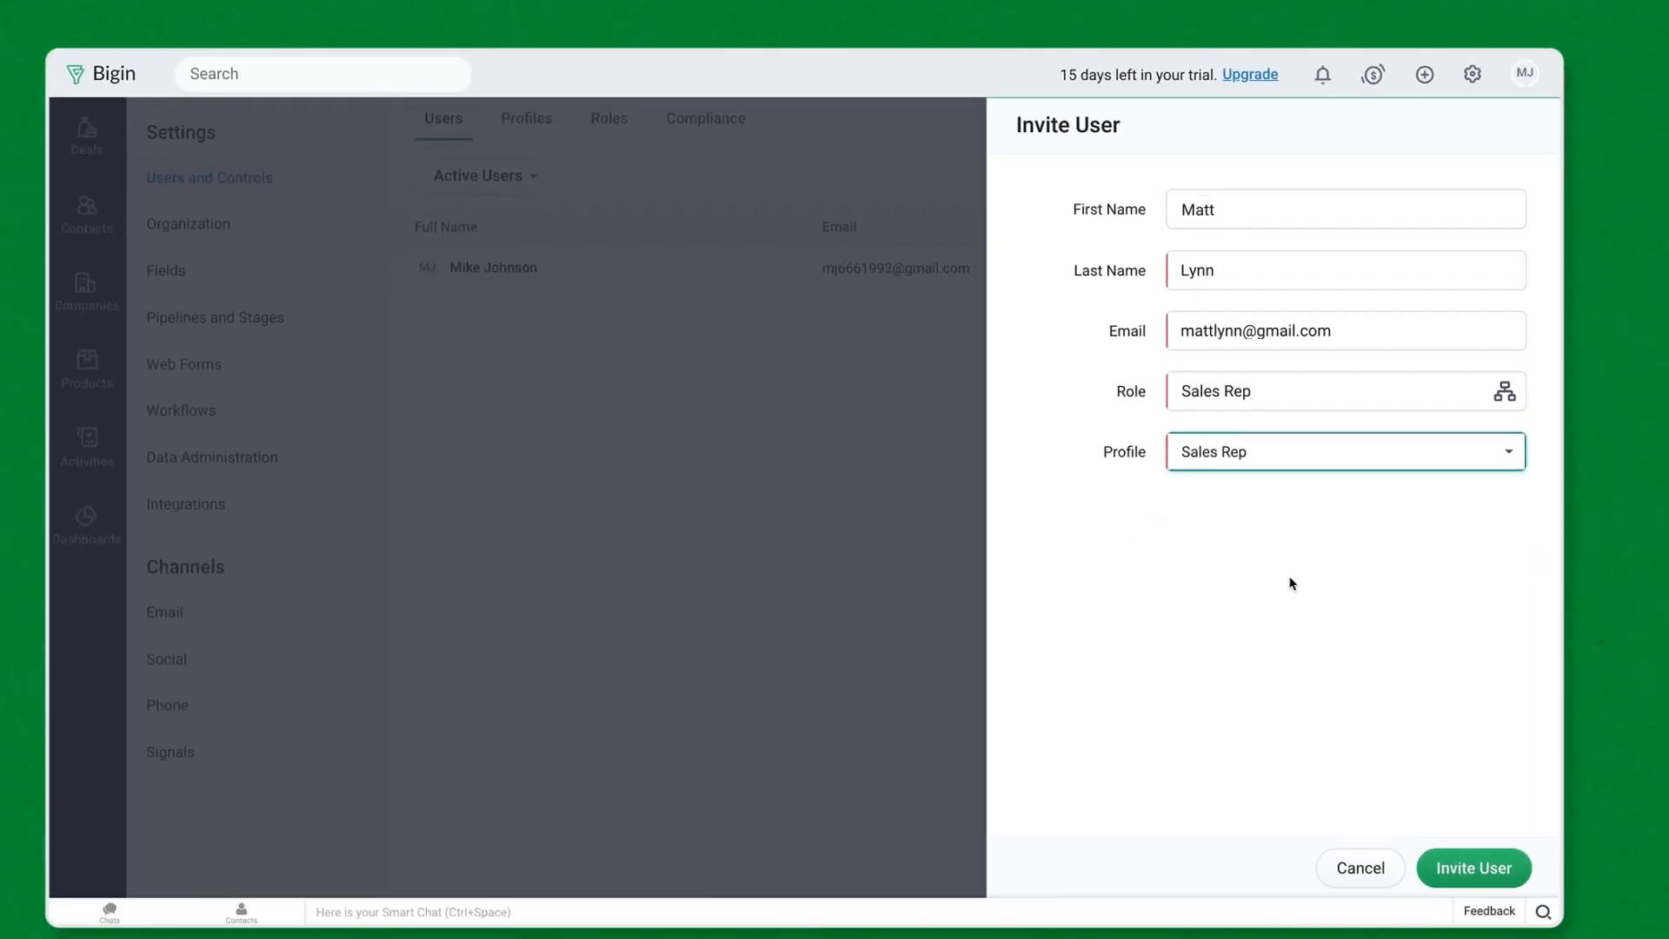
pyautogui.click(1455, 882)
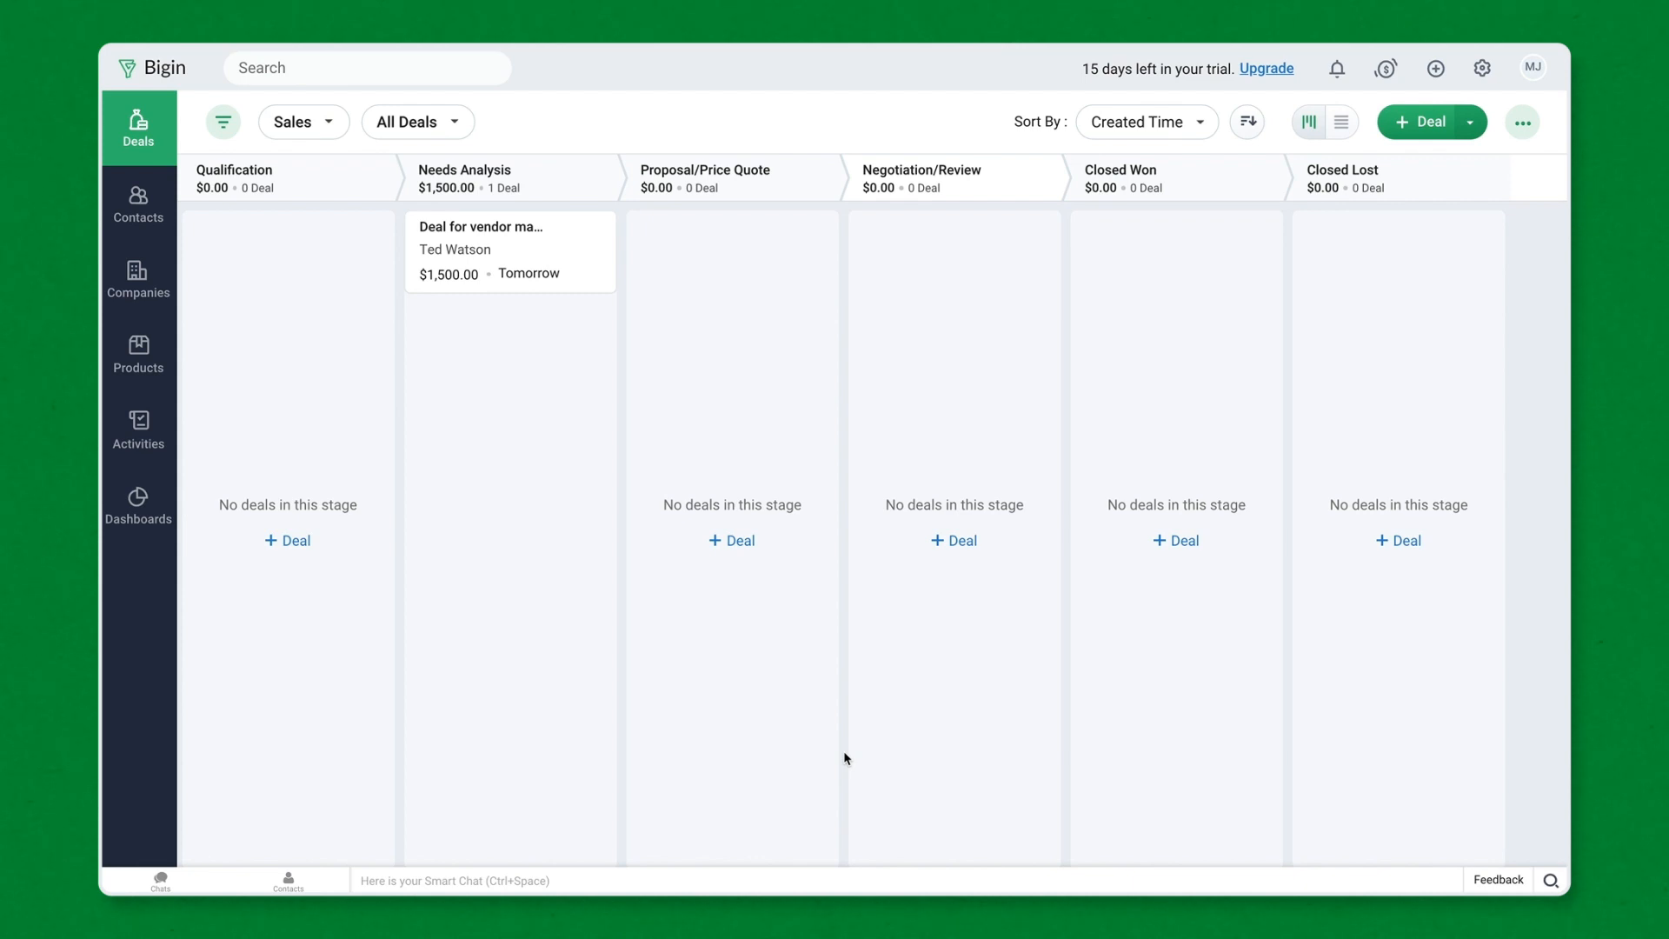
# - Pick Gmail as the provider for the email channel in Settings
pyautogui.click(1482, 67)
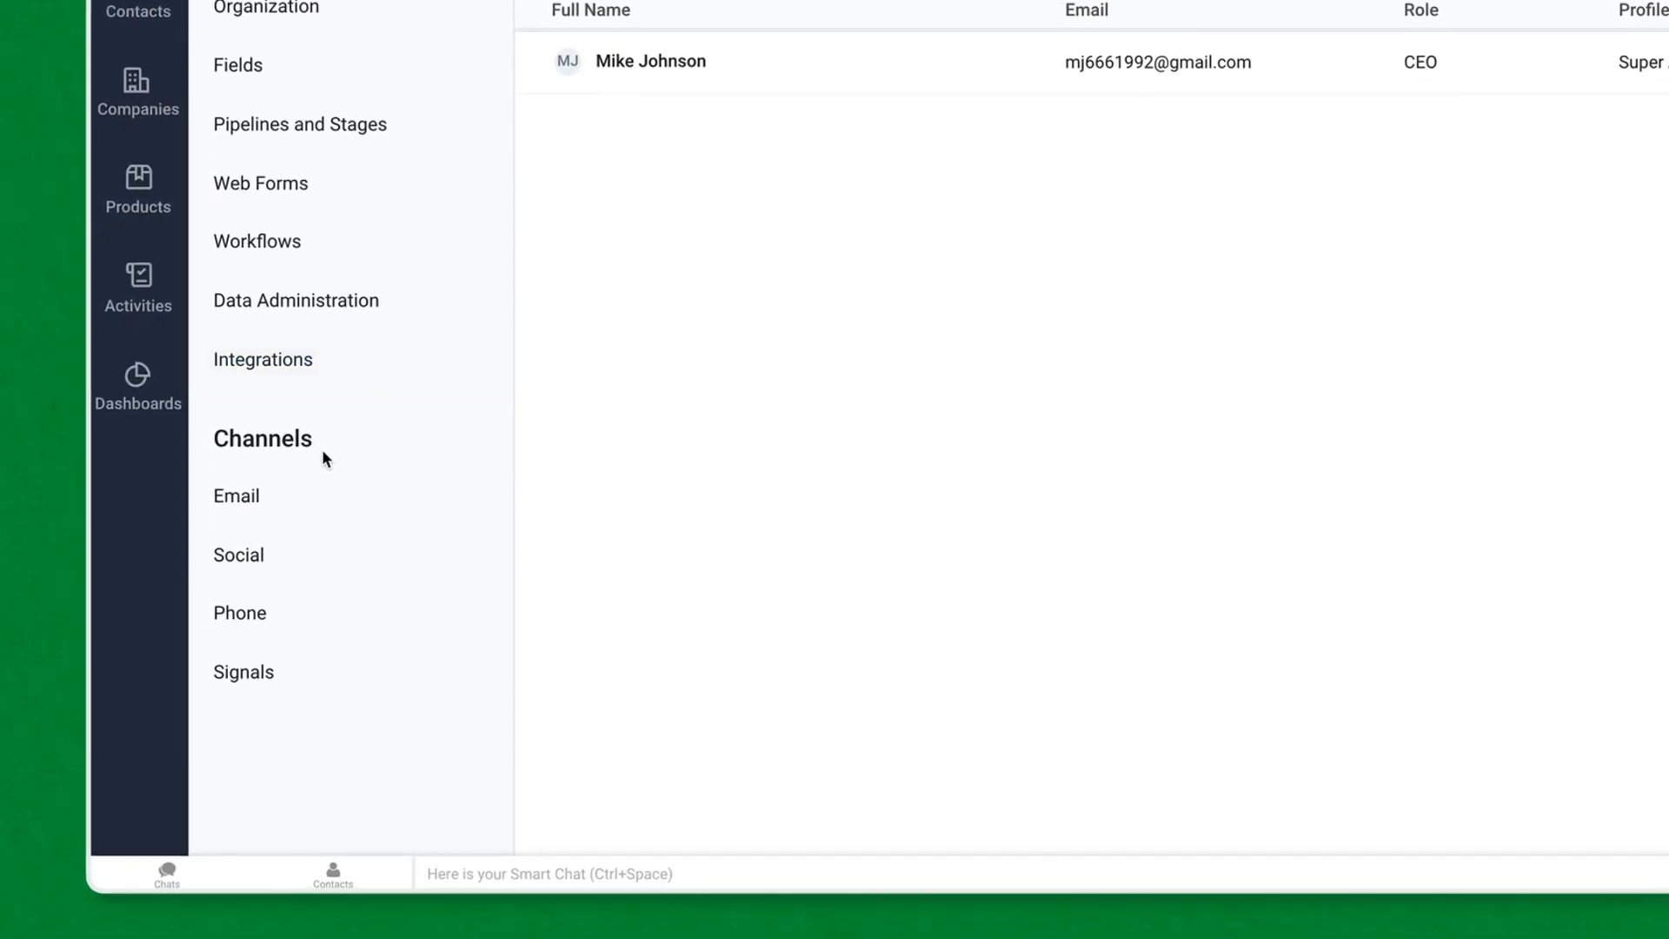
pyautogui.click(287, 509)
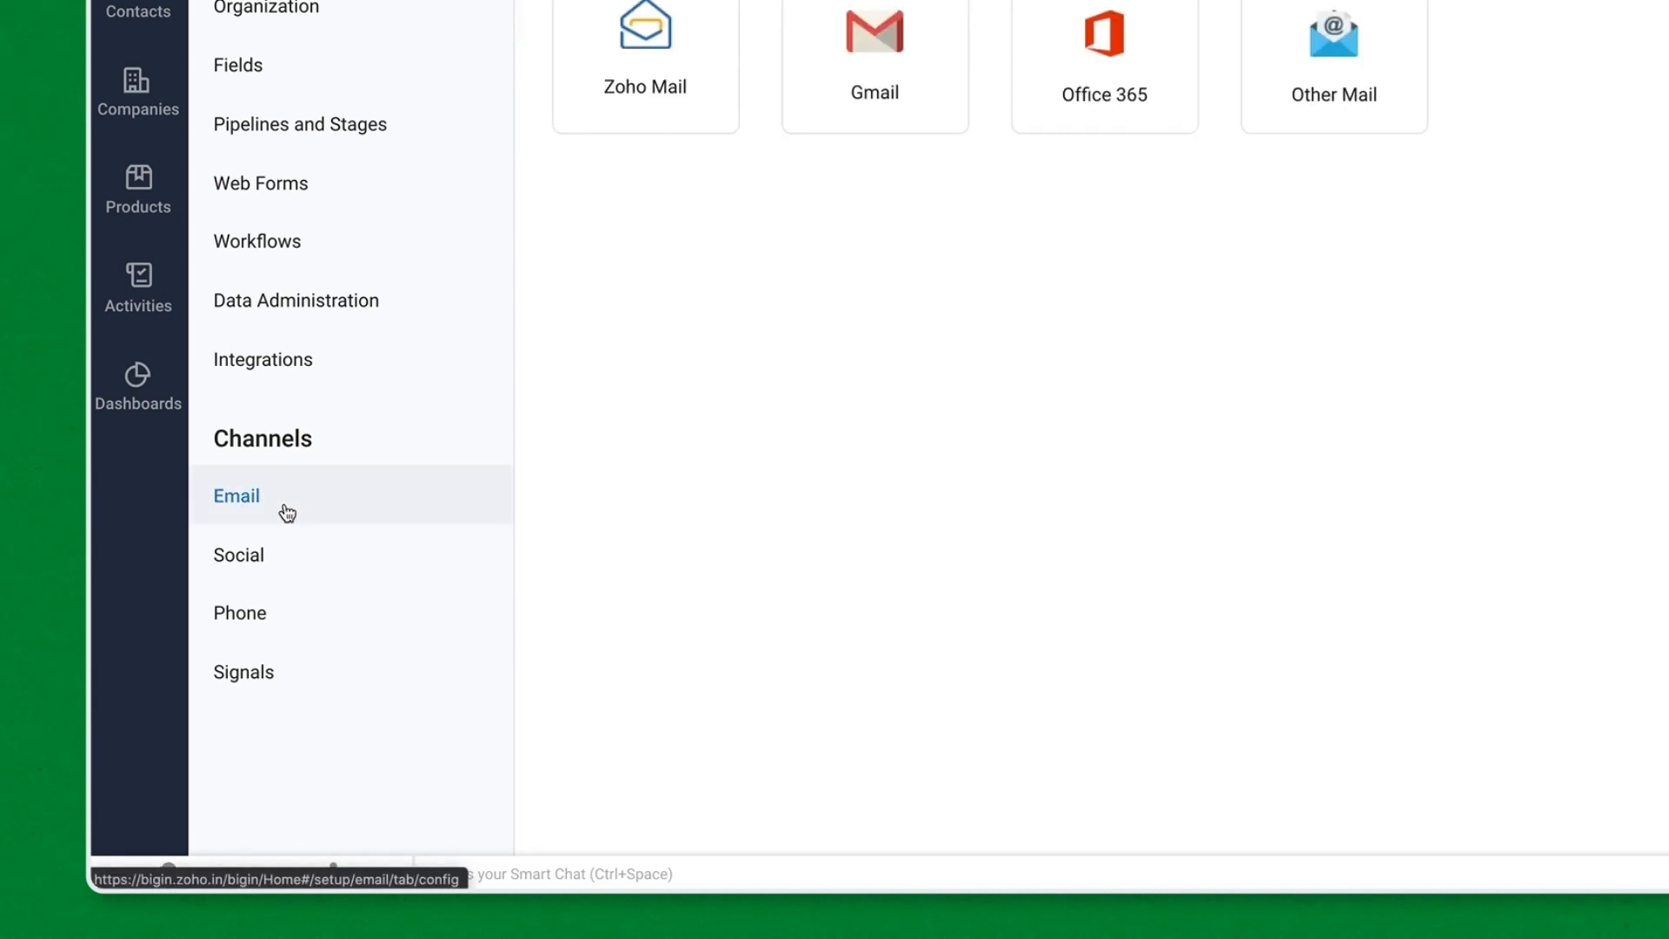
pyautogui.click(875, 70)
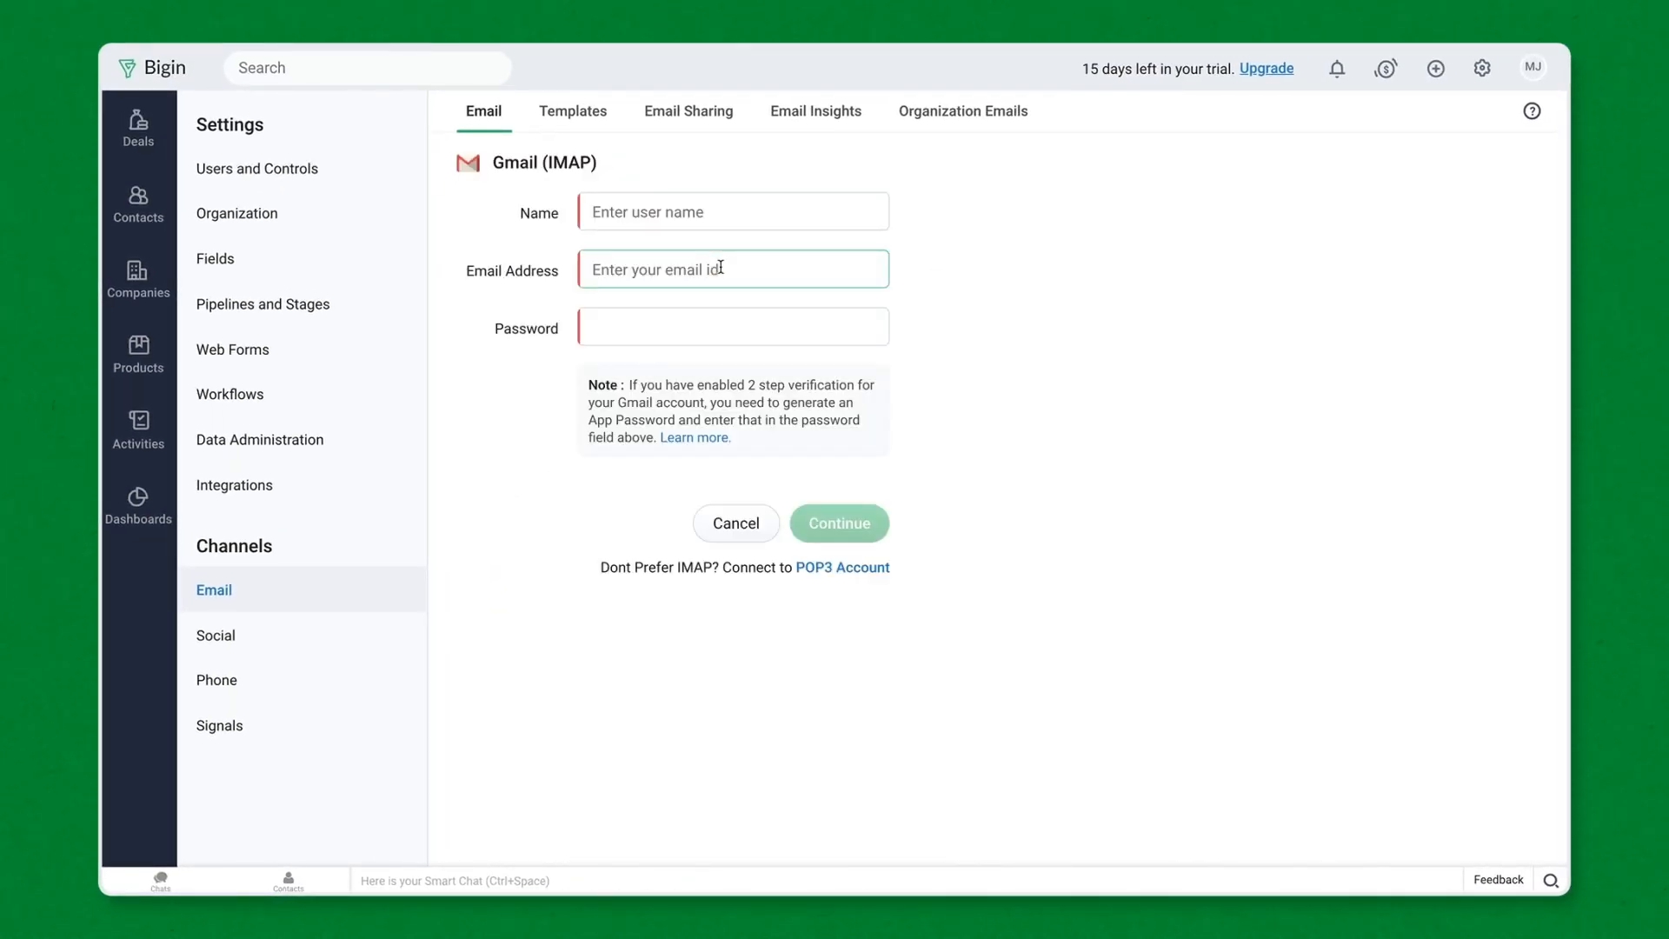
# - Enter the sender's name, Gmail address and account password, connect, and view Organization Emails
pyautogui.click(607, 211)
pyautogui.press('Tab')
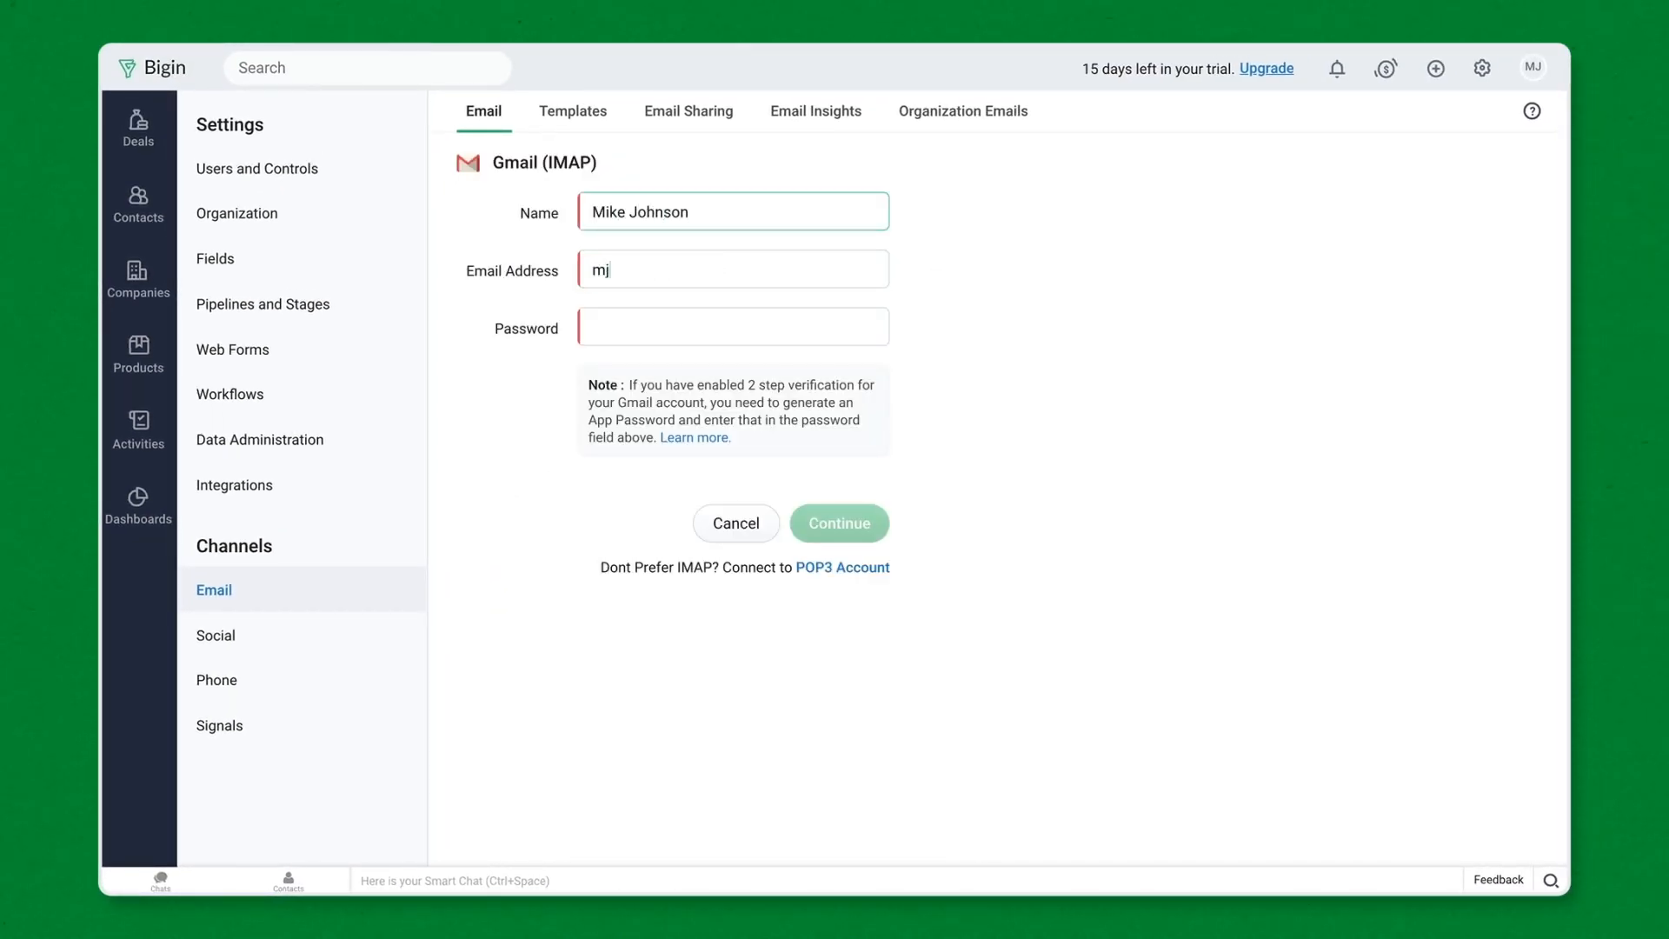
pyautogui.press('Tab')
pyautogui.write('••••••••••')
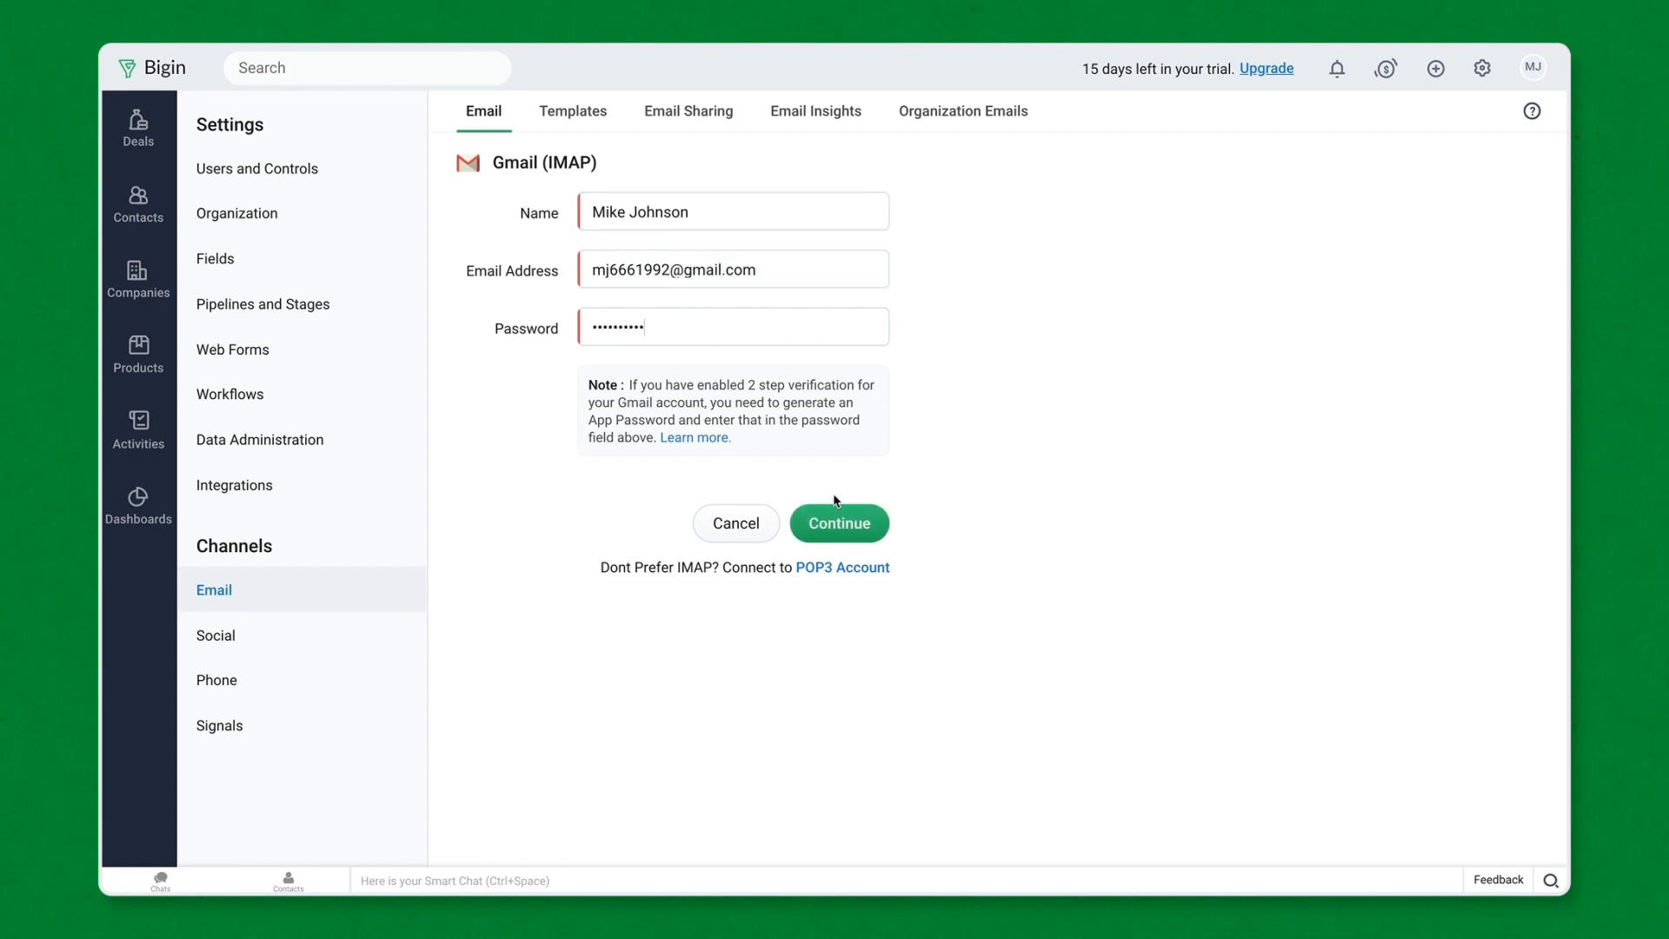
pyautogui.click(848, 525)
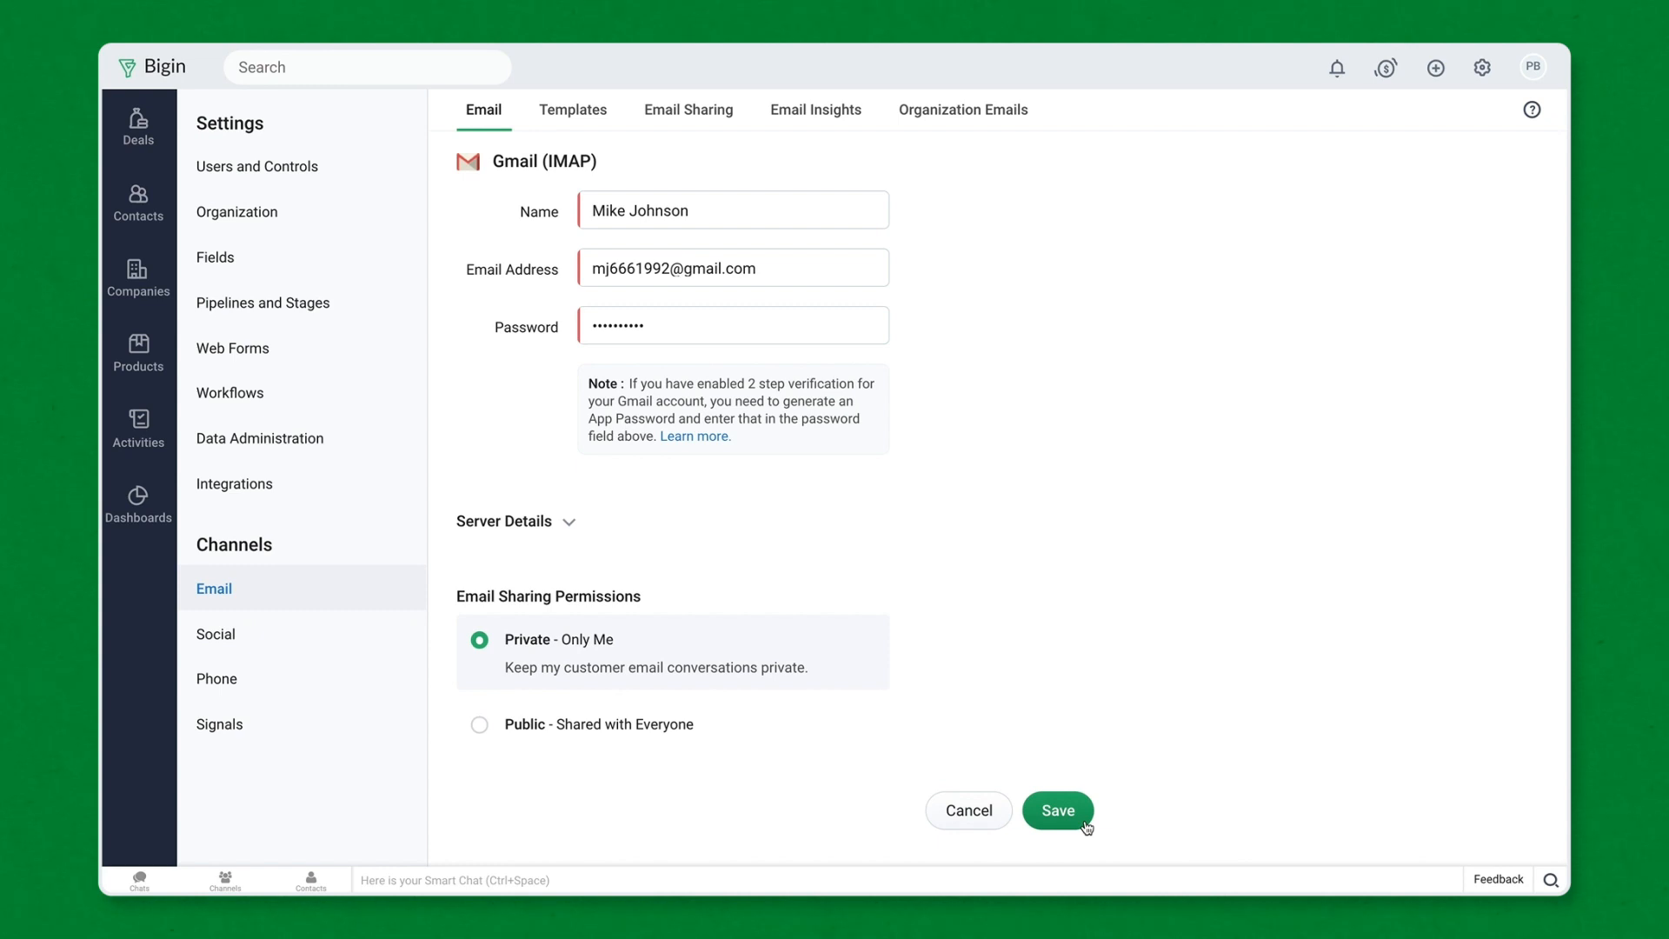
pyautogui.click(1023, 121)
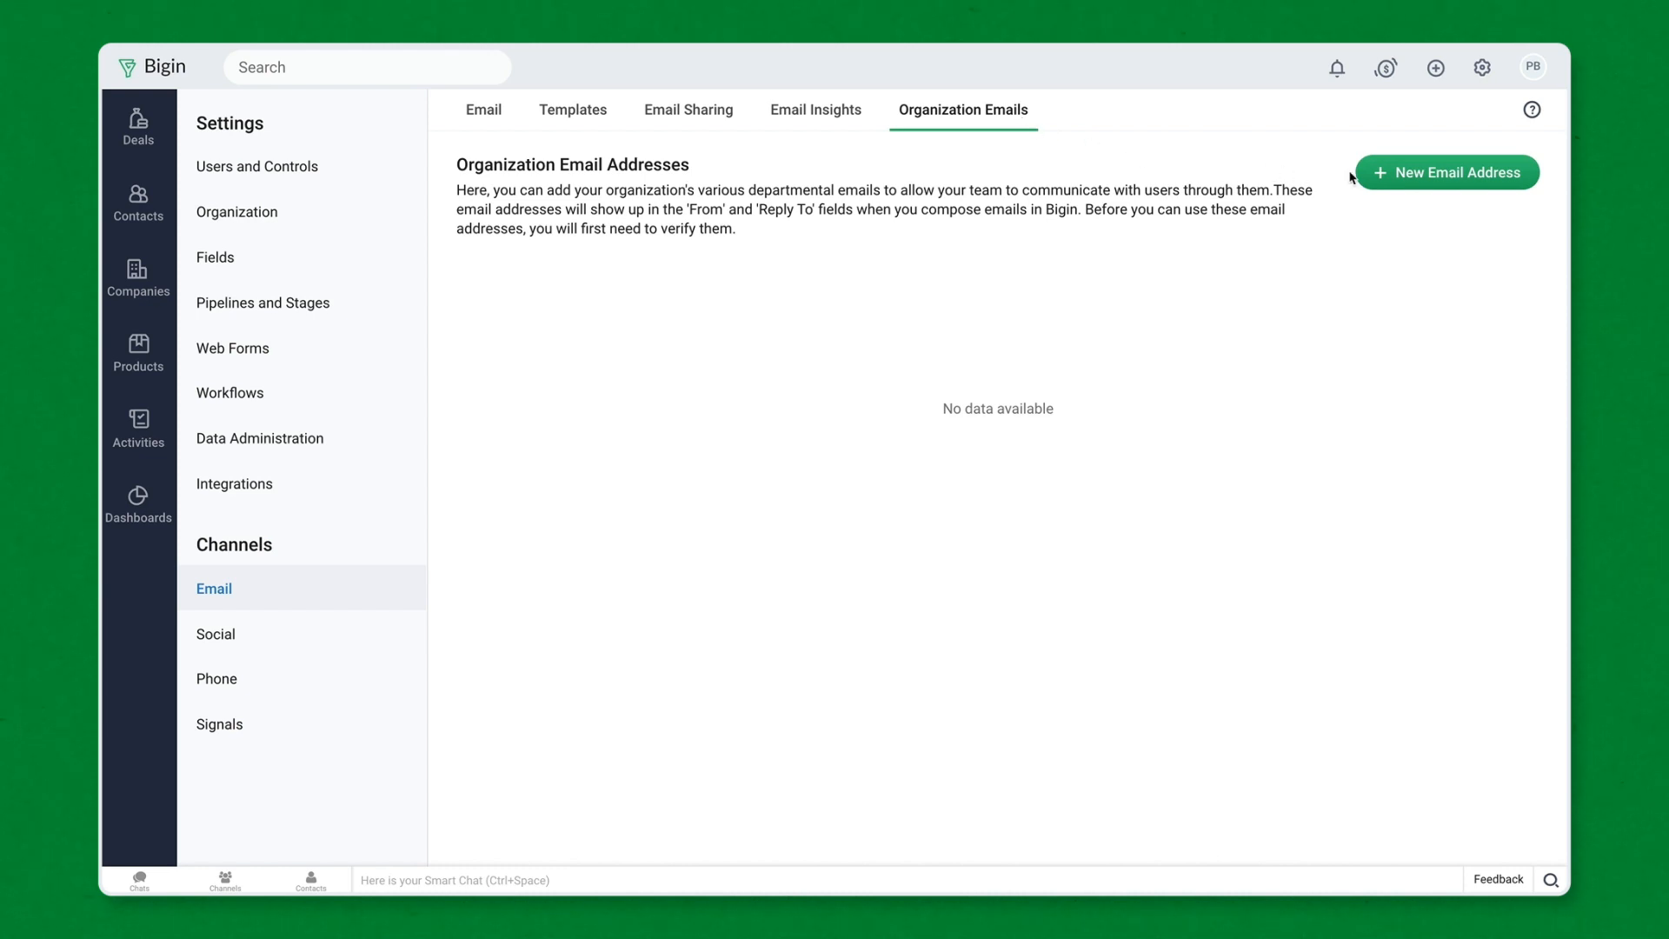
# - Create organization email 'Zylker' with its company address, usable by the Standard profile
pyautogui.click(1384, 176)
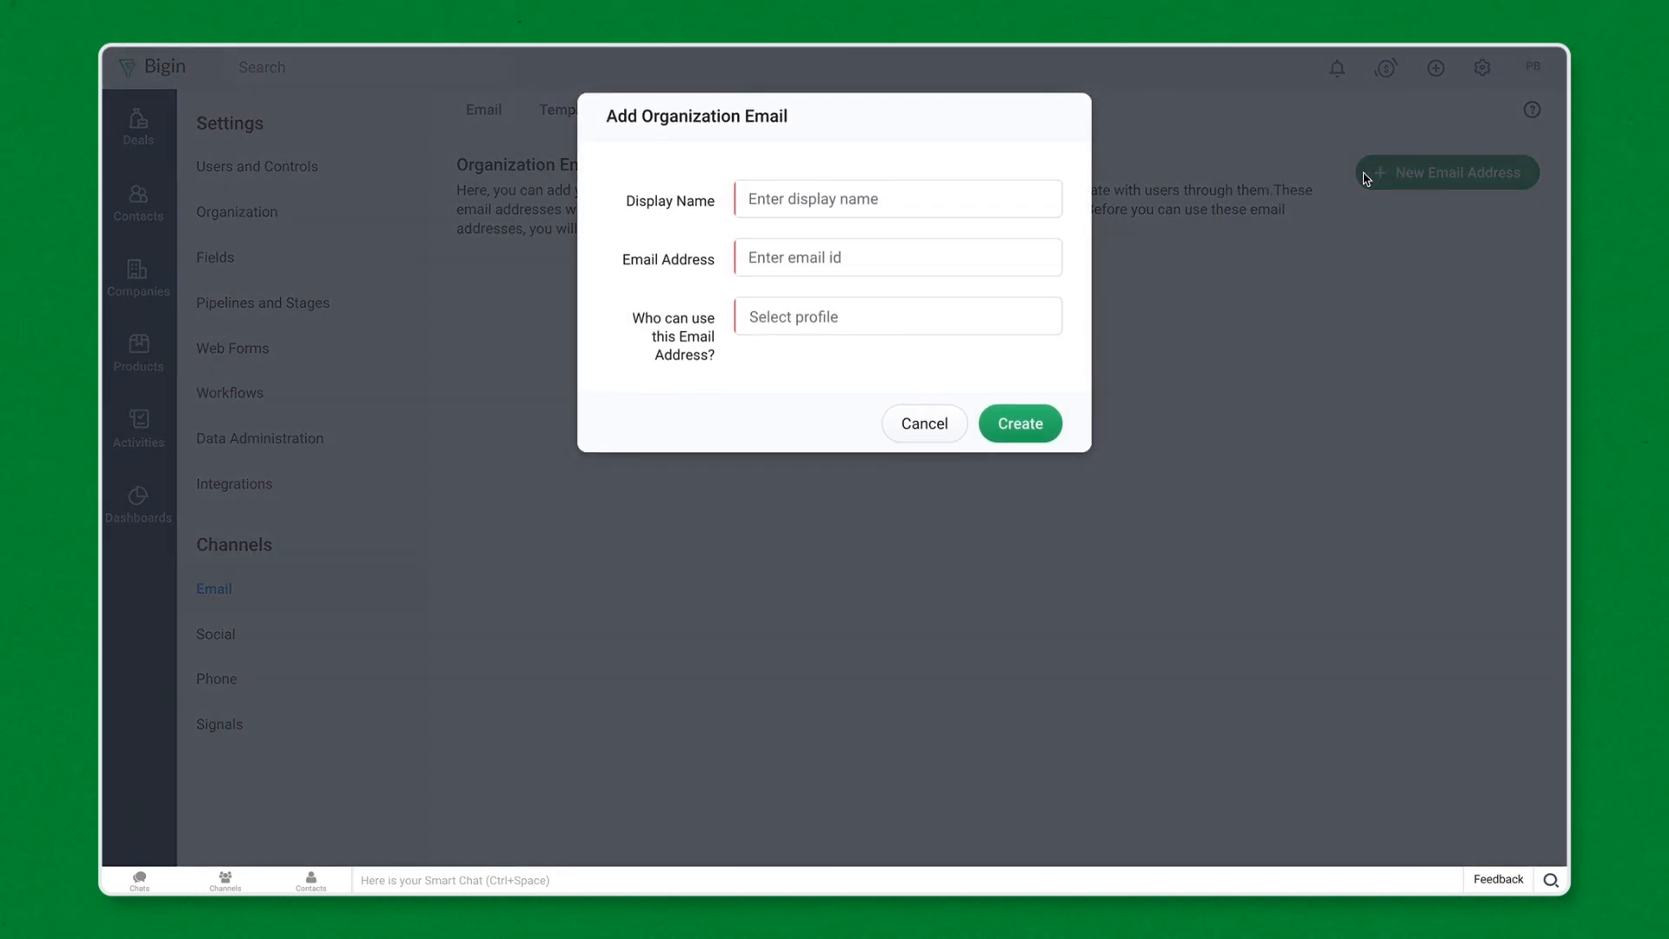
pyautogui.click(747, 201)
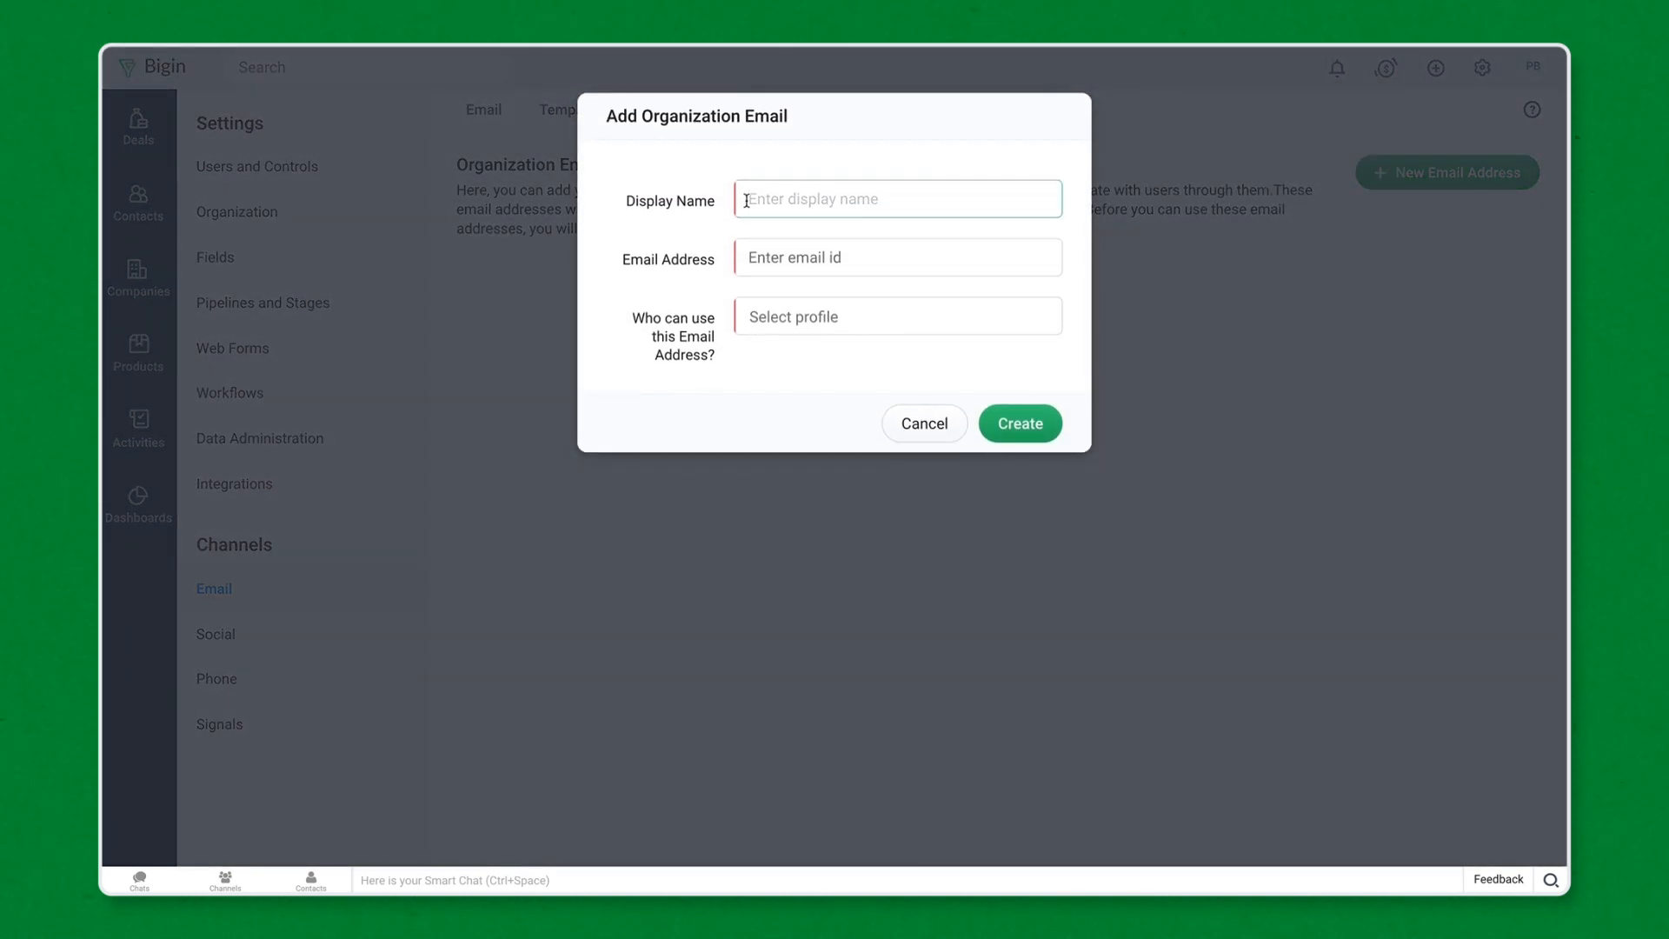
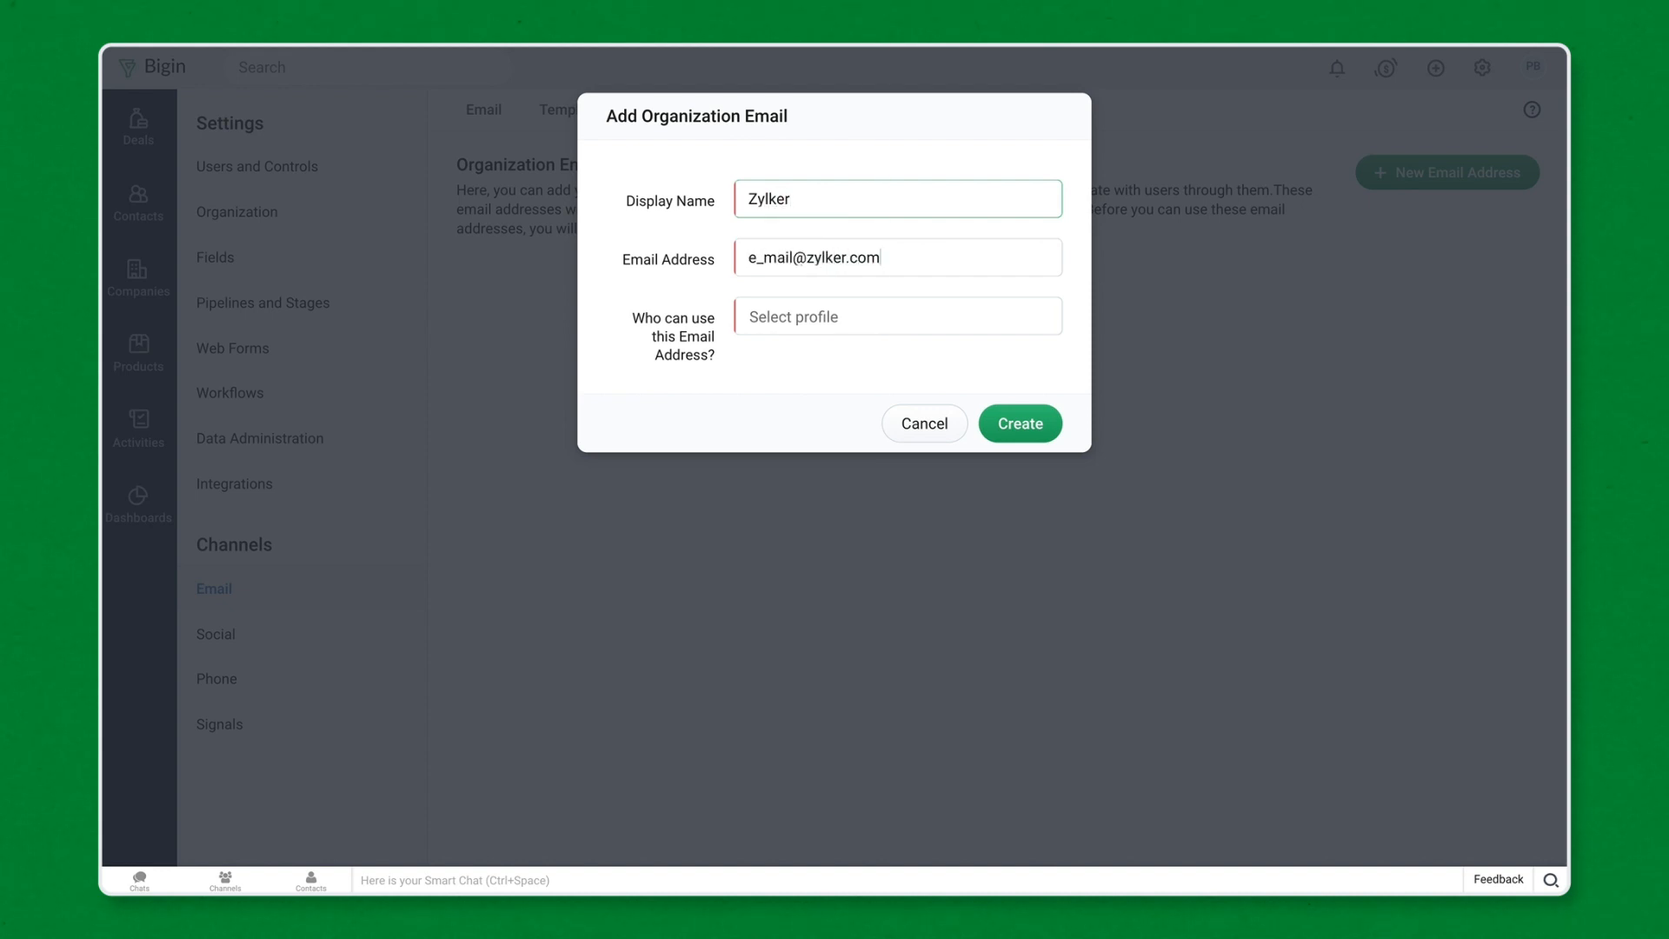
pyautogui.click(897, 316)
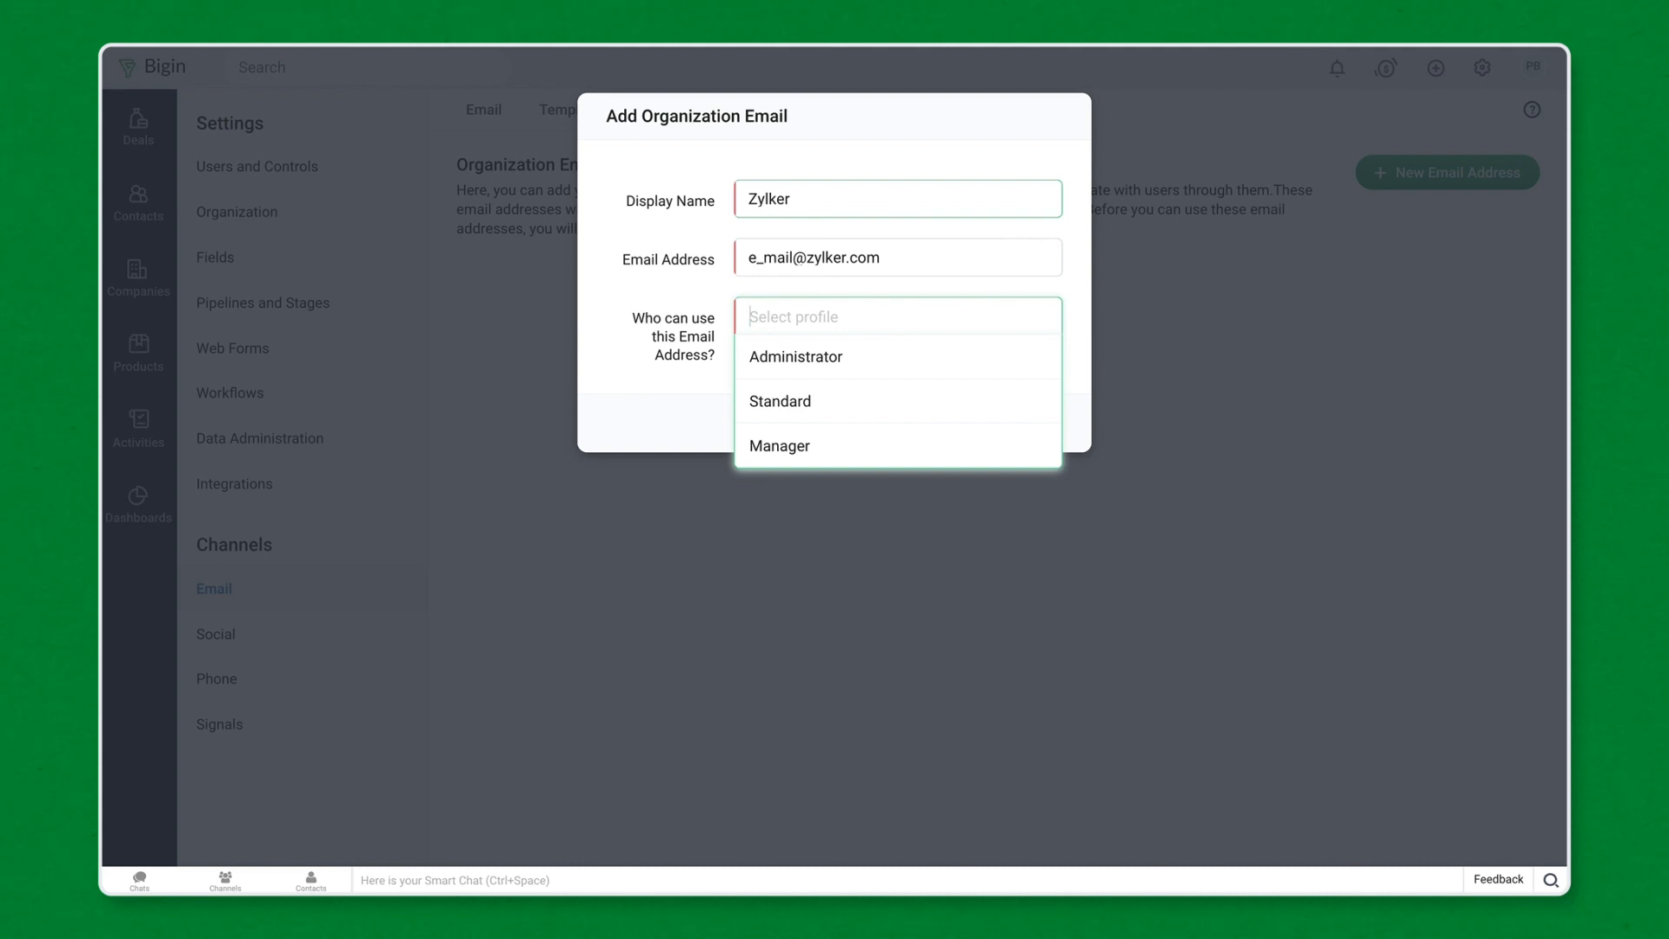
pyautogui.click(773, 399)
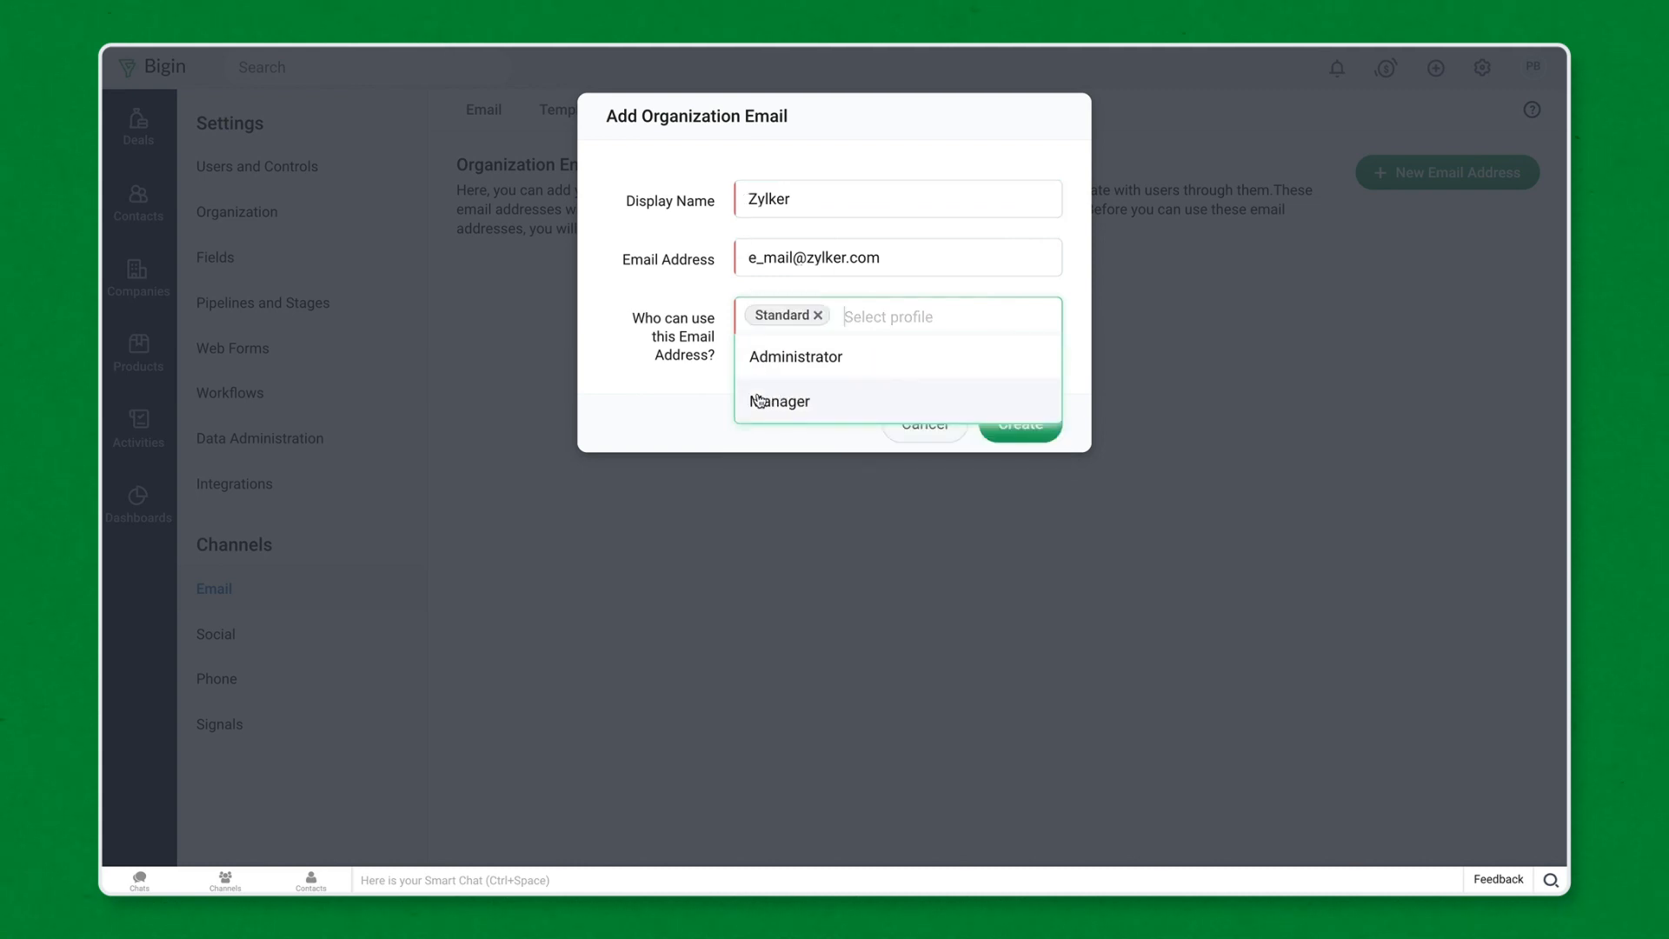
pyautogui.click(711, 398)
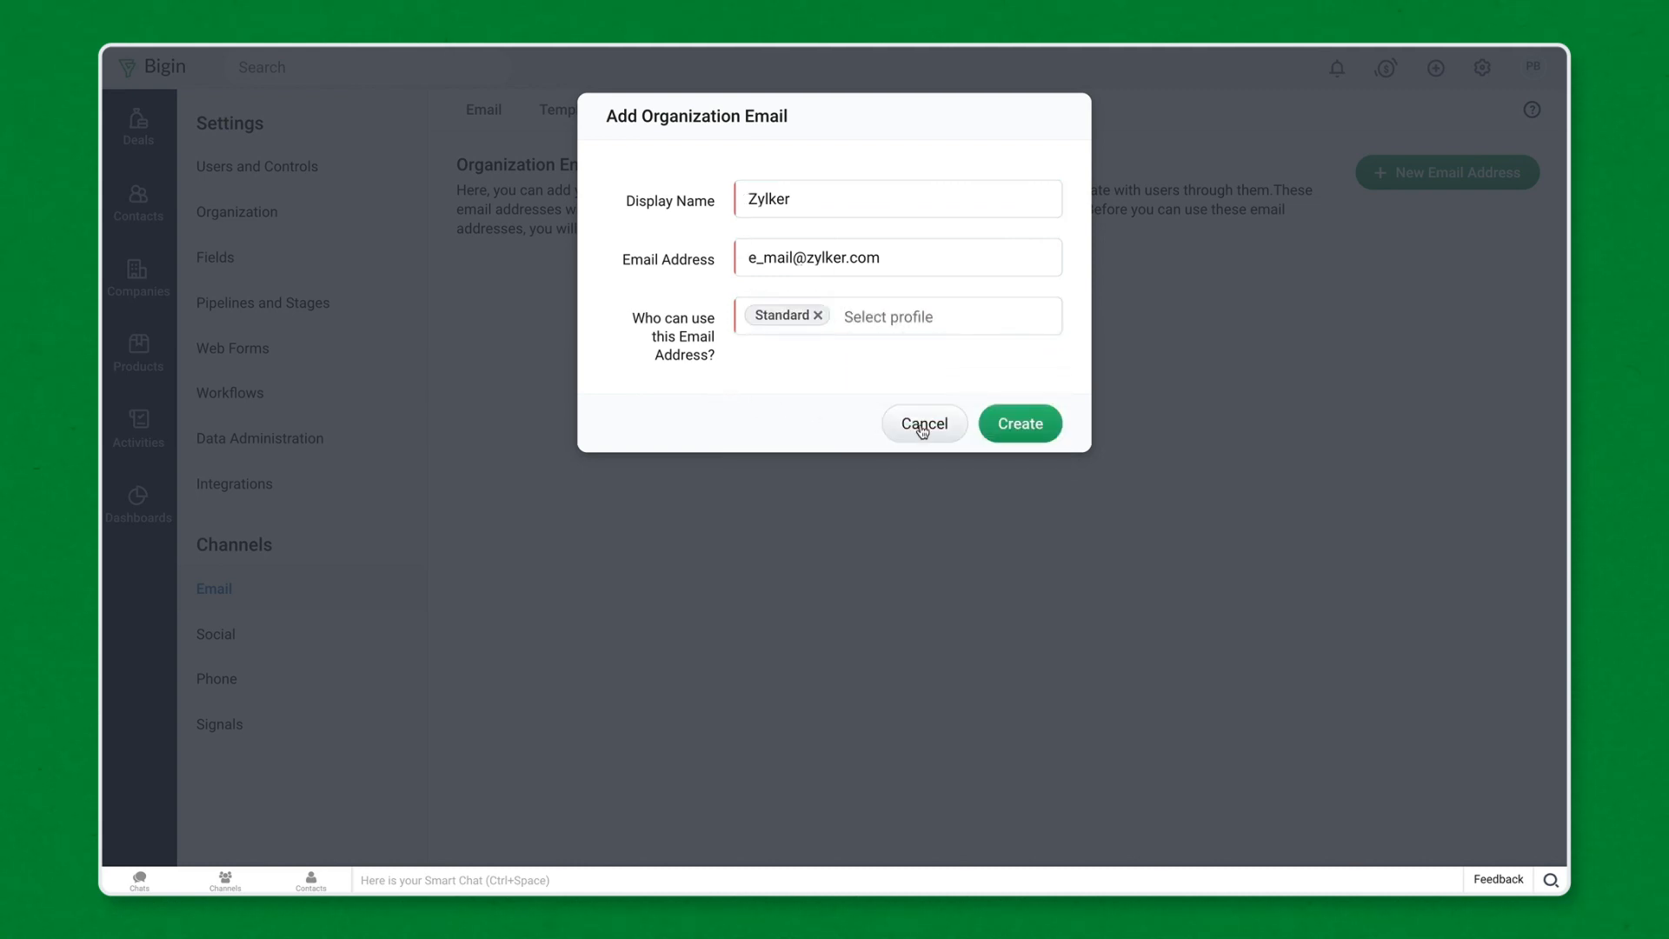
pyautogui.click(1007, 439)
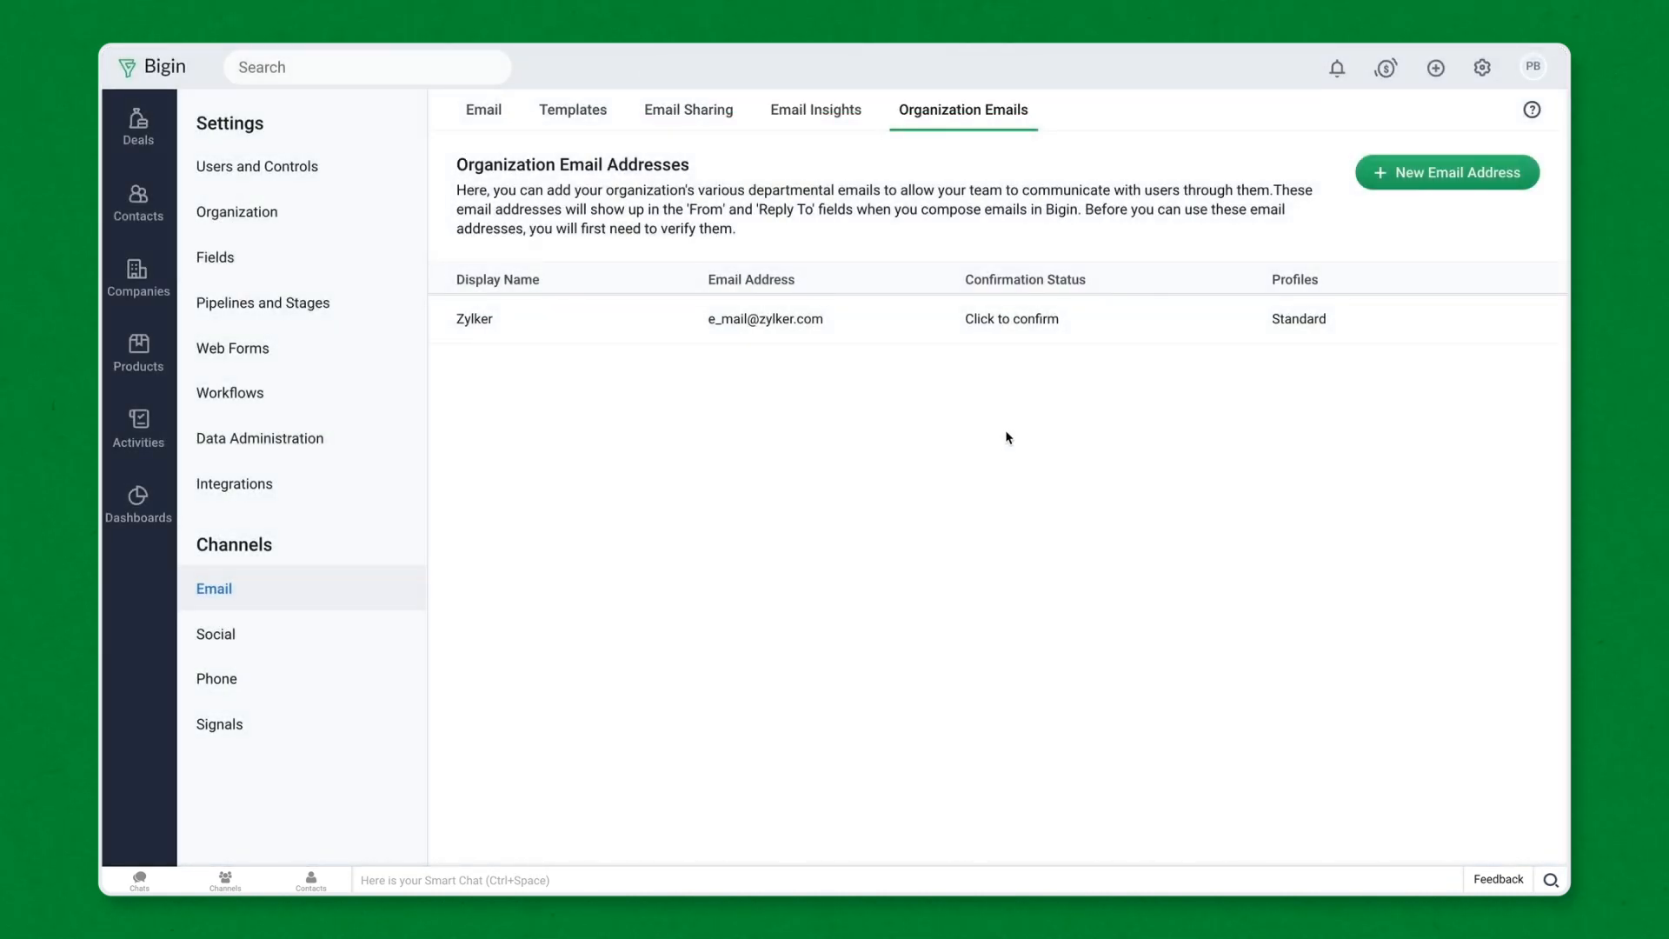
# - Begin confirming the Zylker address, dismiss the confirmation-code popup, and view Email Insights
pyautogui.click(1005, 320)
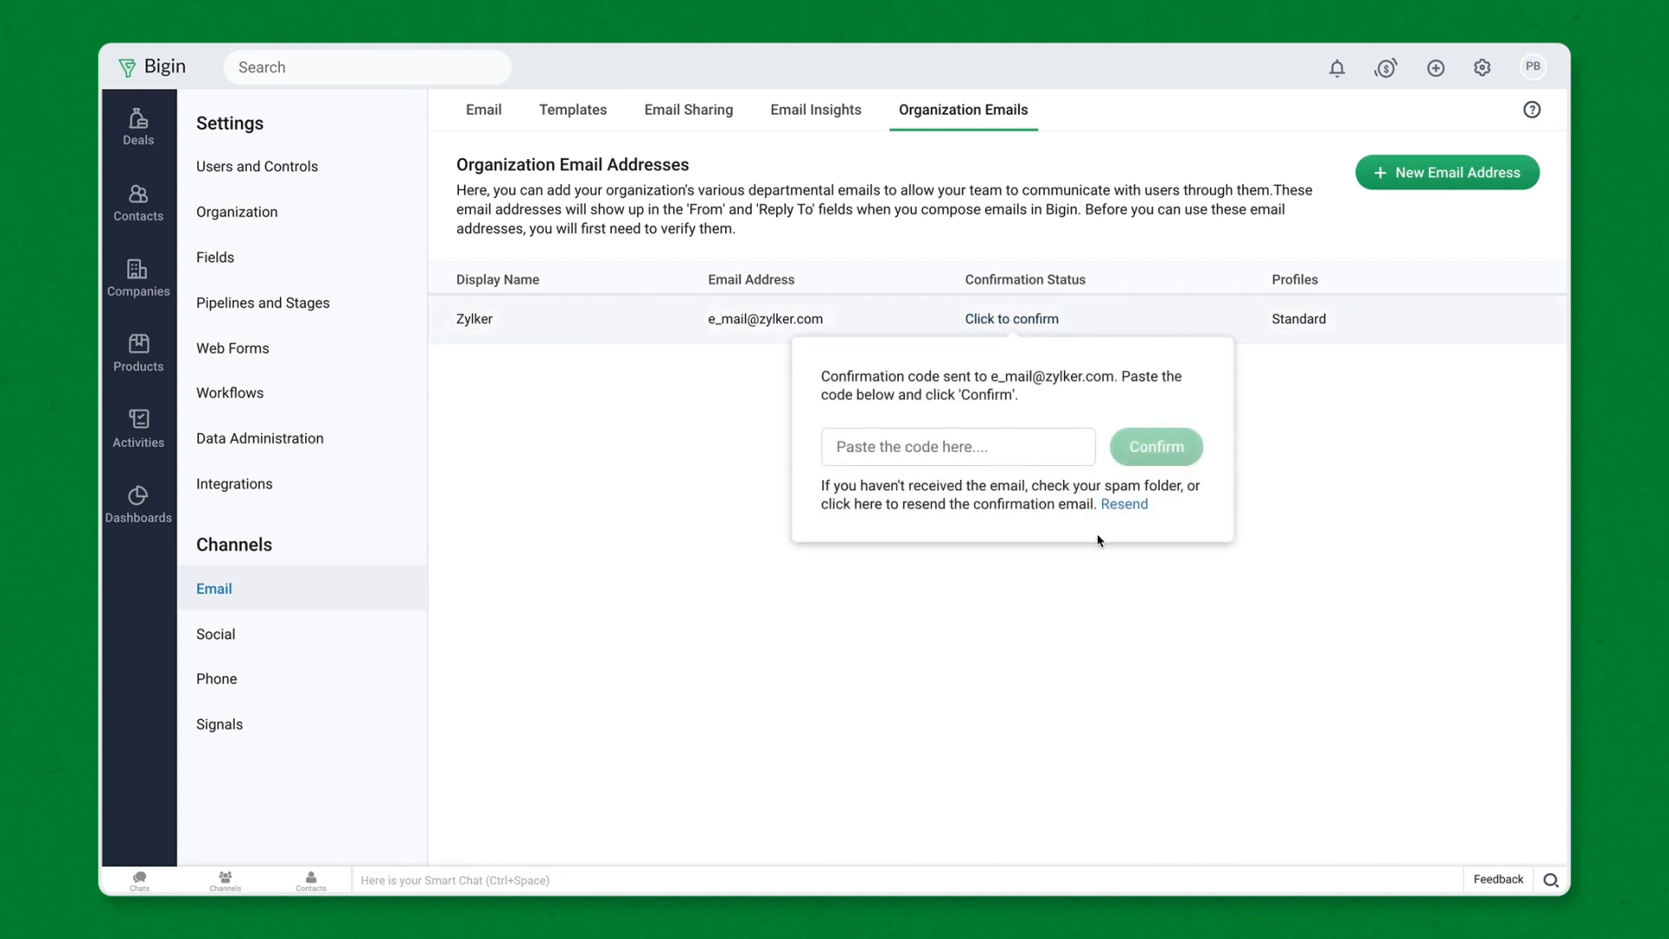
pyautogui.click(1119, 578)
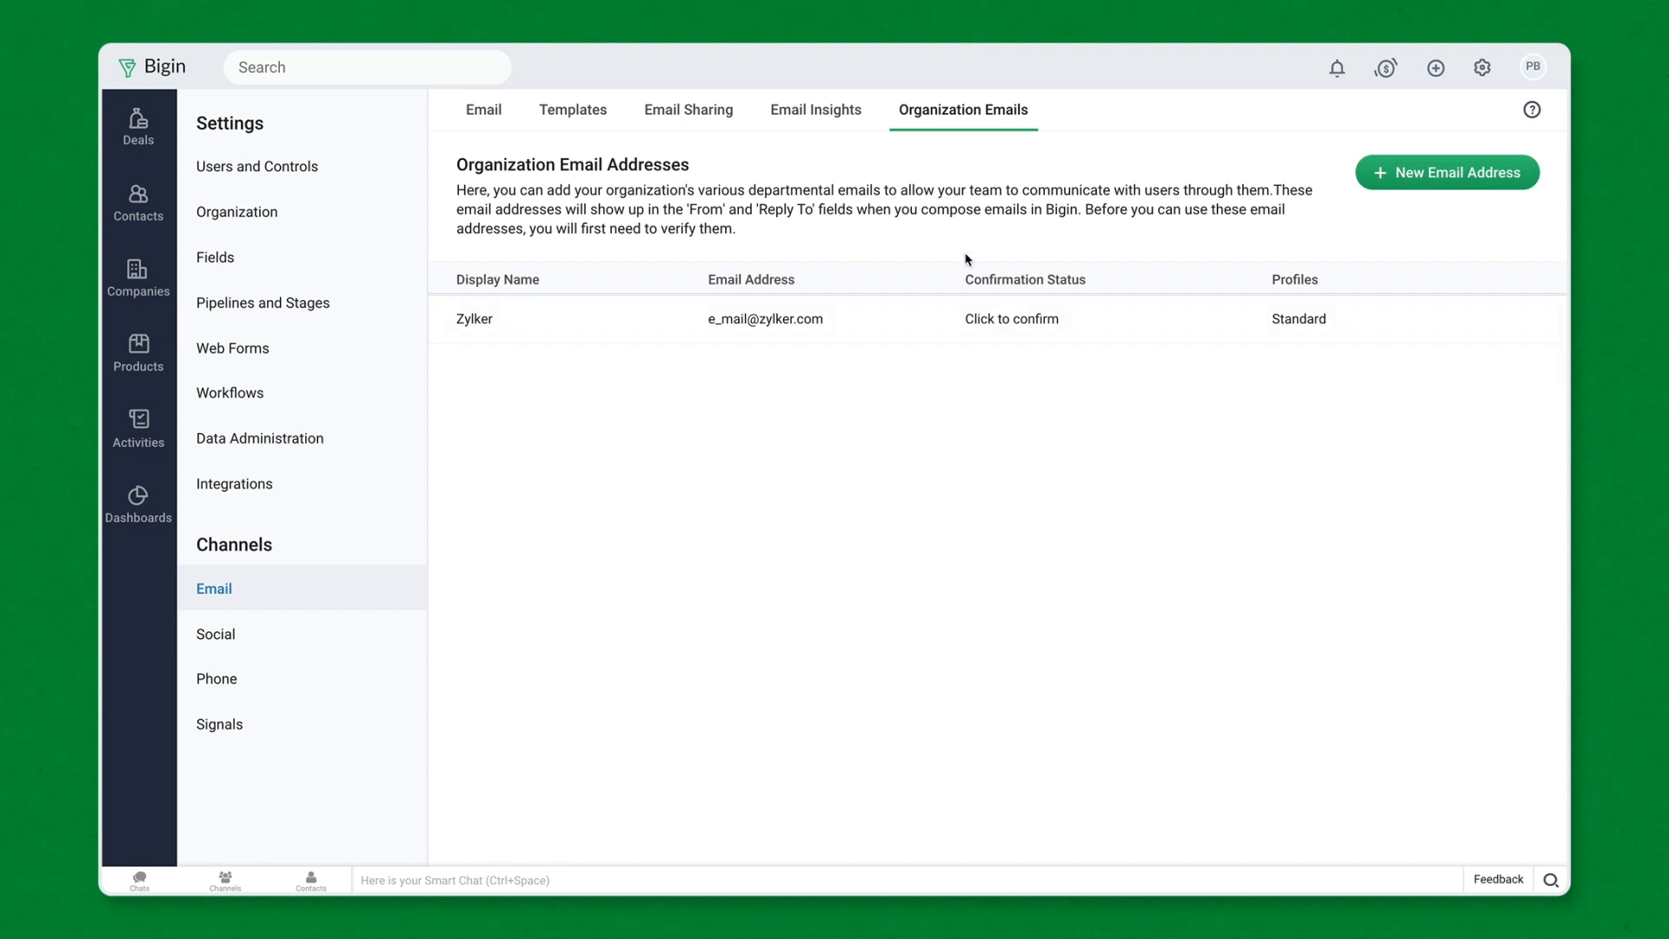
pyautogui.click(865, 131)
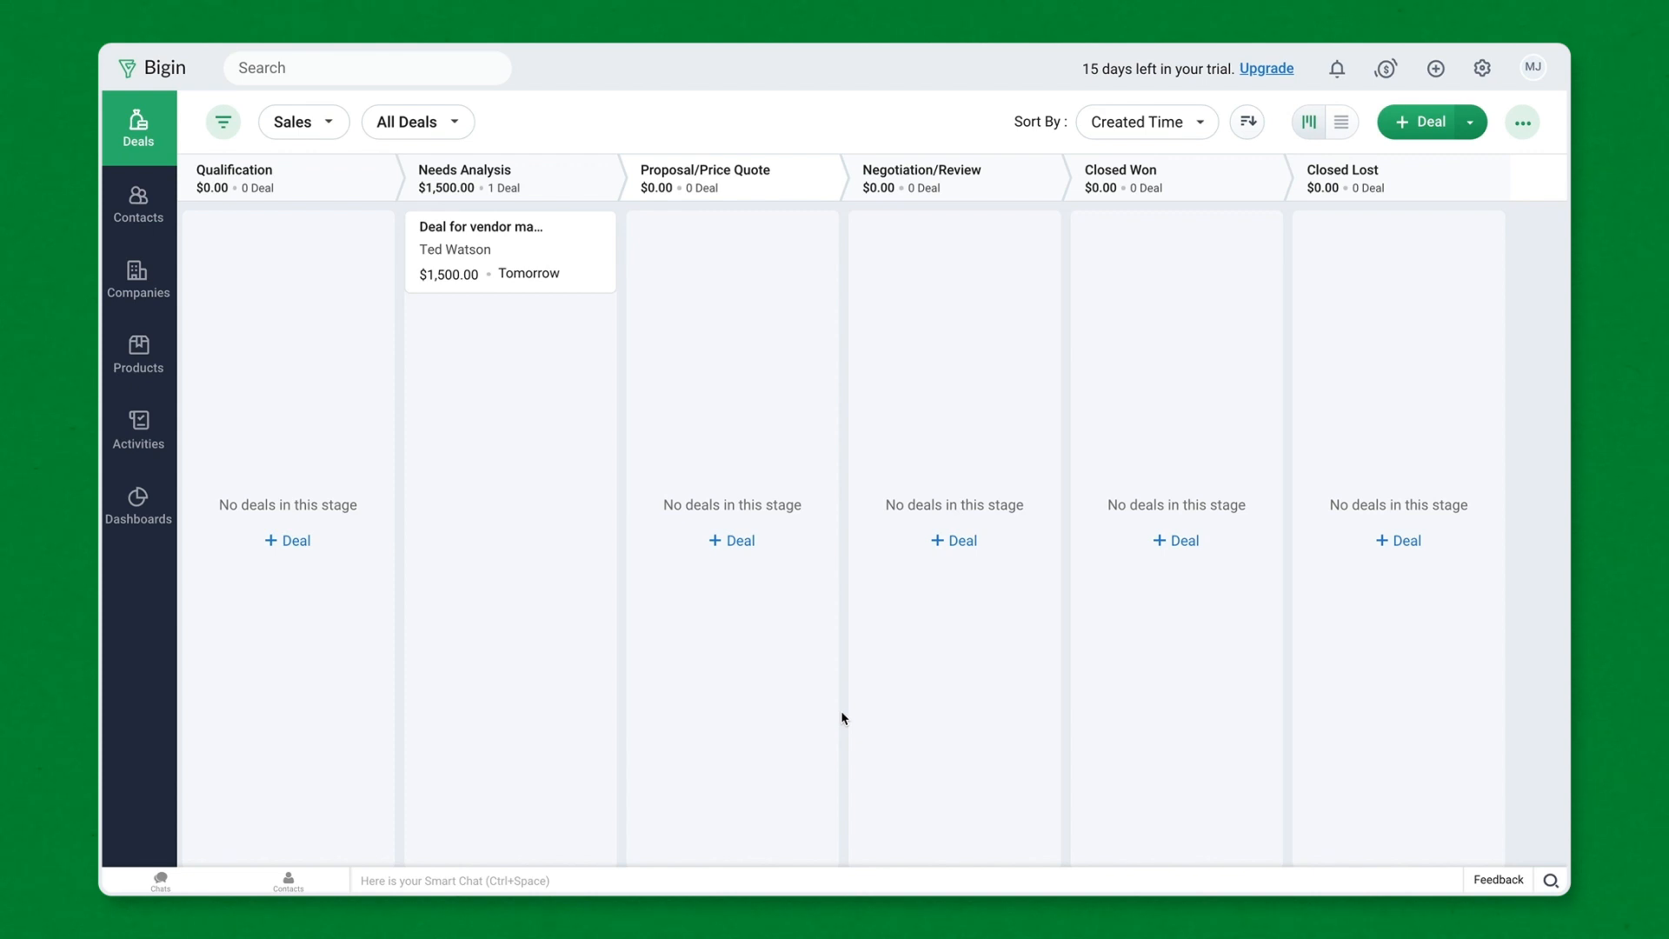
# - Set up the phone channel in Settings using the built-in phone system
pyautogui.click(1482, 69)
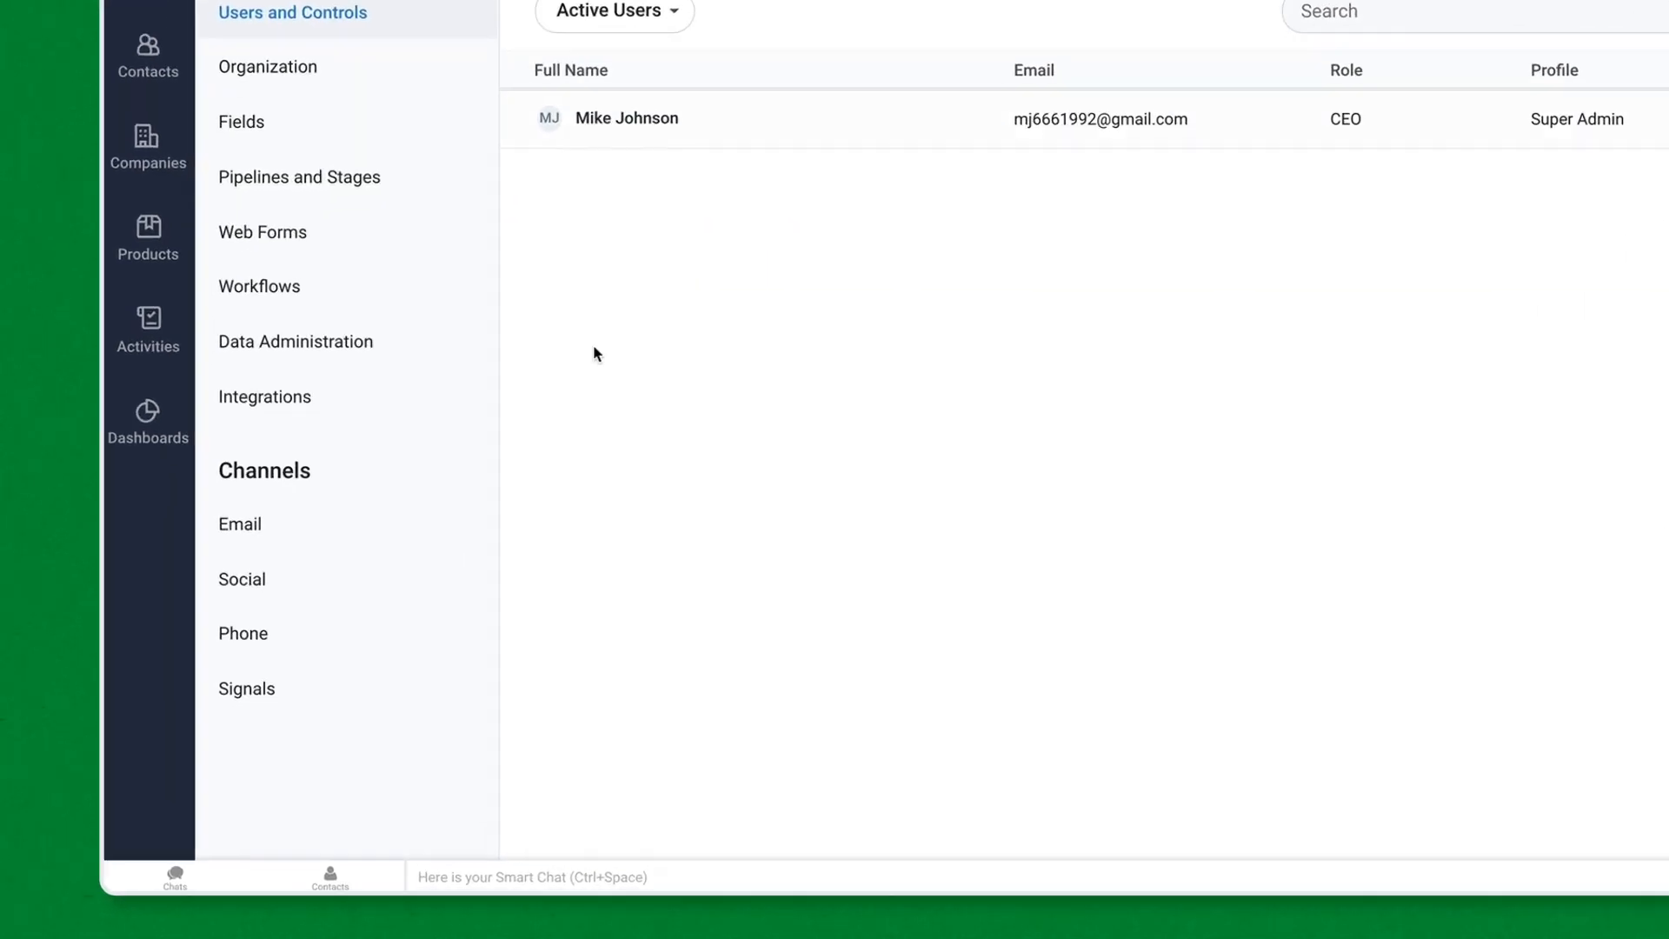
pyautogui.click(310, 632)
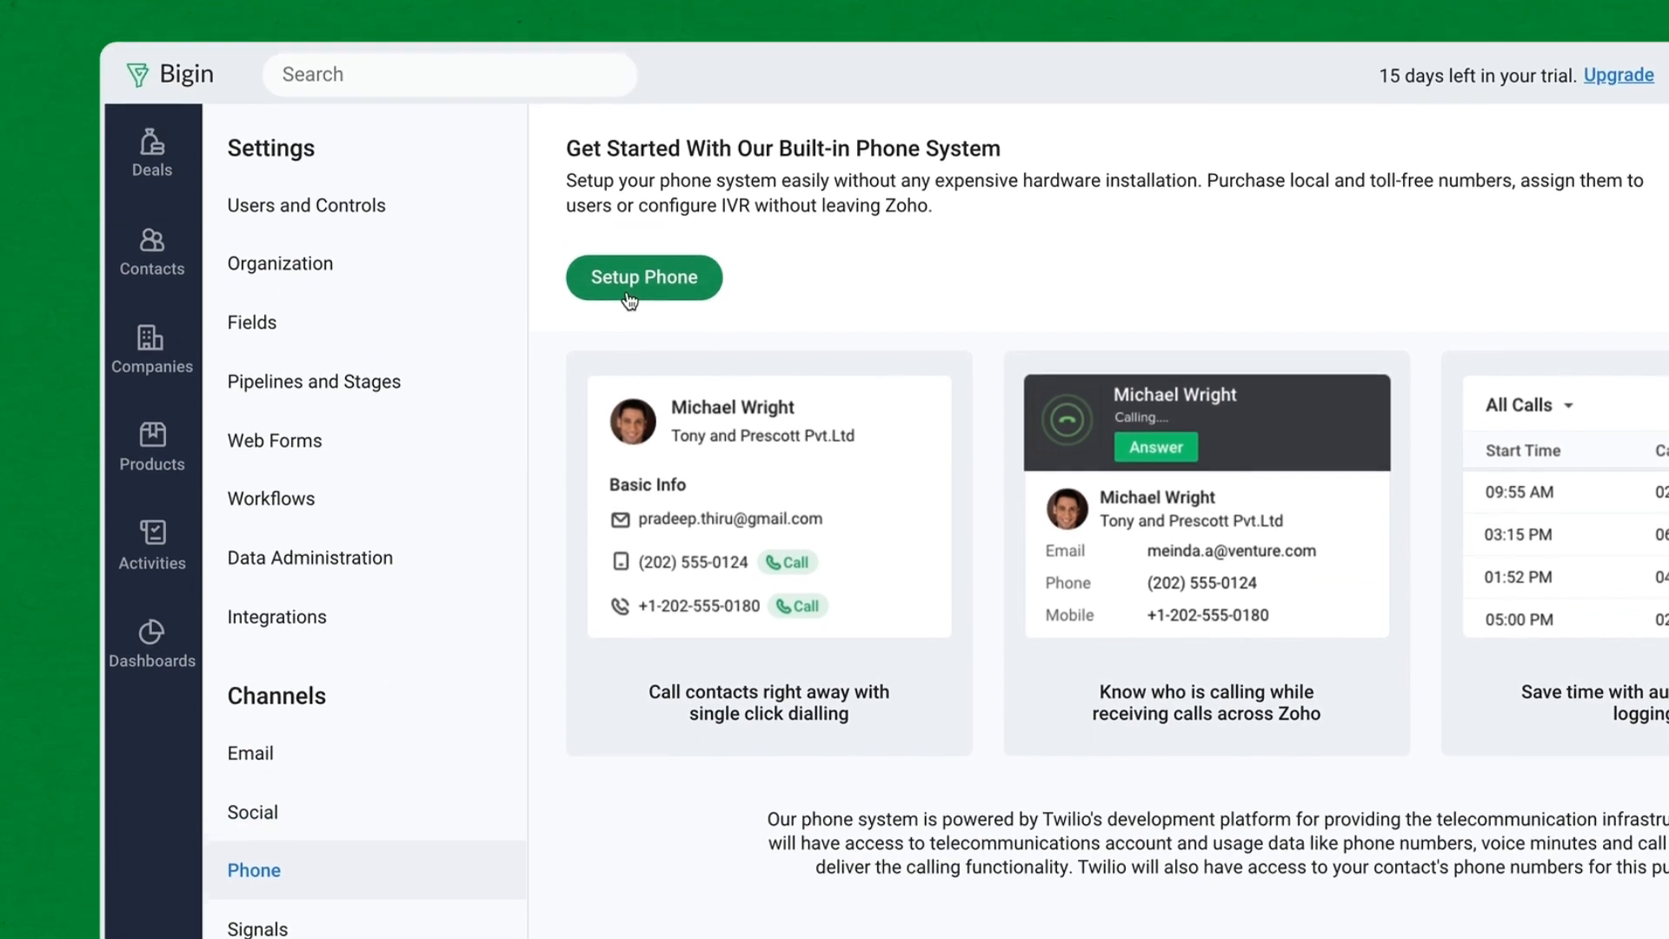
pyautogui.click(630, 300)
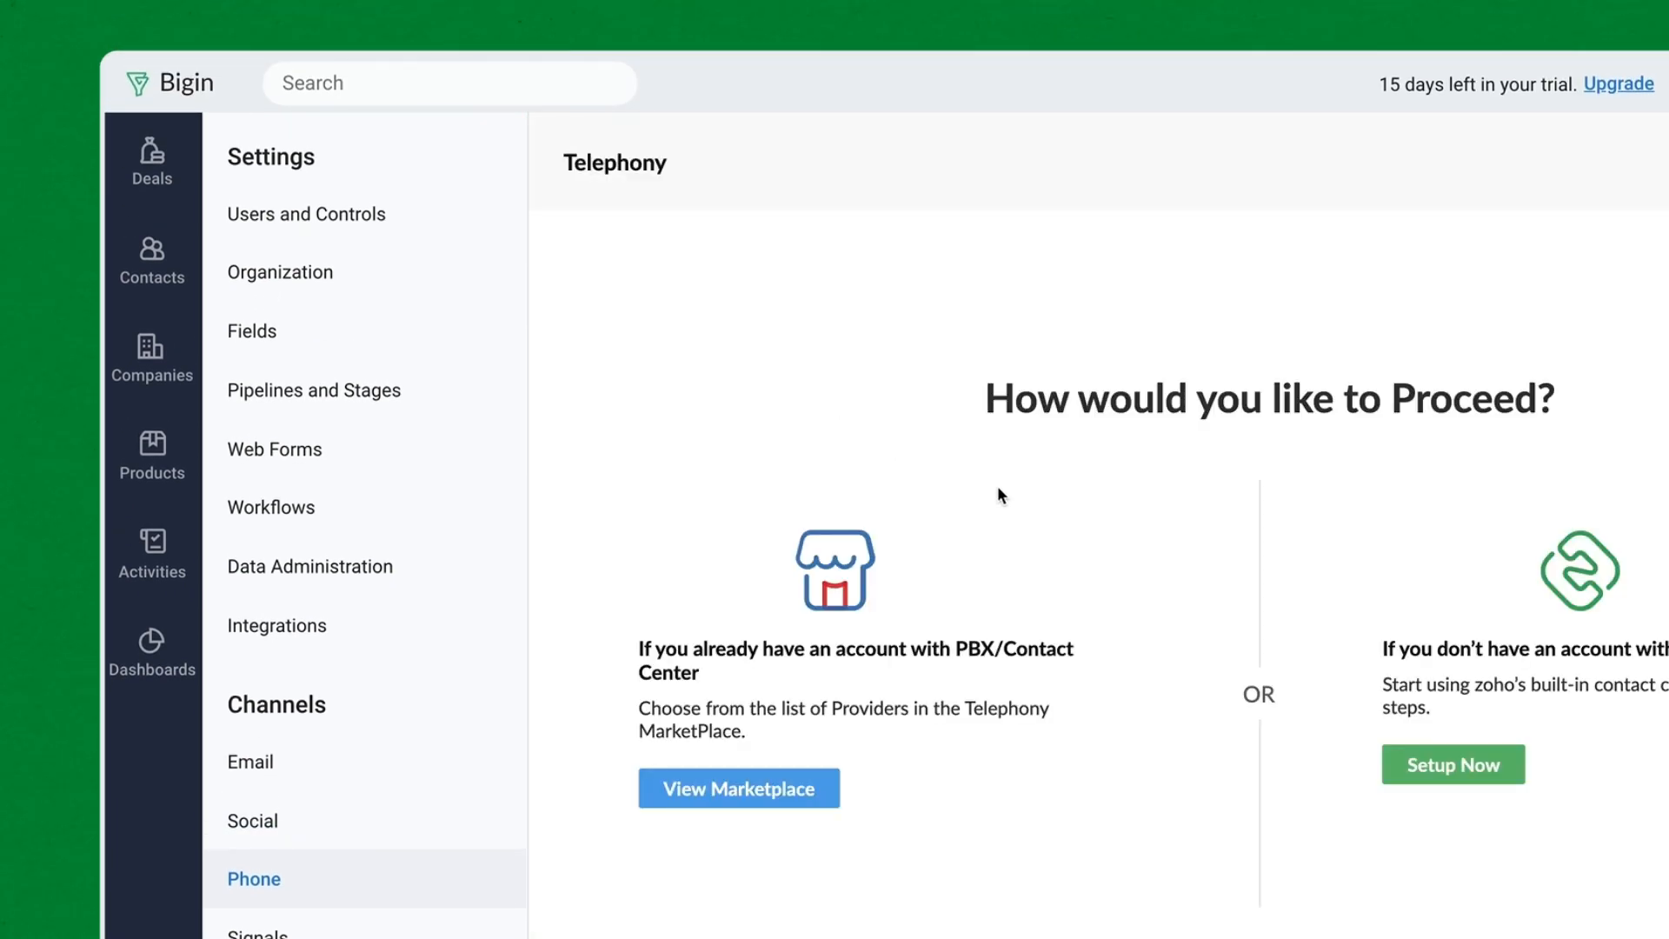
pyautogui.click(1454, 764)
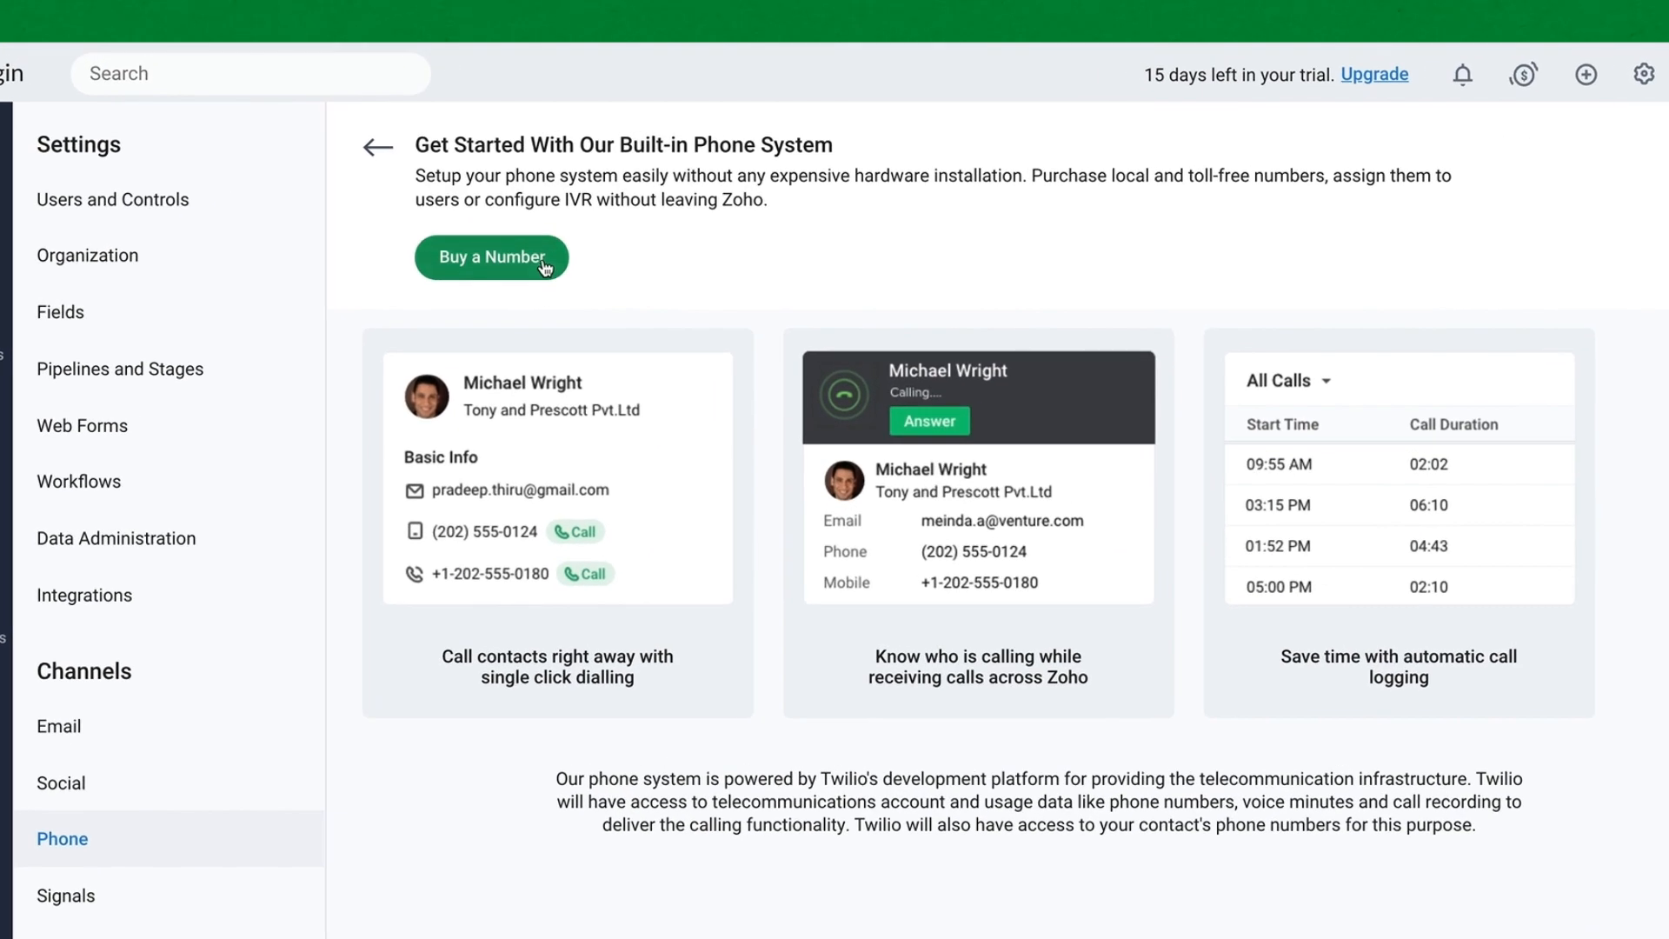
# - Buy a United States toll-free number from the available list and confirm the purchase
pyautogui.click(542, 261)
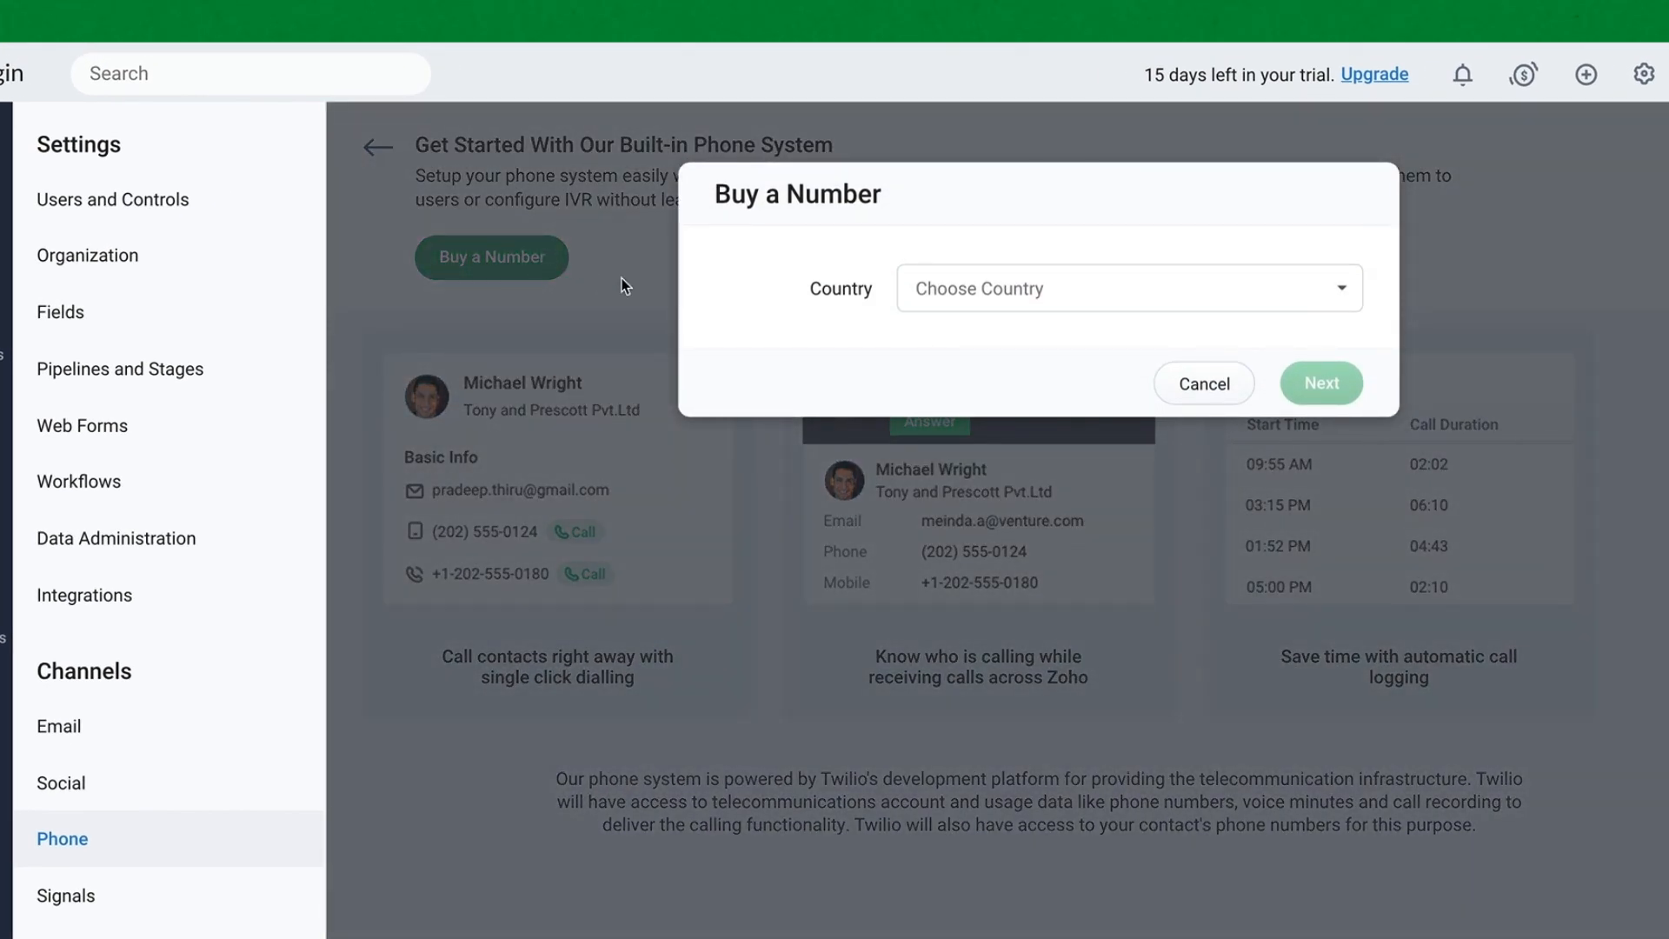
pyautogui.click(1331, 301)
pyautogui.write('united')
pyautogui.click(1134, 436)
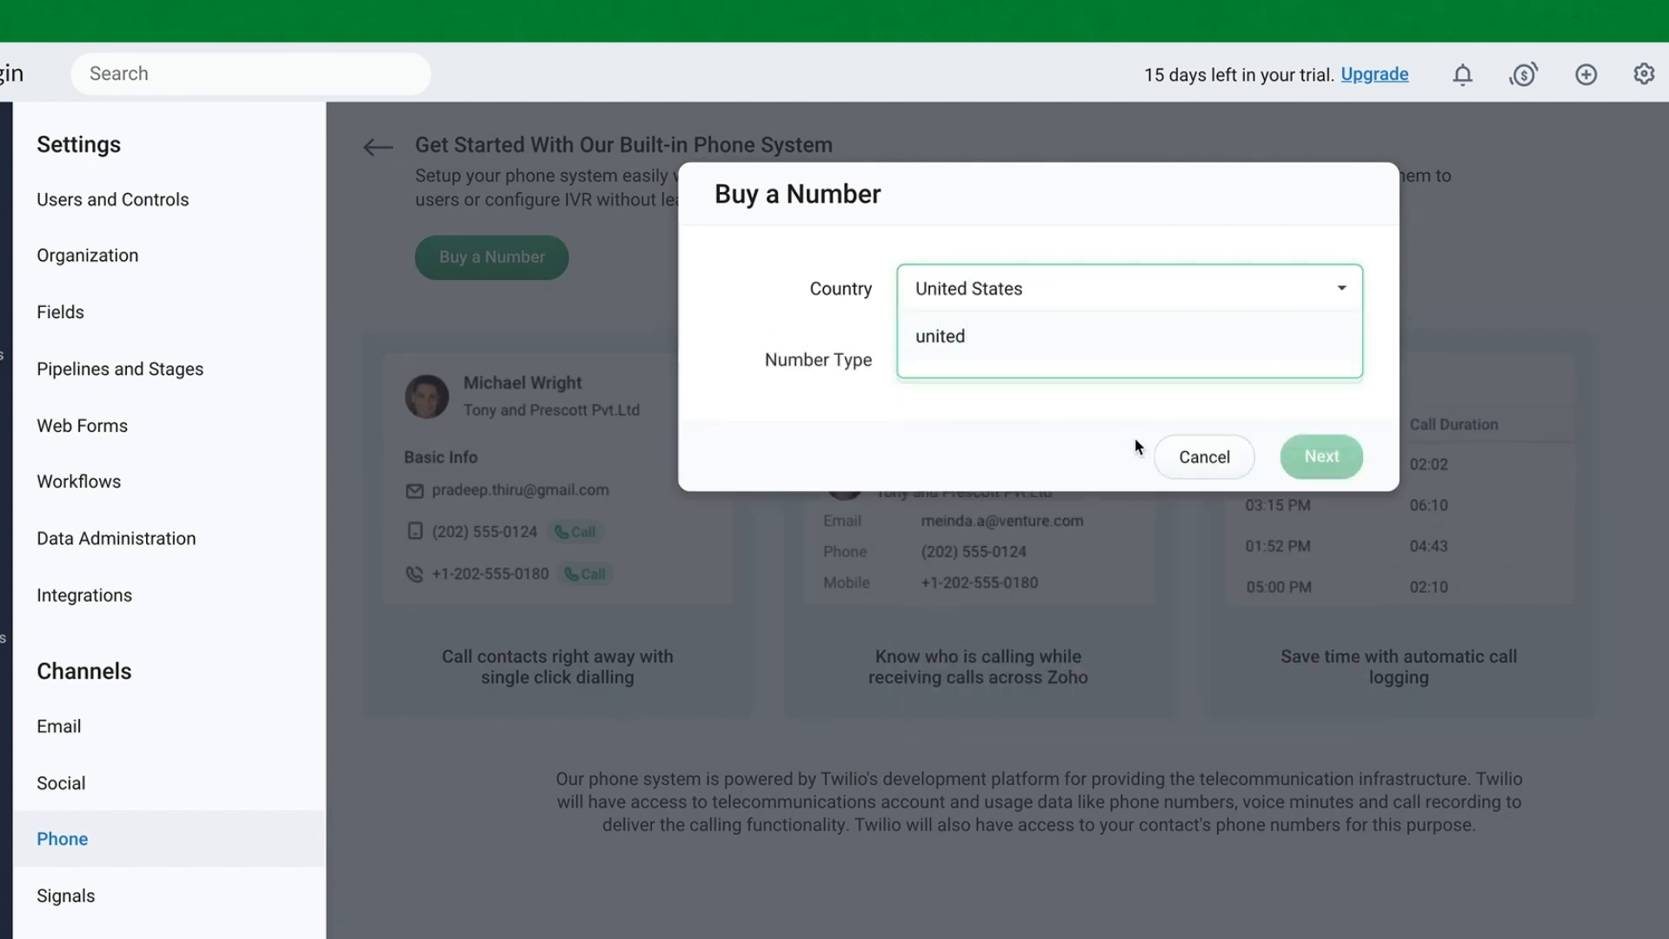
pyautogui.click(1157, 373)
pyautogui.click(1084, 477)
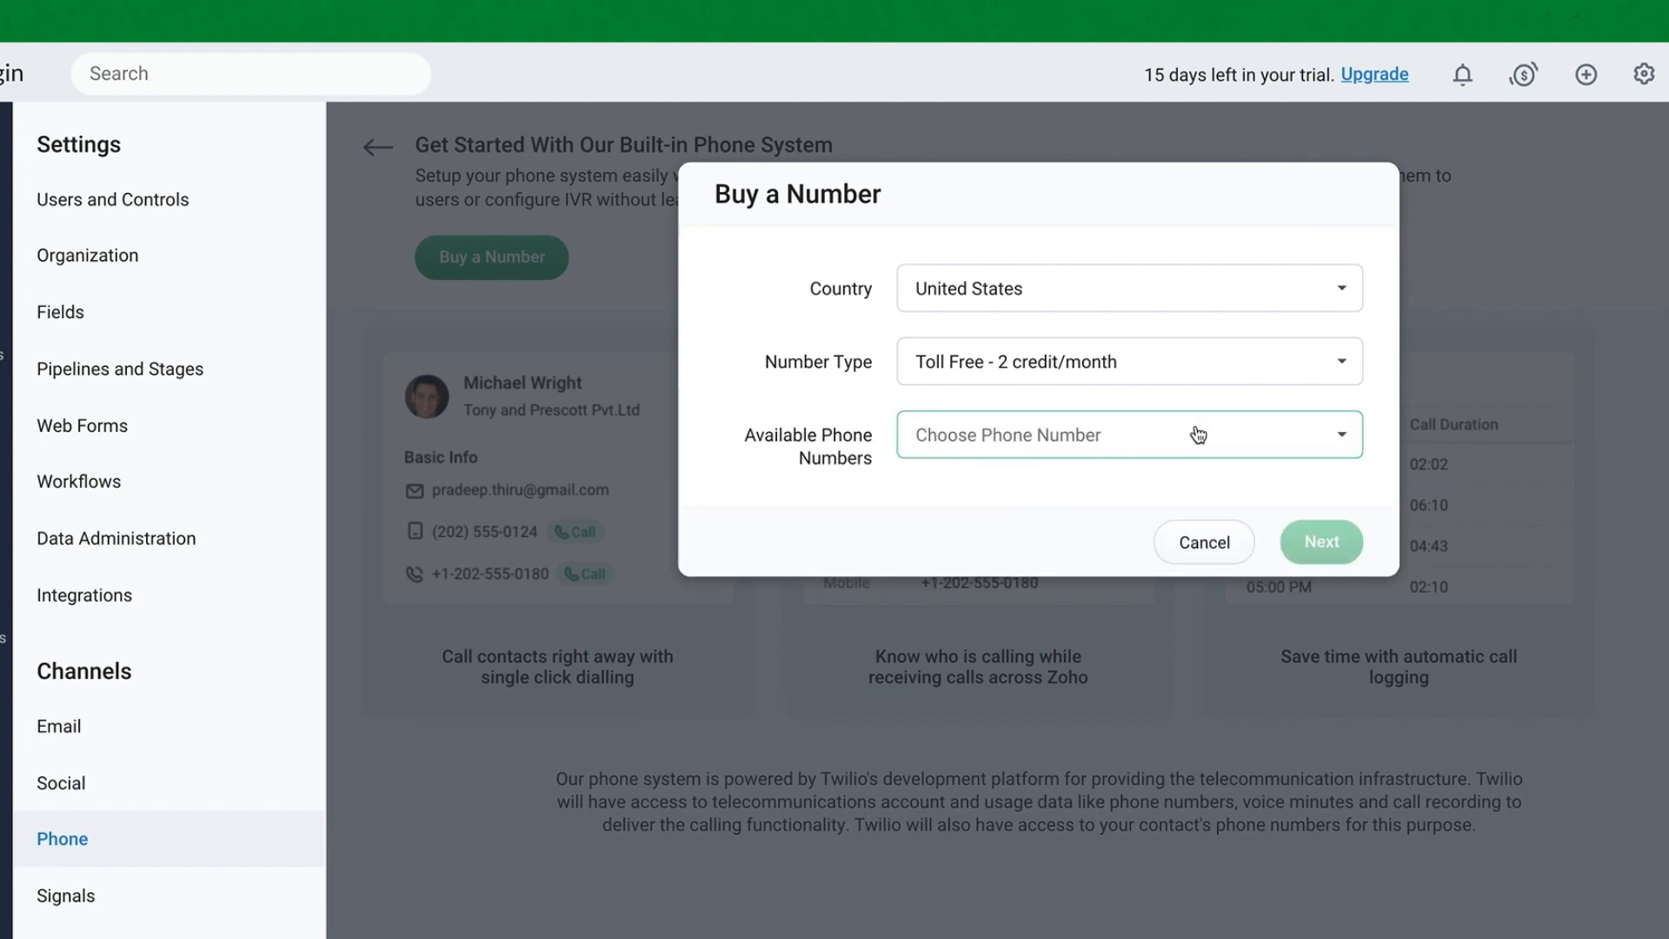
pyautogui.click(1199, 435)
pyautogui.click(1028, 694)
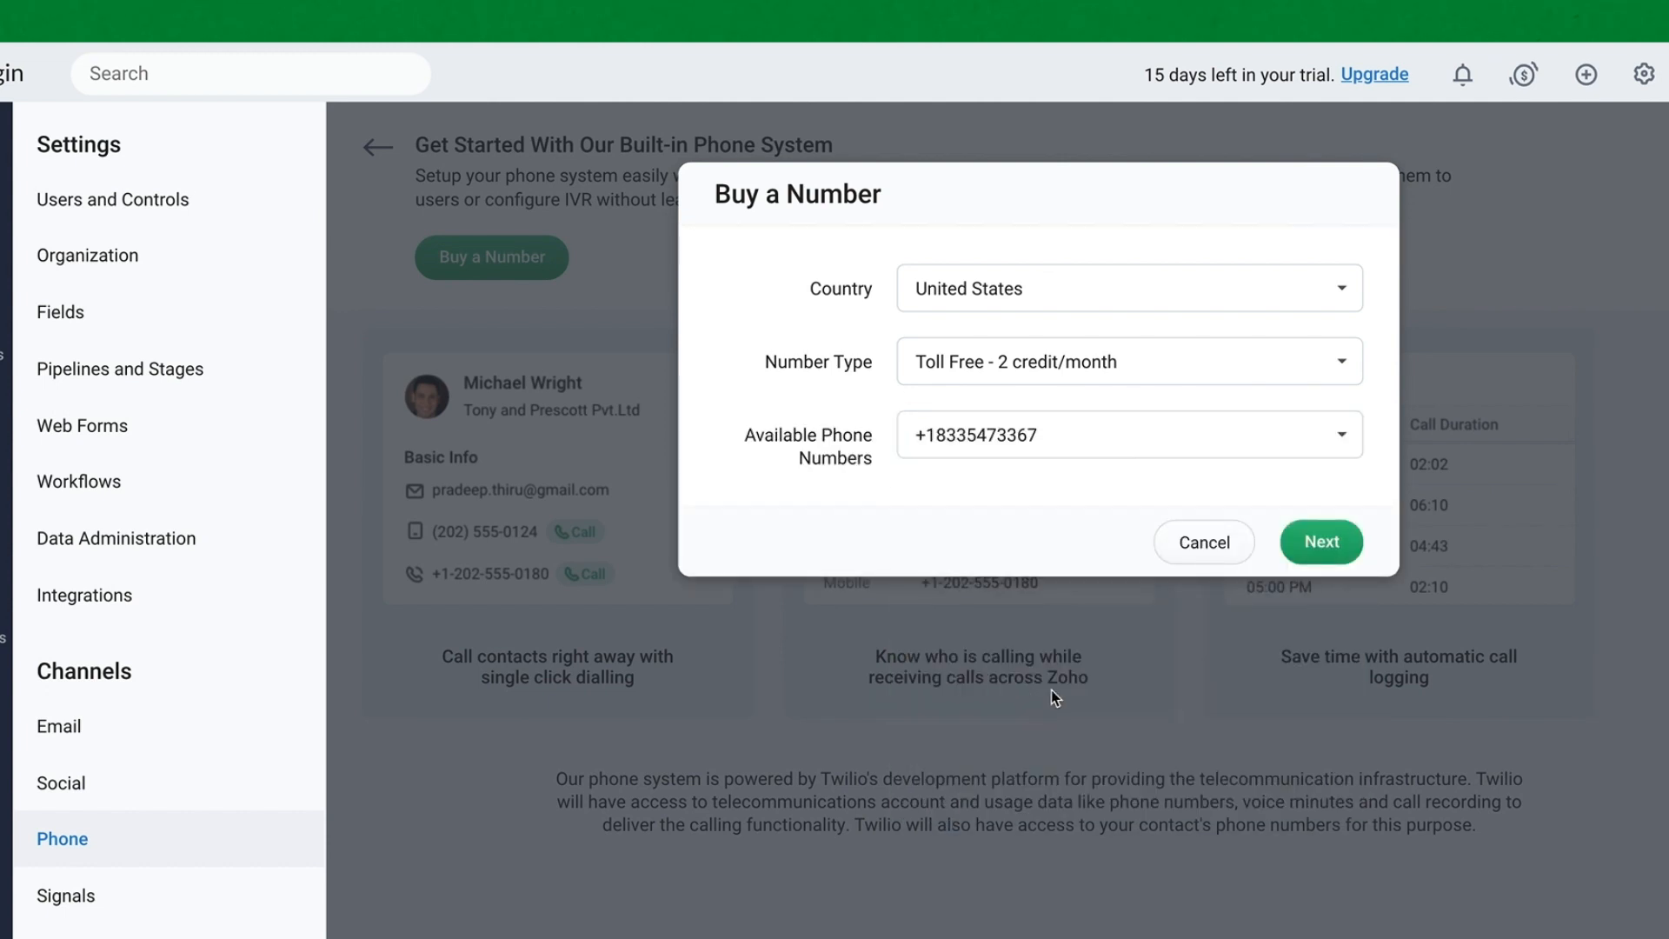
pyautogui.click(1321, 541)
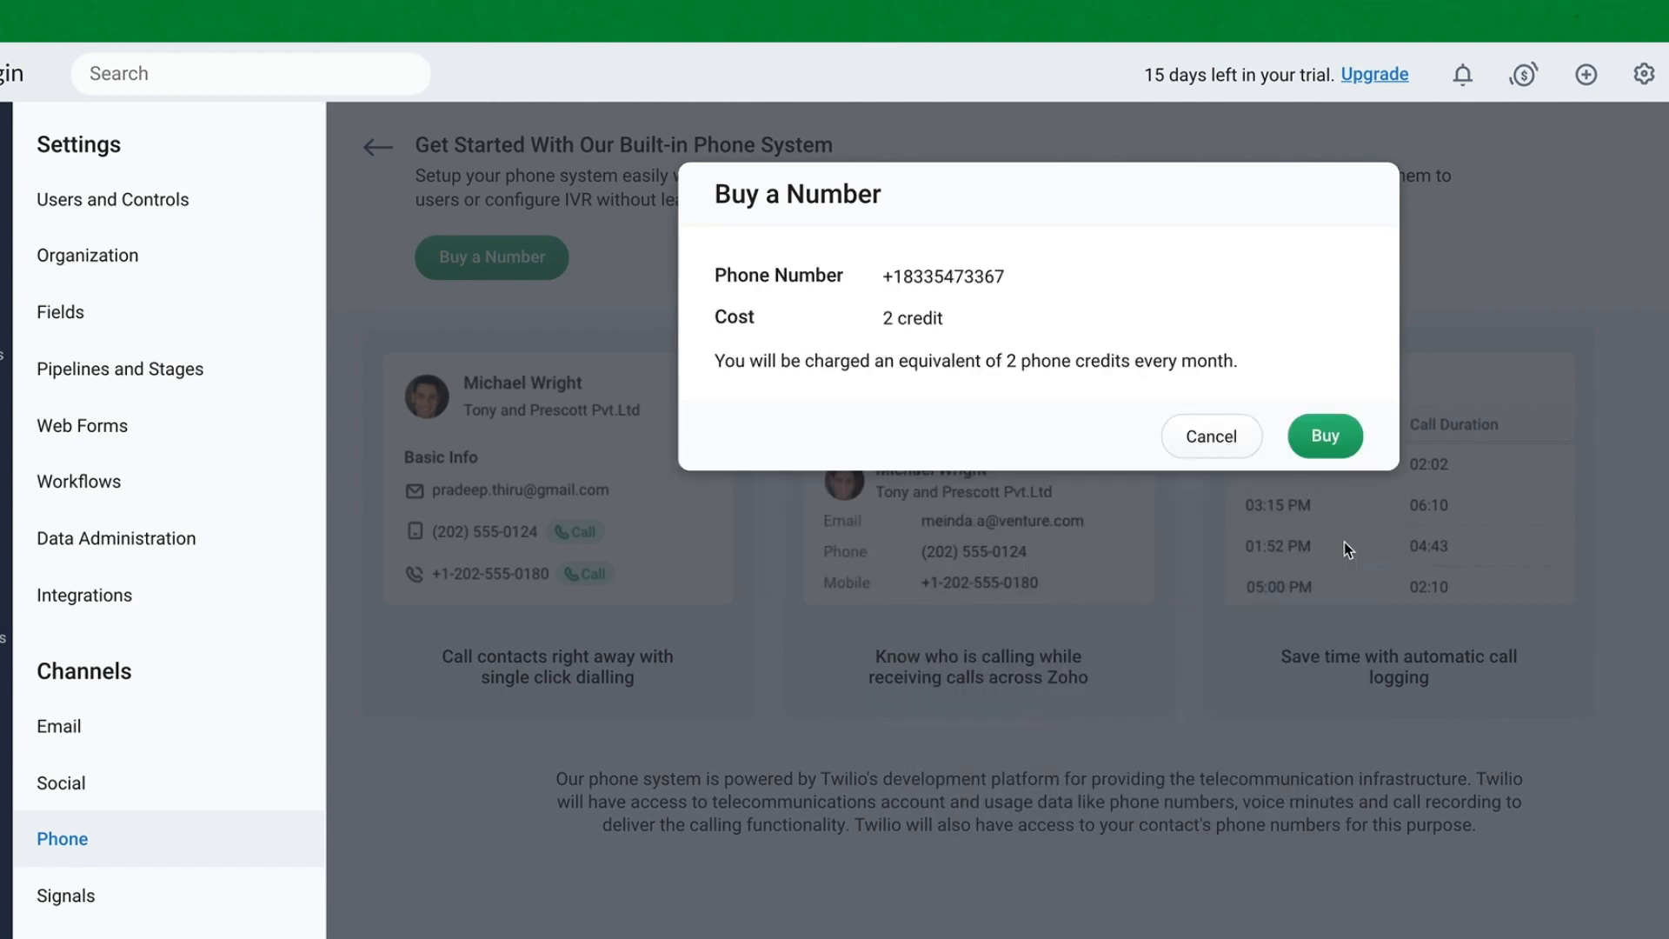
pyautogui.click(1337, 447)
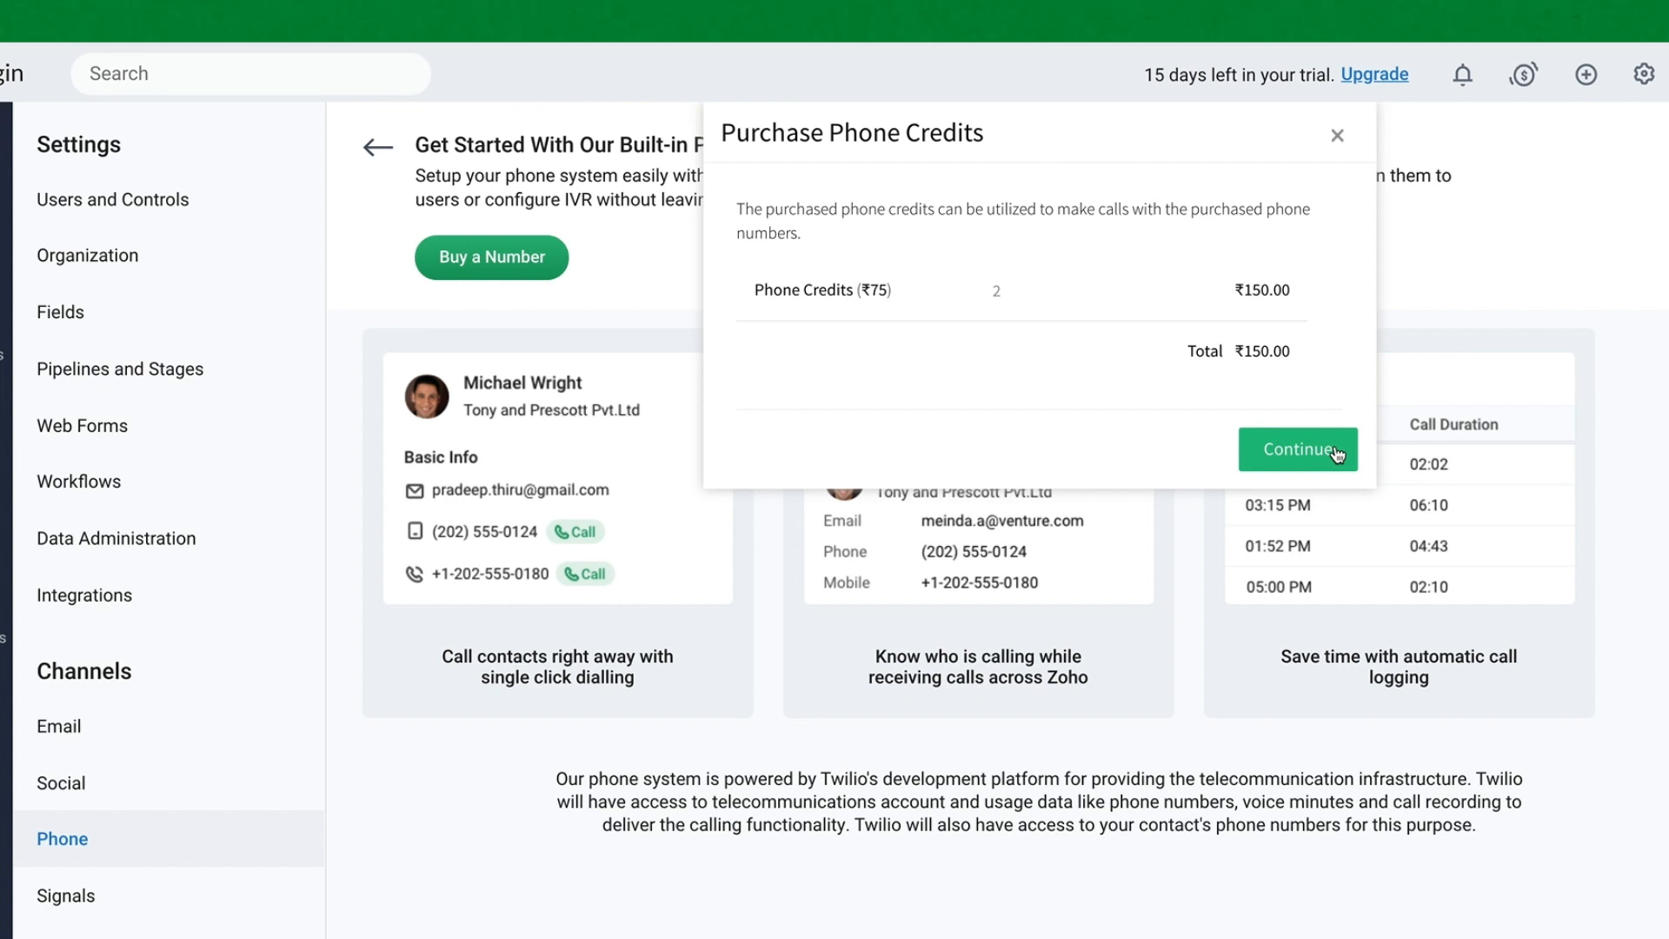
# - Continue the phone-credit purchase on to billing details
pyautogui.click(1336, 453)
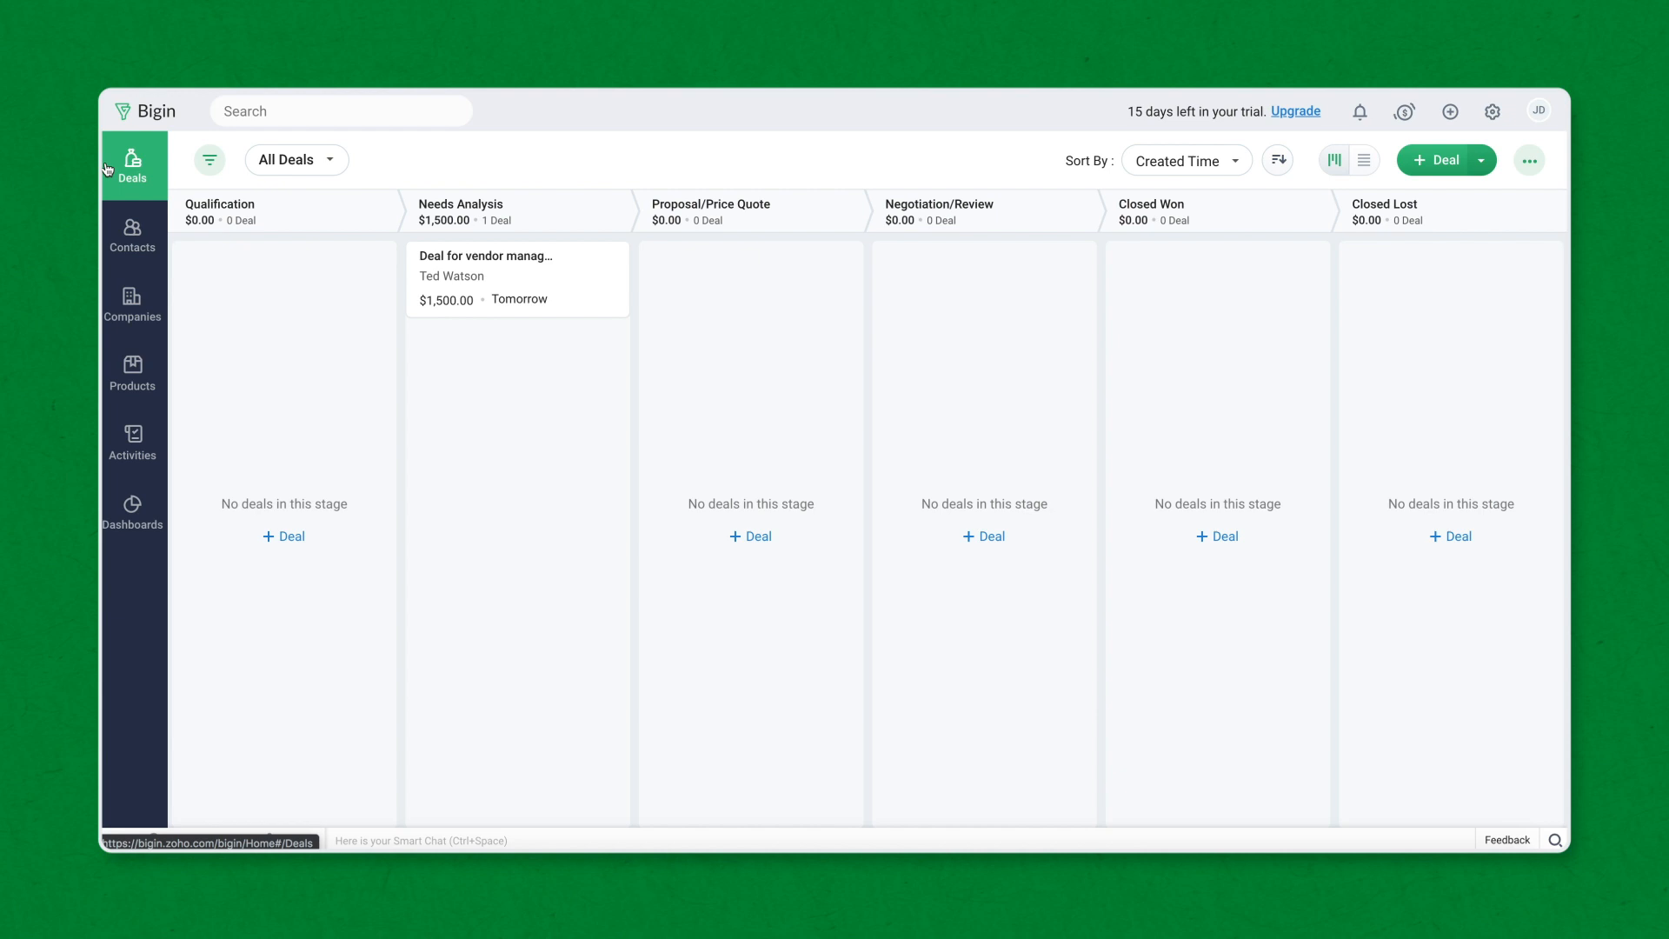
# - Start a contact import from the Contacts list and upload Zylker Data.csv
pyautogui.click(133, 233)
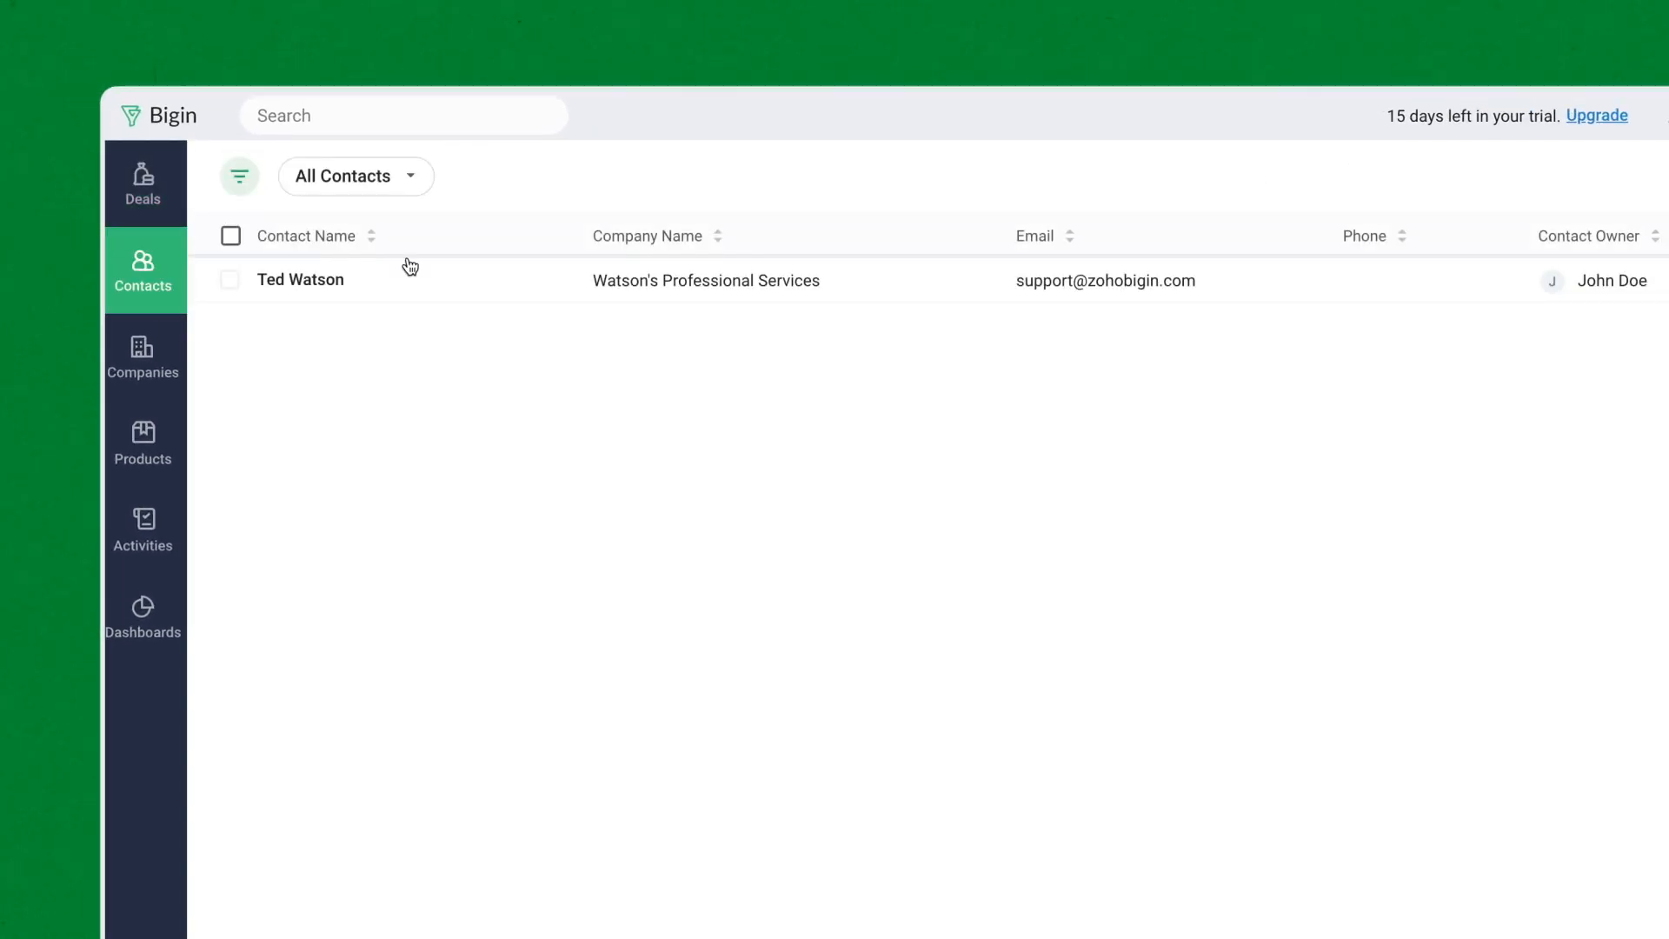
pyautogui.click(1449, 180)
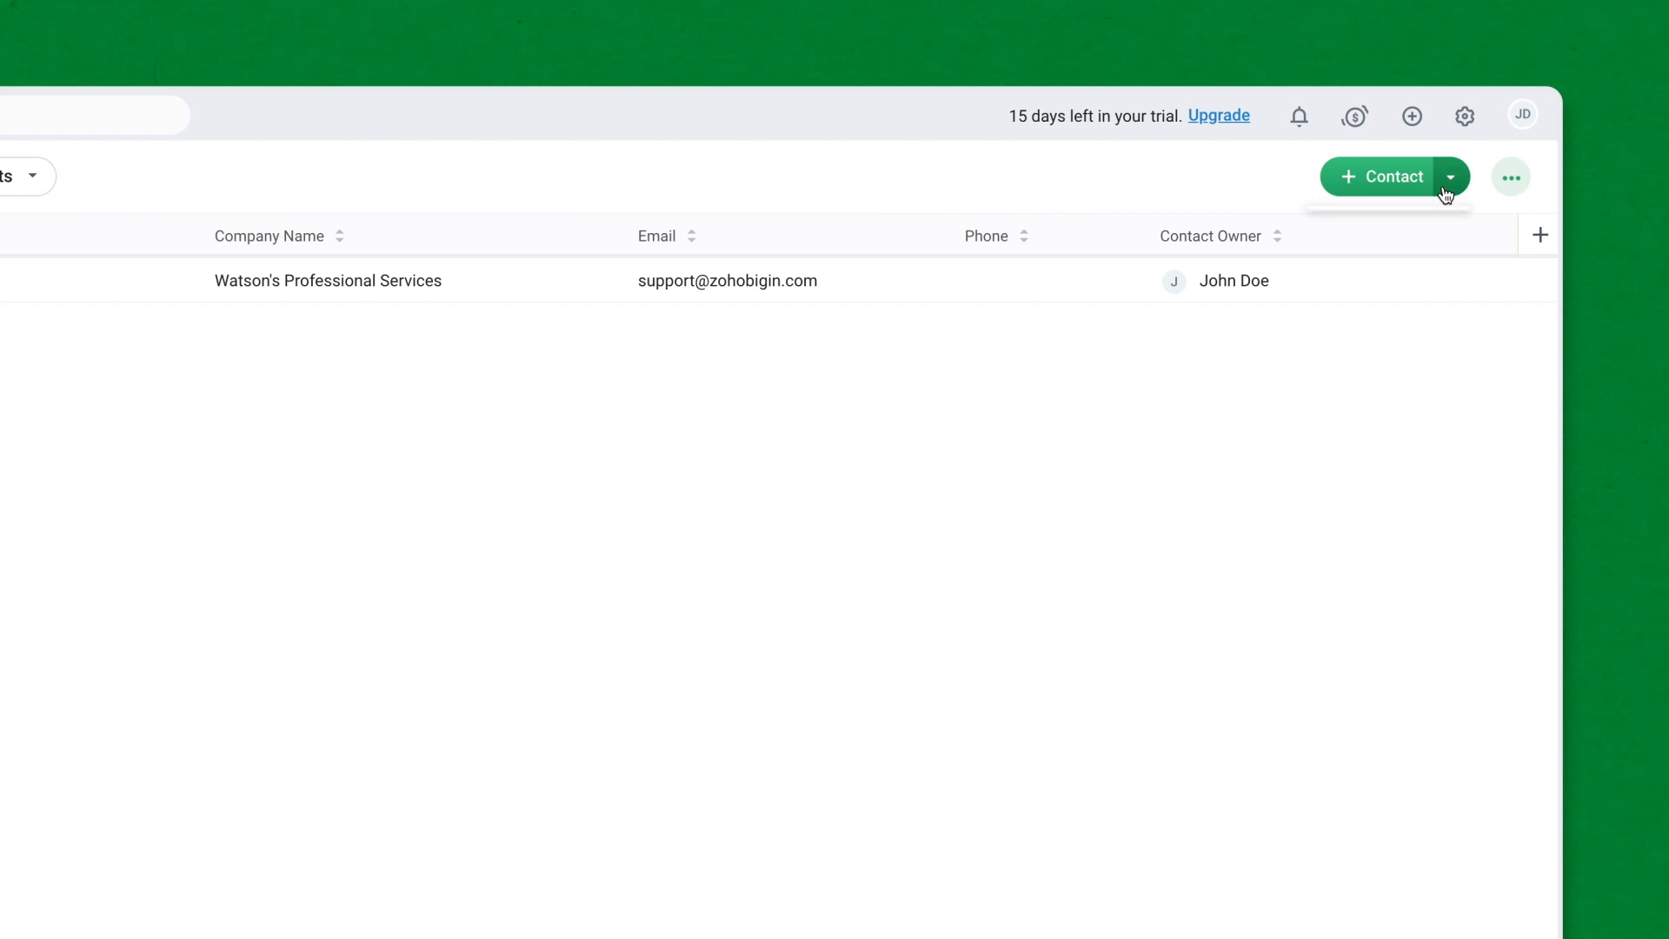
pyautogui.click(1447, 234)
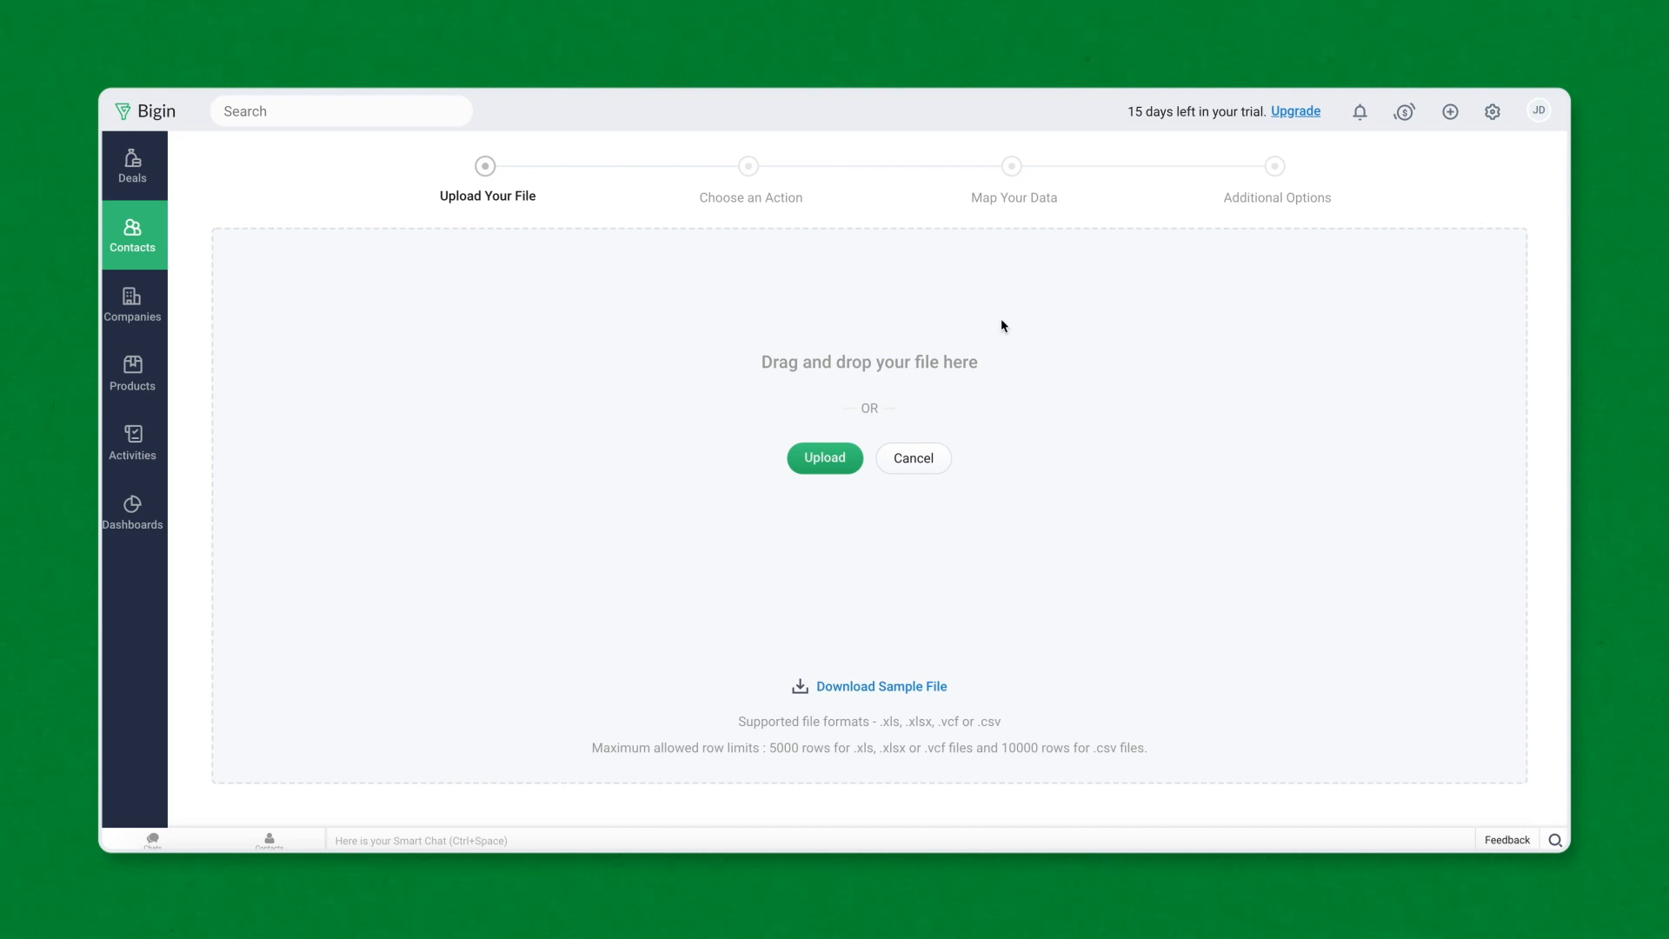
pyautogui.click(835, 468)
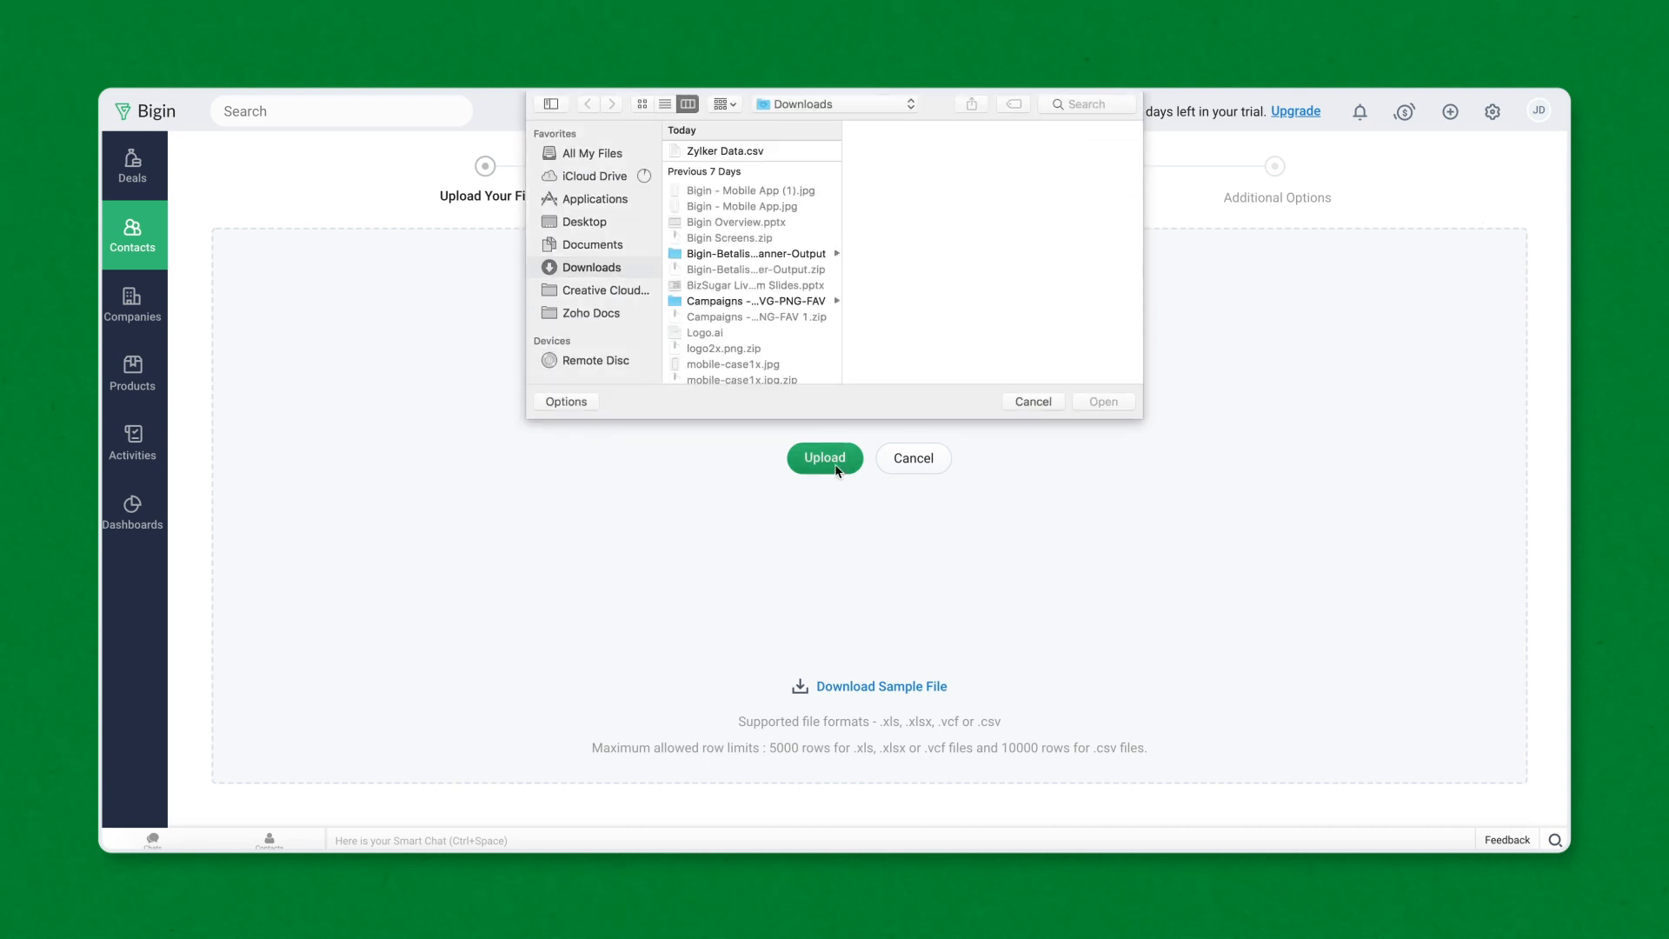
pyautogui.click(759, 154)
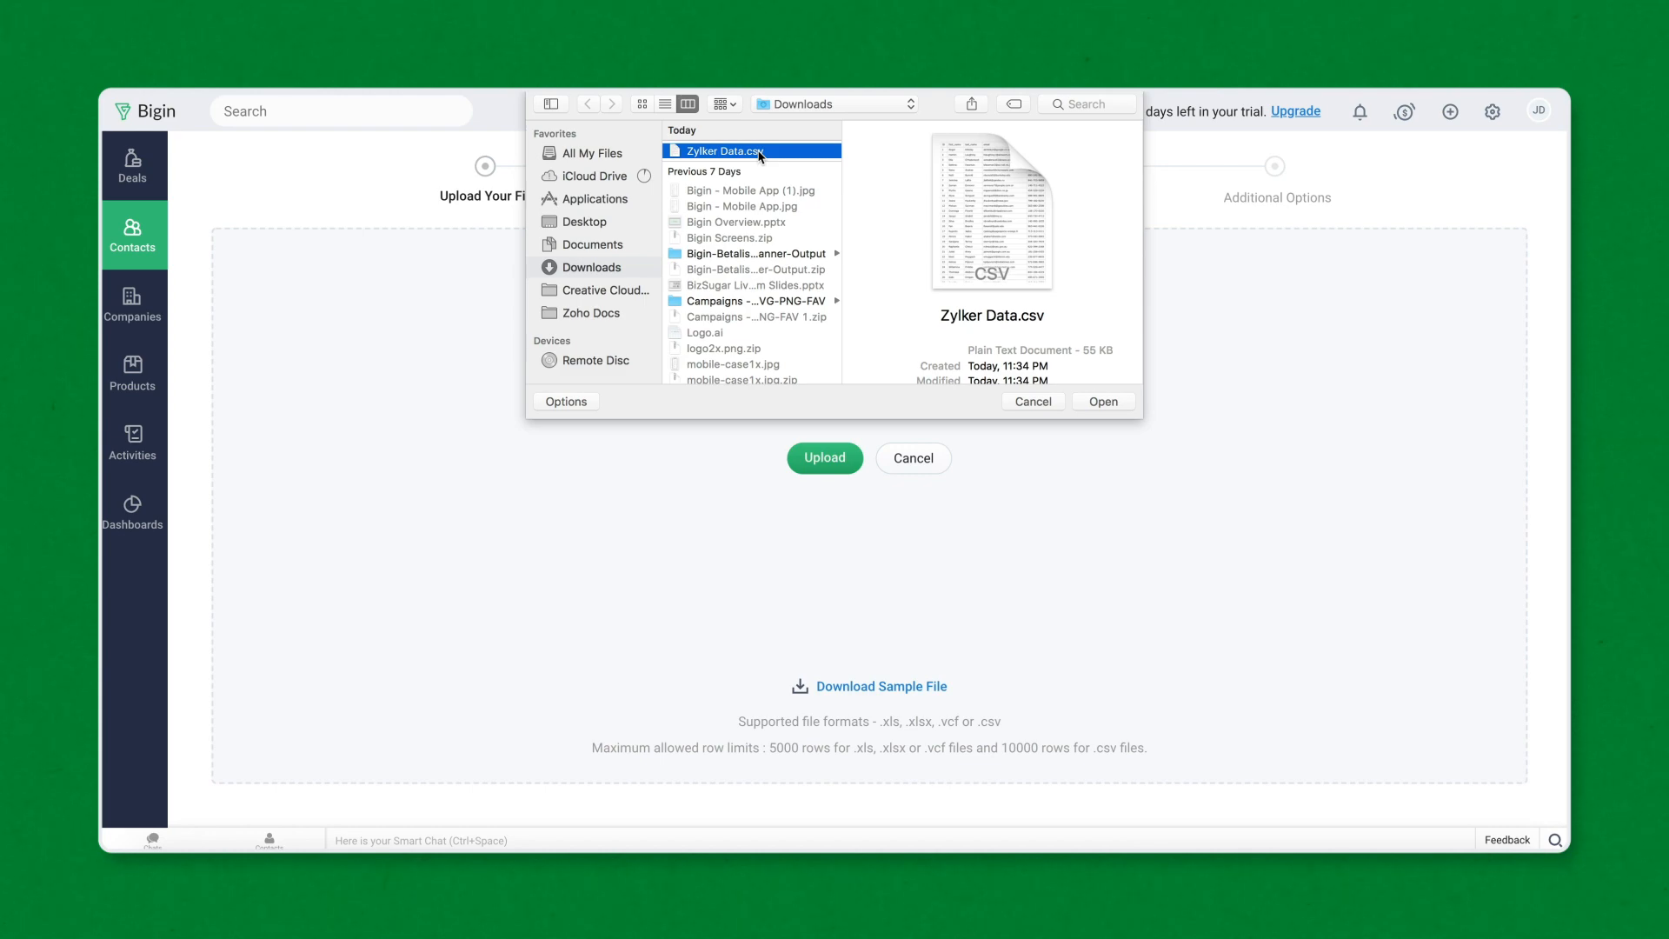
pyautogui.click(1109, 398)
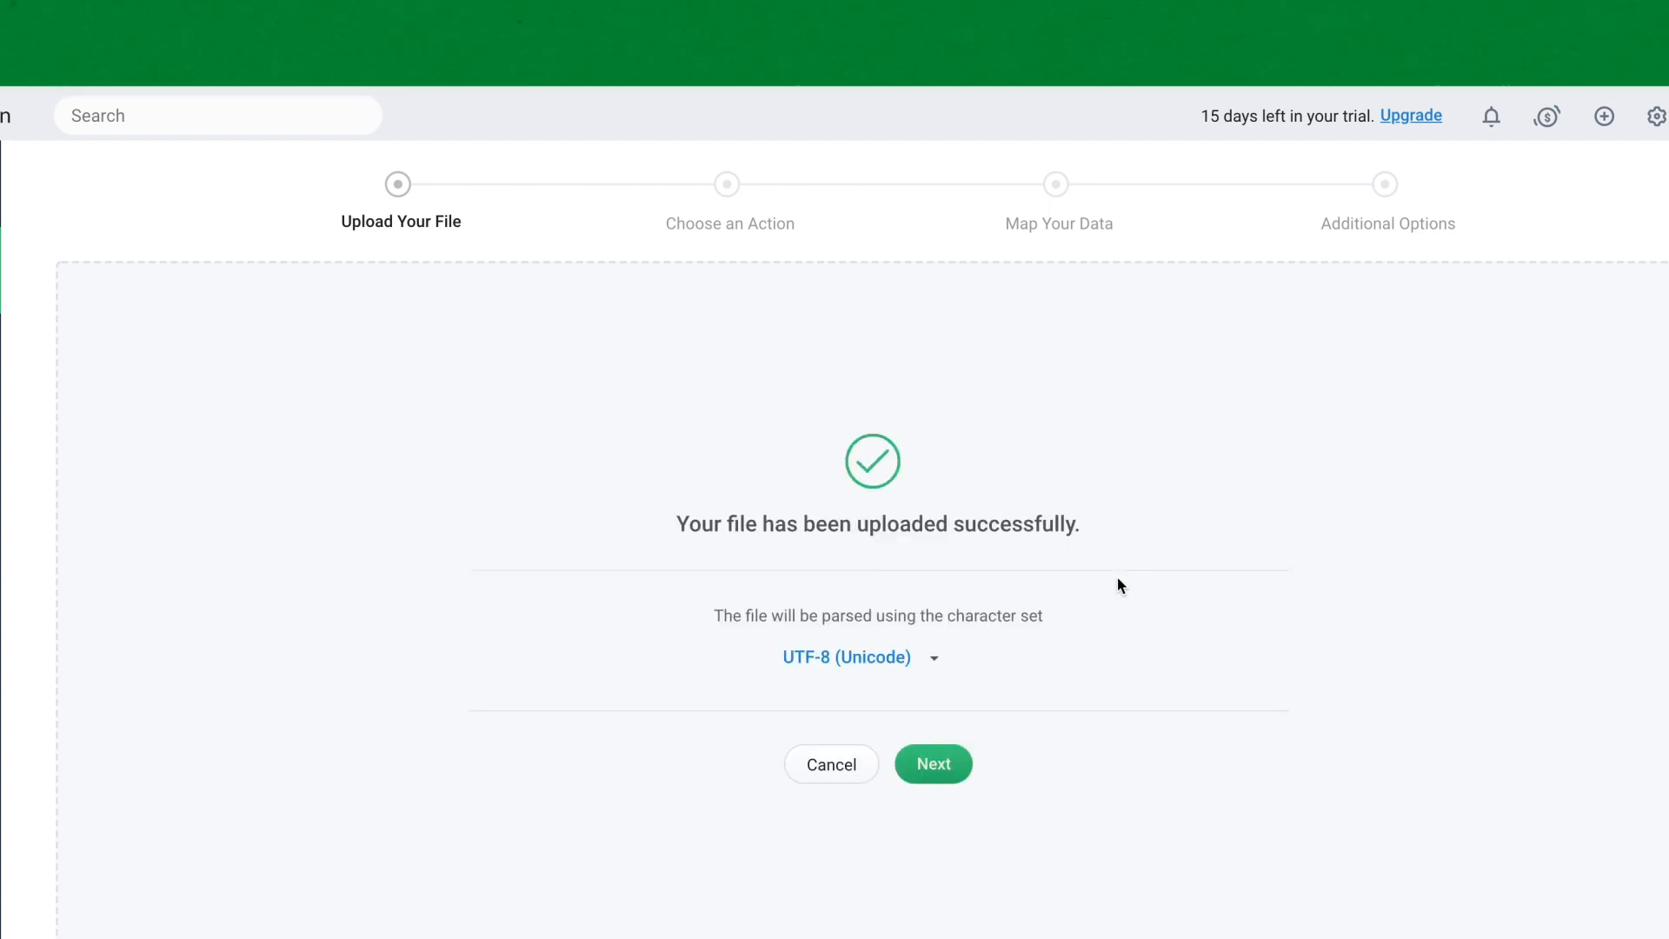
# - Import as new contacts, map the ID column to Customer ID, and reach Additional Options
pyautogui.click(934, 763)
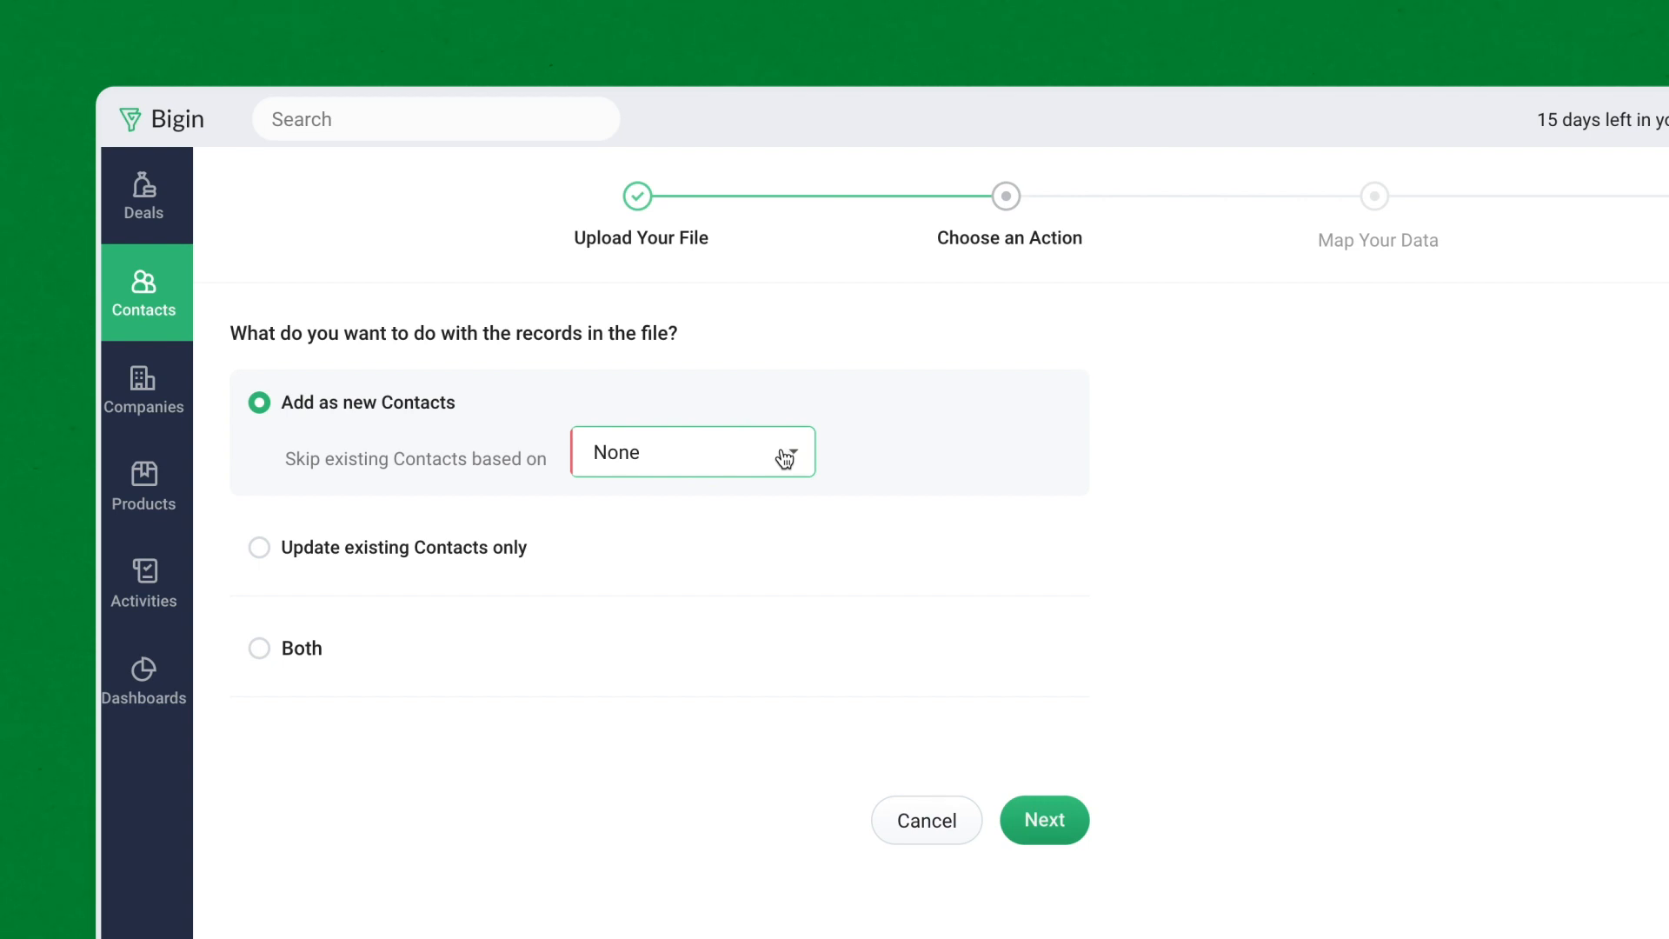
pyautogui.click(1044, 820)
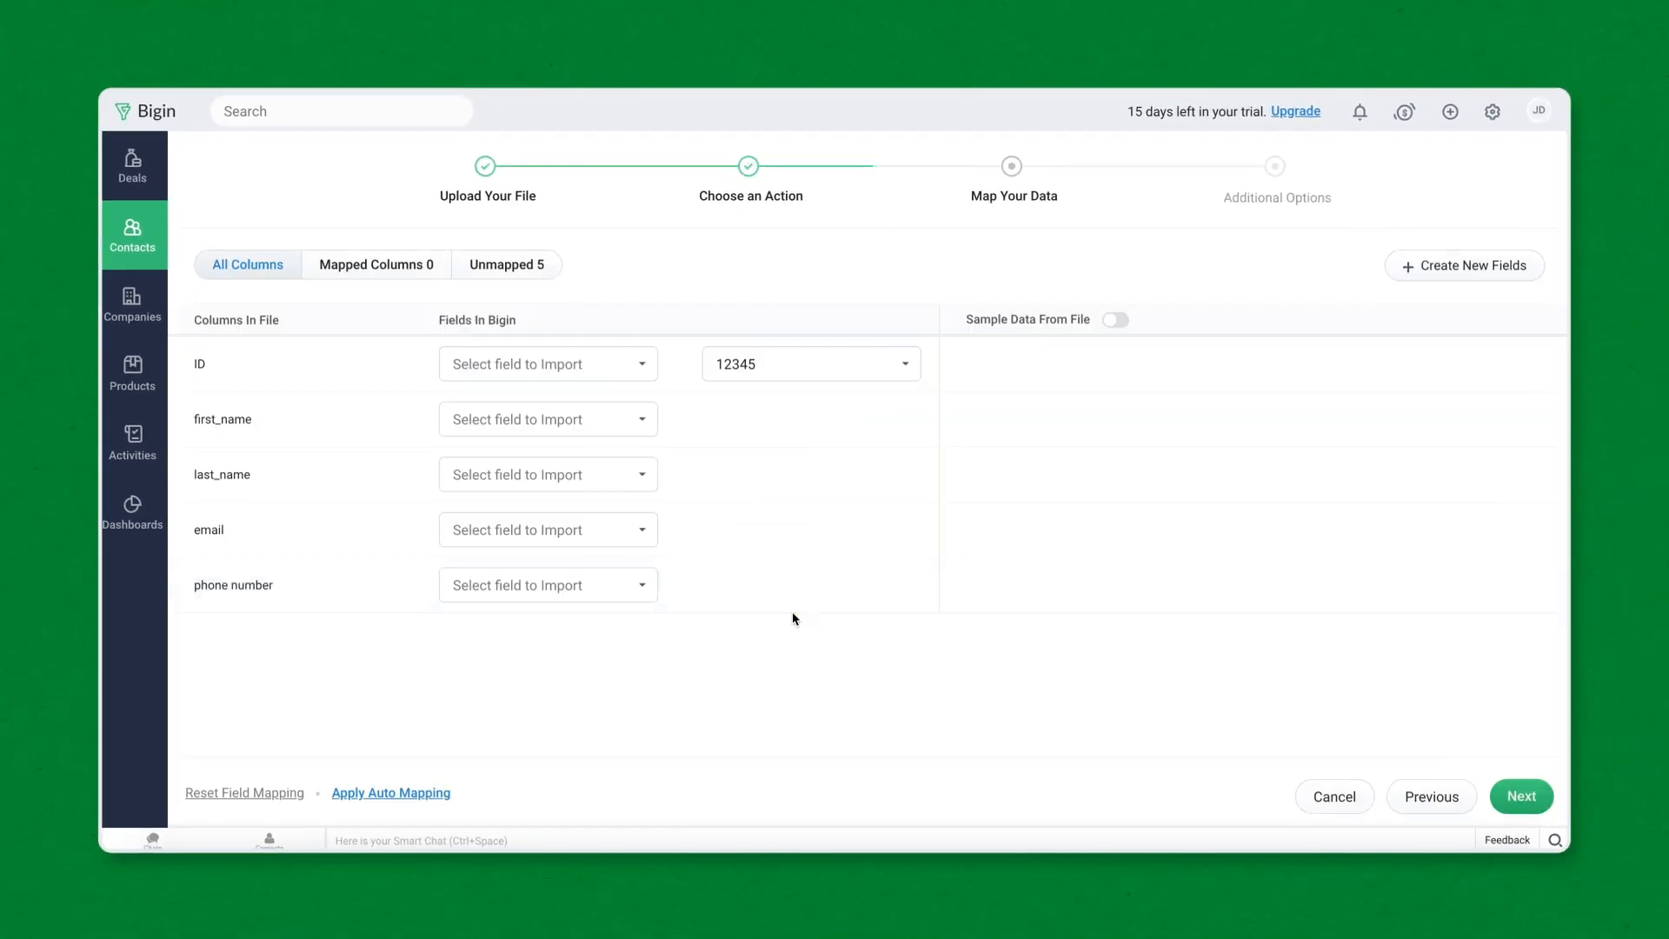
pyautogui.click(602, 372)
pyautogui.scroll(-10, 591, 600)
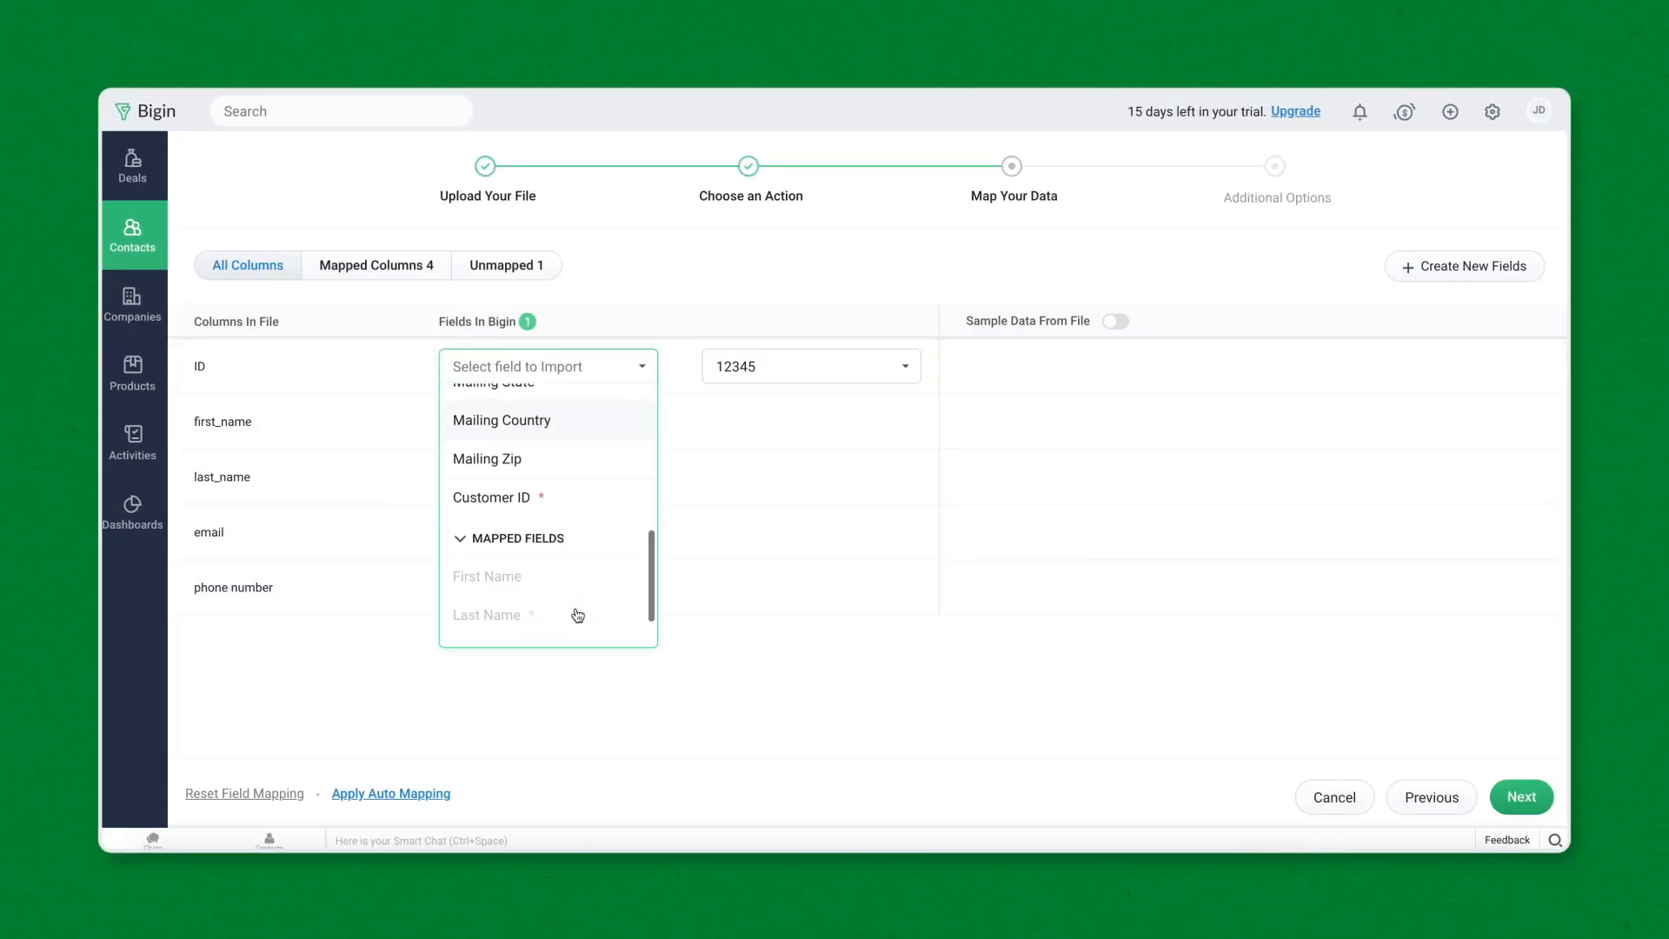
pyautogui.click(553, 494)
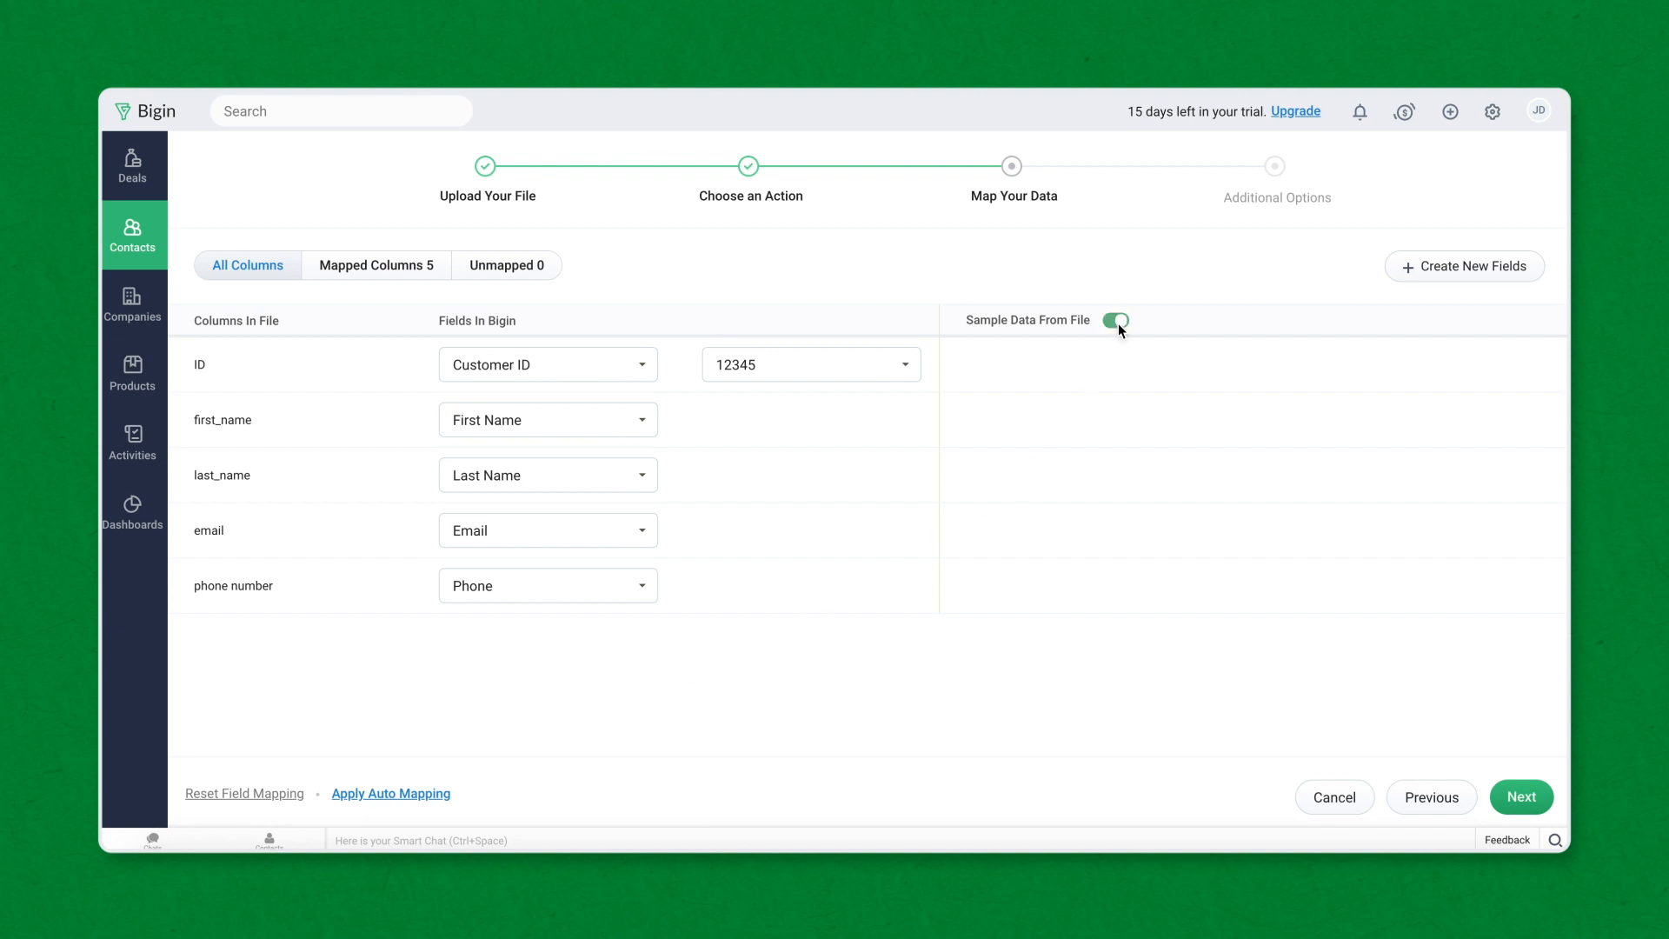
pyautogui.click(1516, 796)
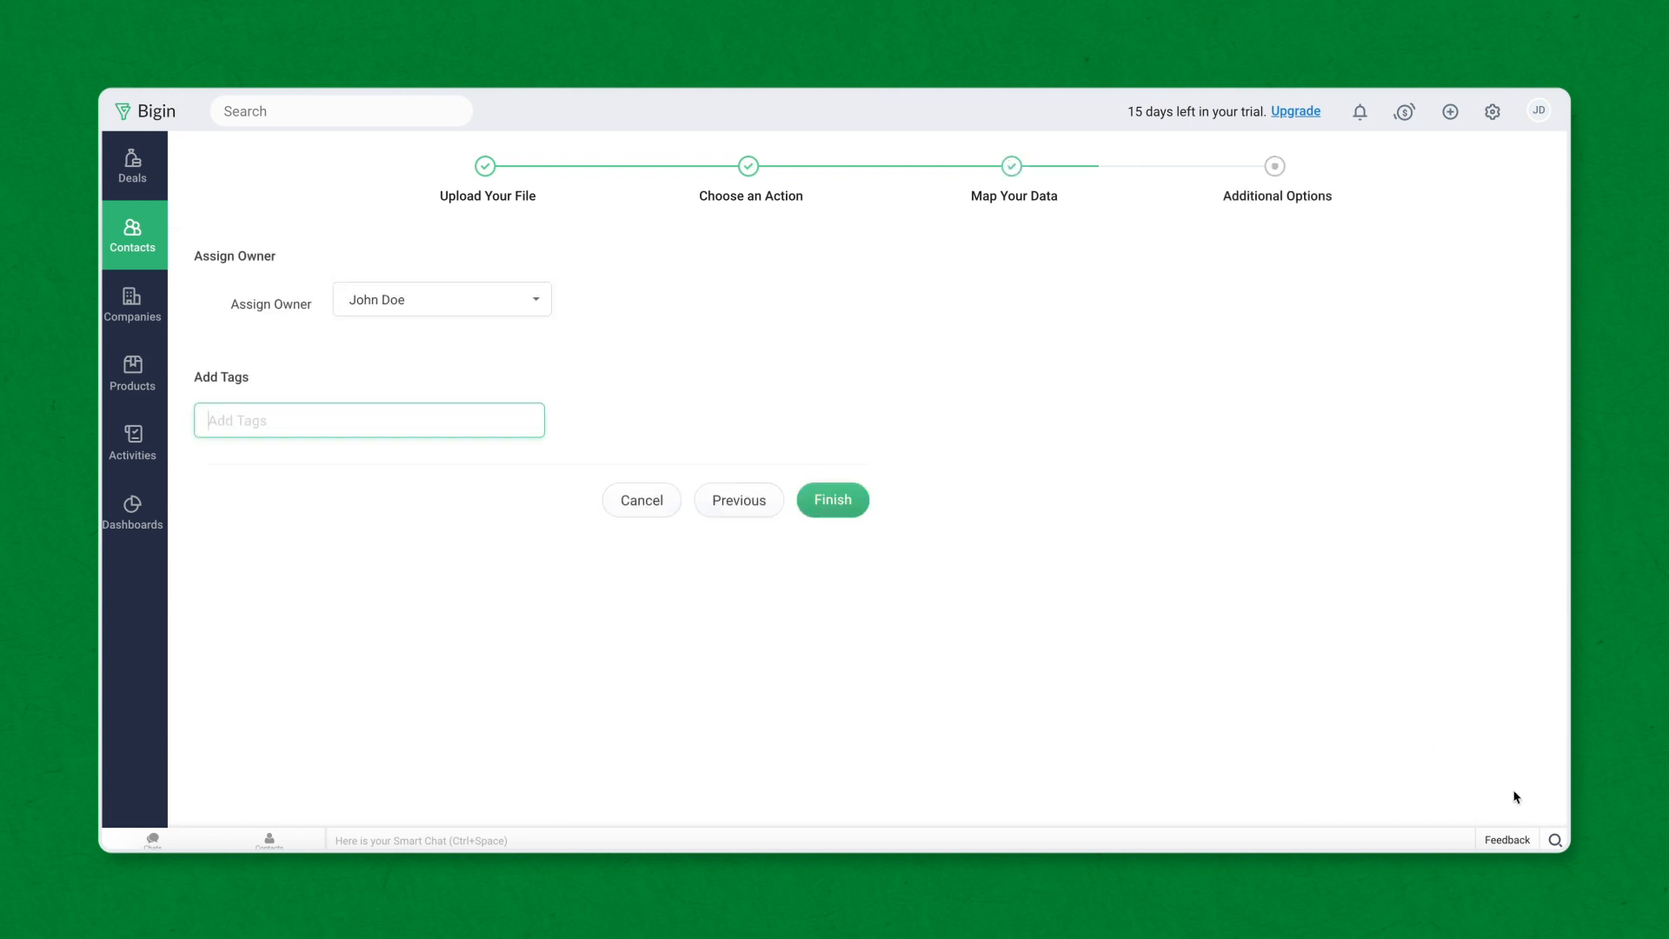
# - Tag the imported contacts 'New Service' and finish the import
pyautogui.click(432, 420)
pyautogui.write('New Service')
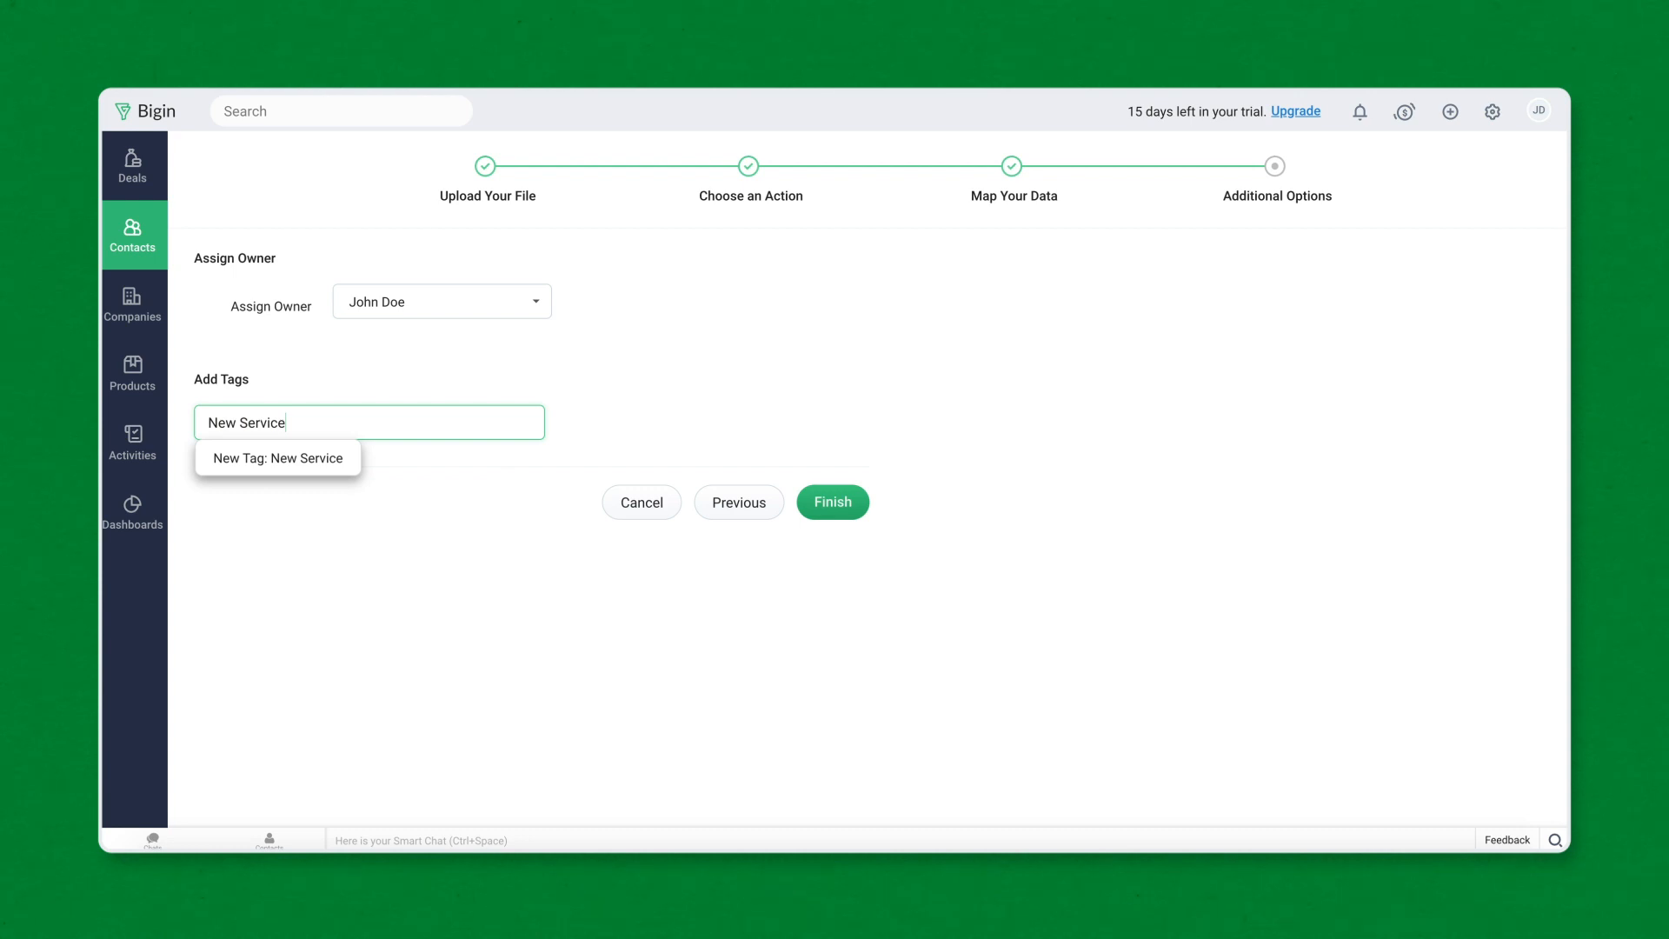
pyautogui.click(845, 506)
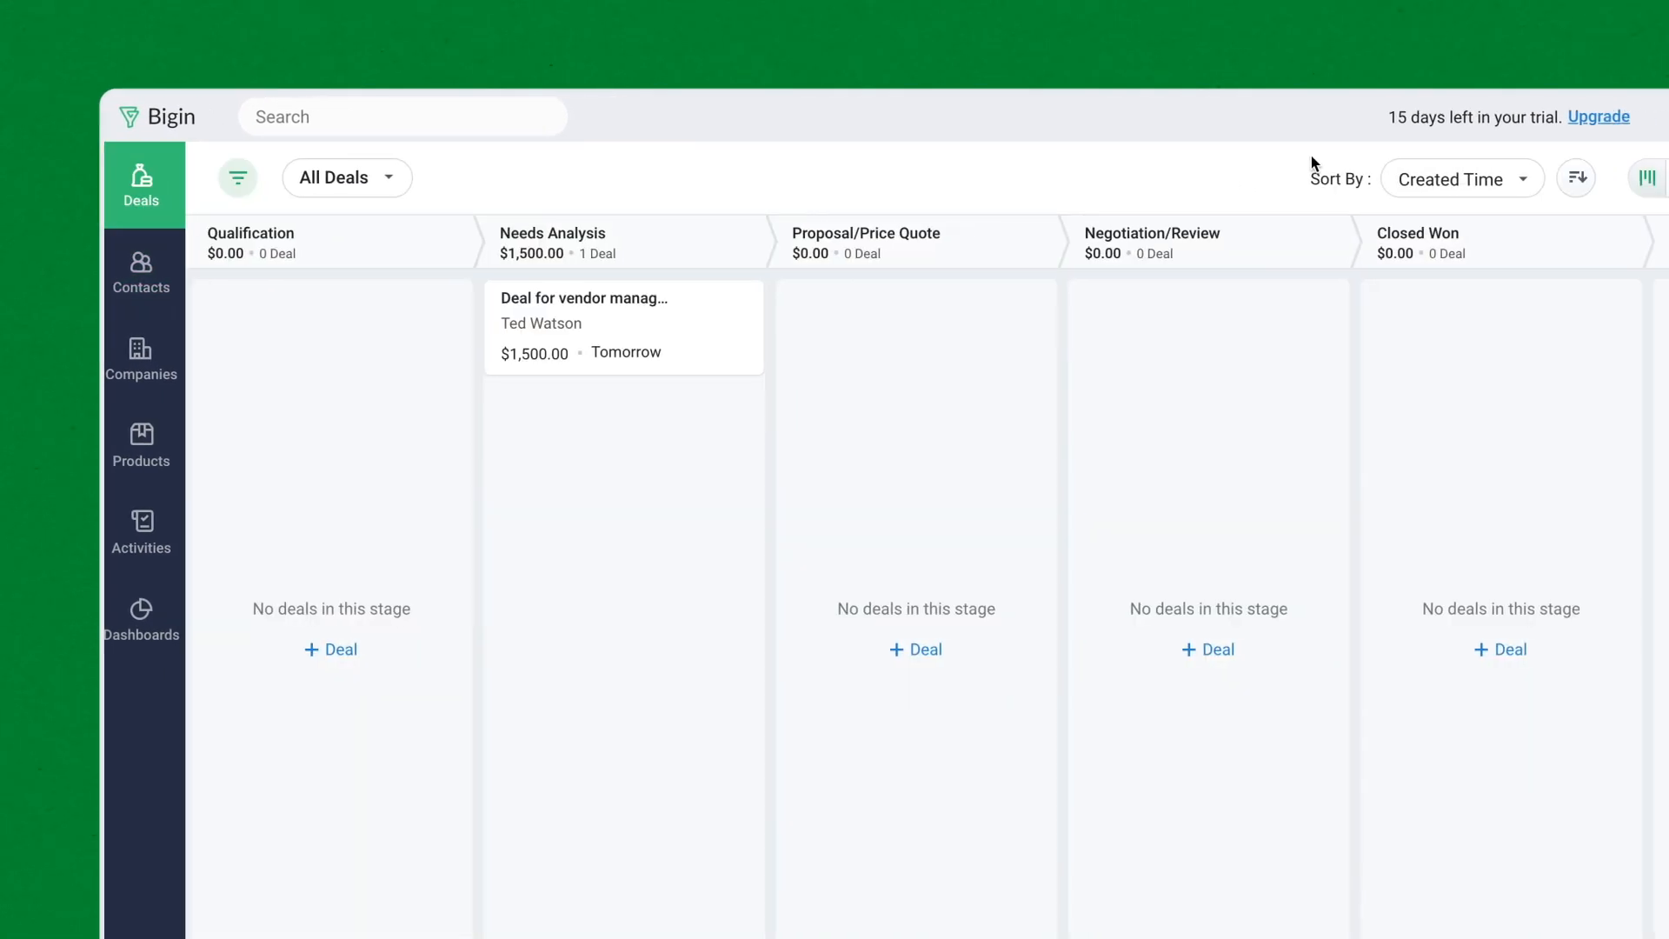
# - Start a new deal named 'Service Request' and link it to the matching contact
pyautogui.click(1358, 177)
pyautogui.click(1144, 301)
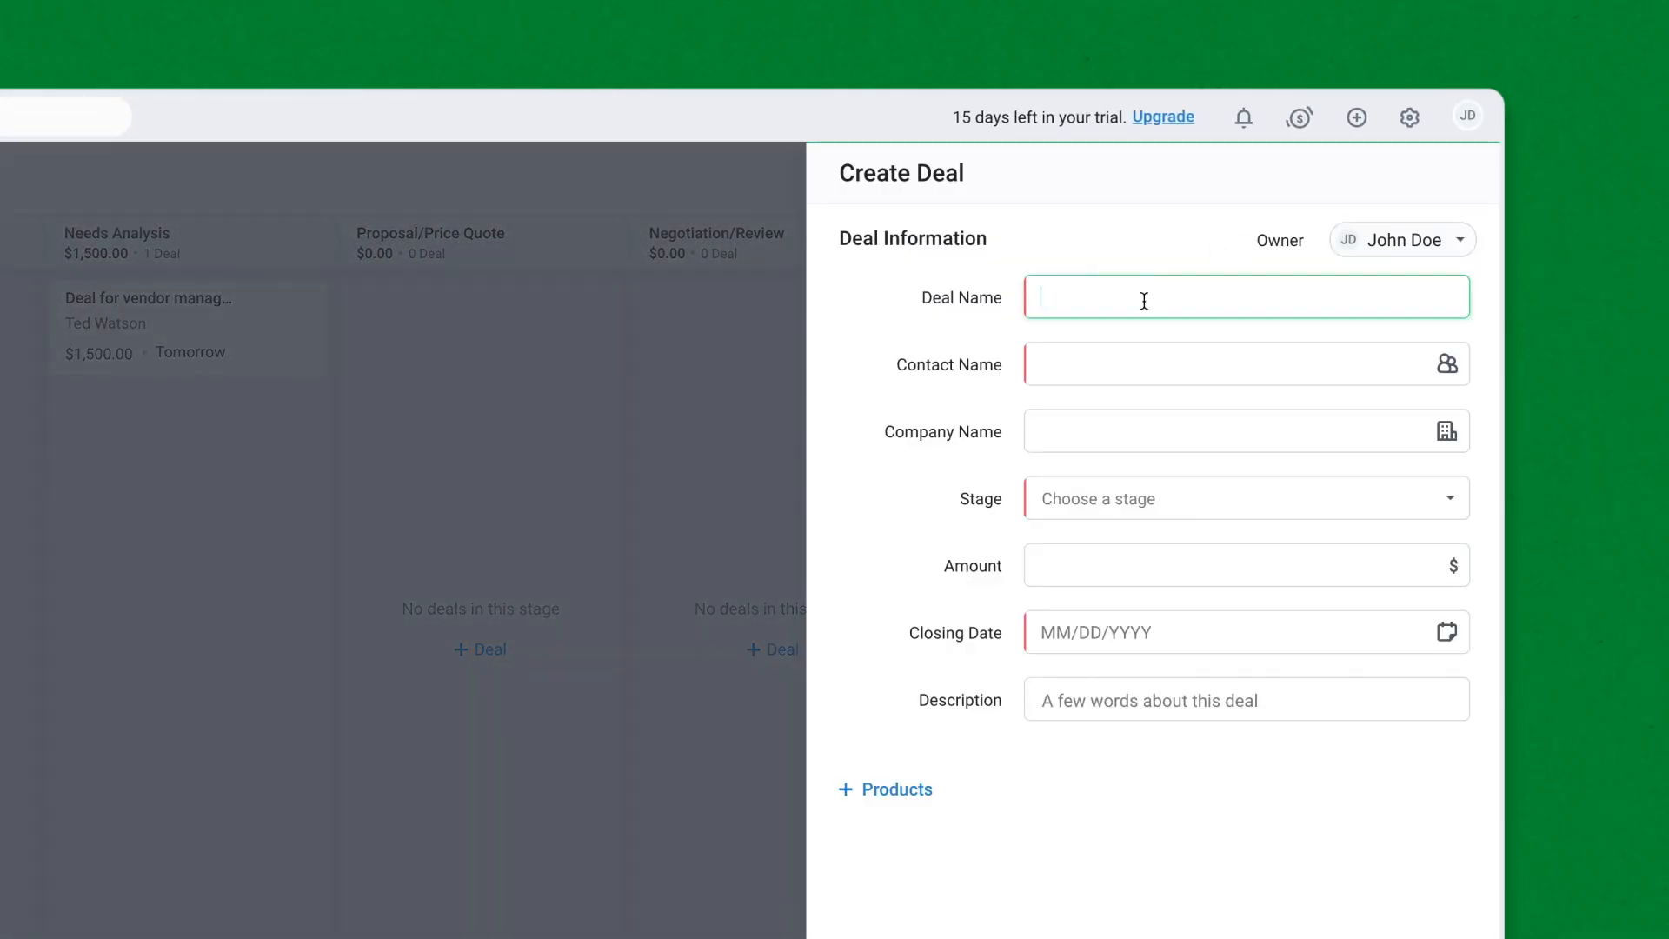
pyautogui.write('Service Request')
pyautogui.click(1144, 367)
pyautogui.write('Andy')
pyautogui.click(1197, 458)
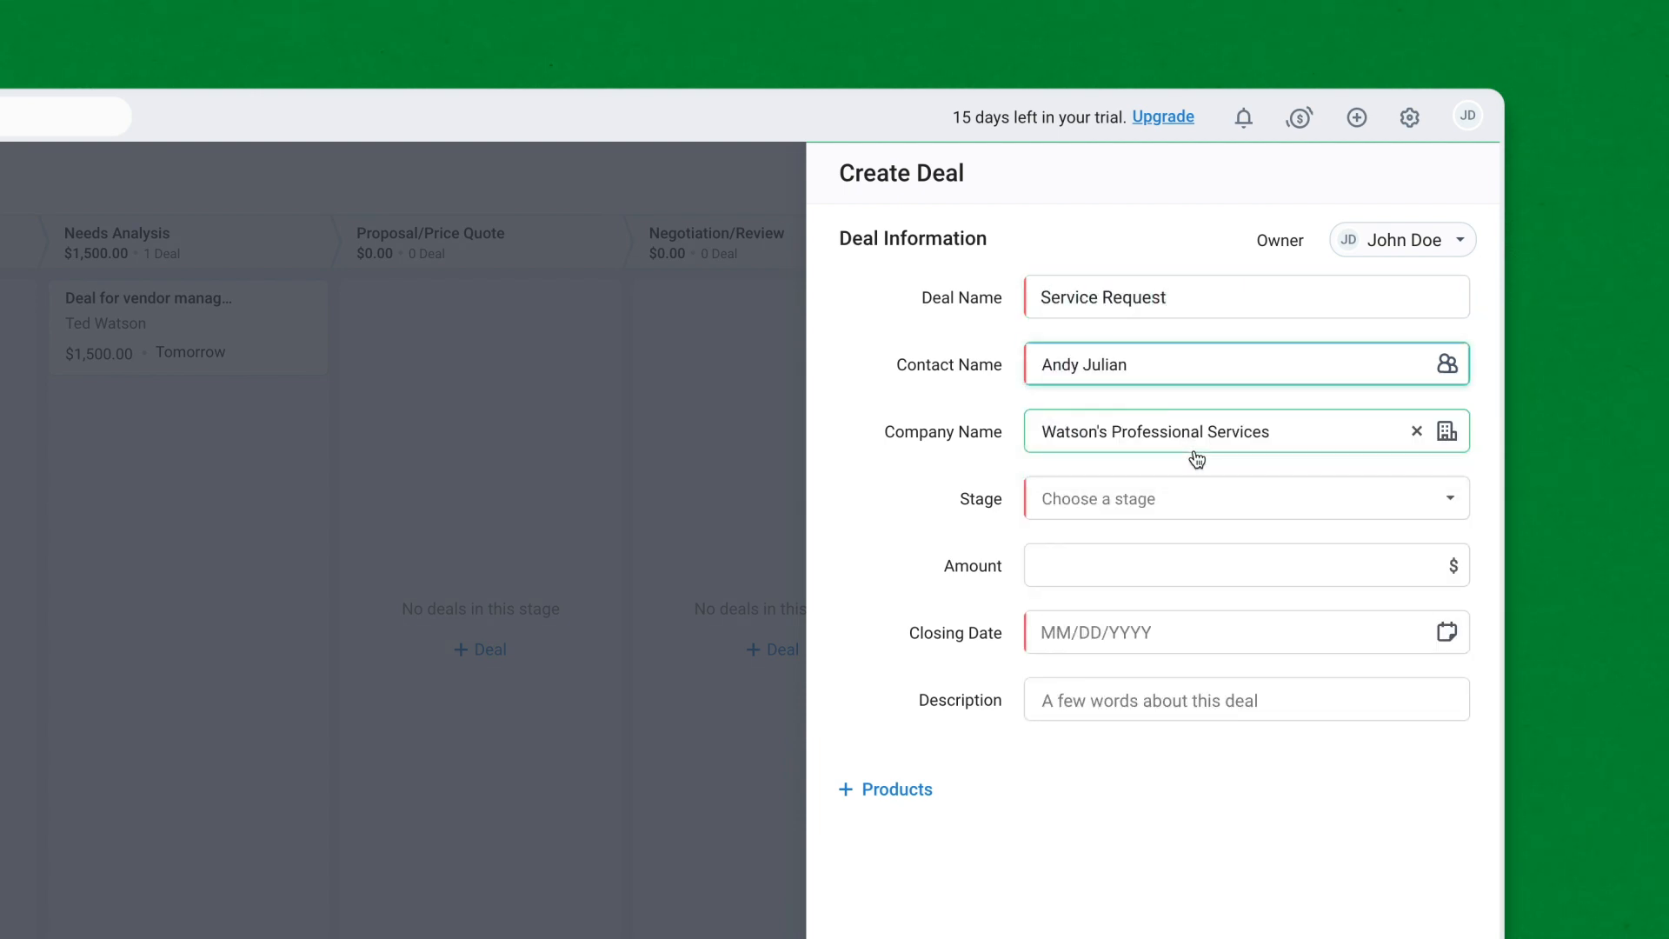
# - Set stage Qualification, amount 7000, closing date 05/29/2020, and save the deal
pyautogui.click(1218, 506)
pyautogui.click(1223, 551)
pyautogui.click(1223, 552)
pyautogui.write('7000')
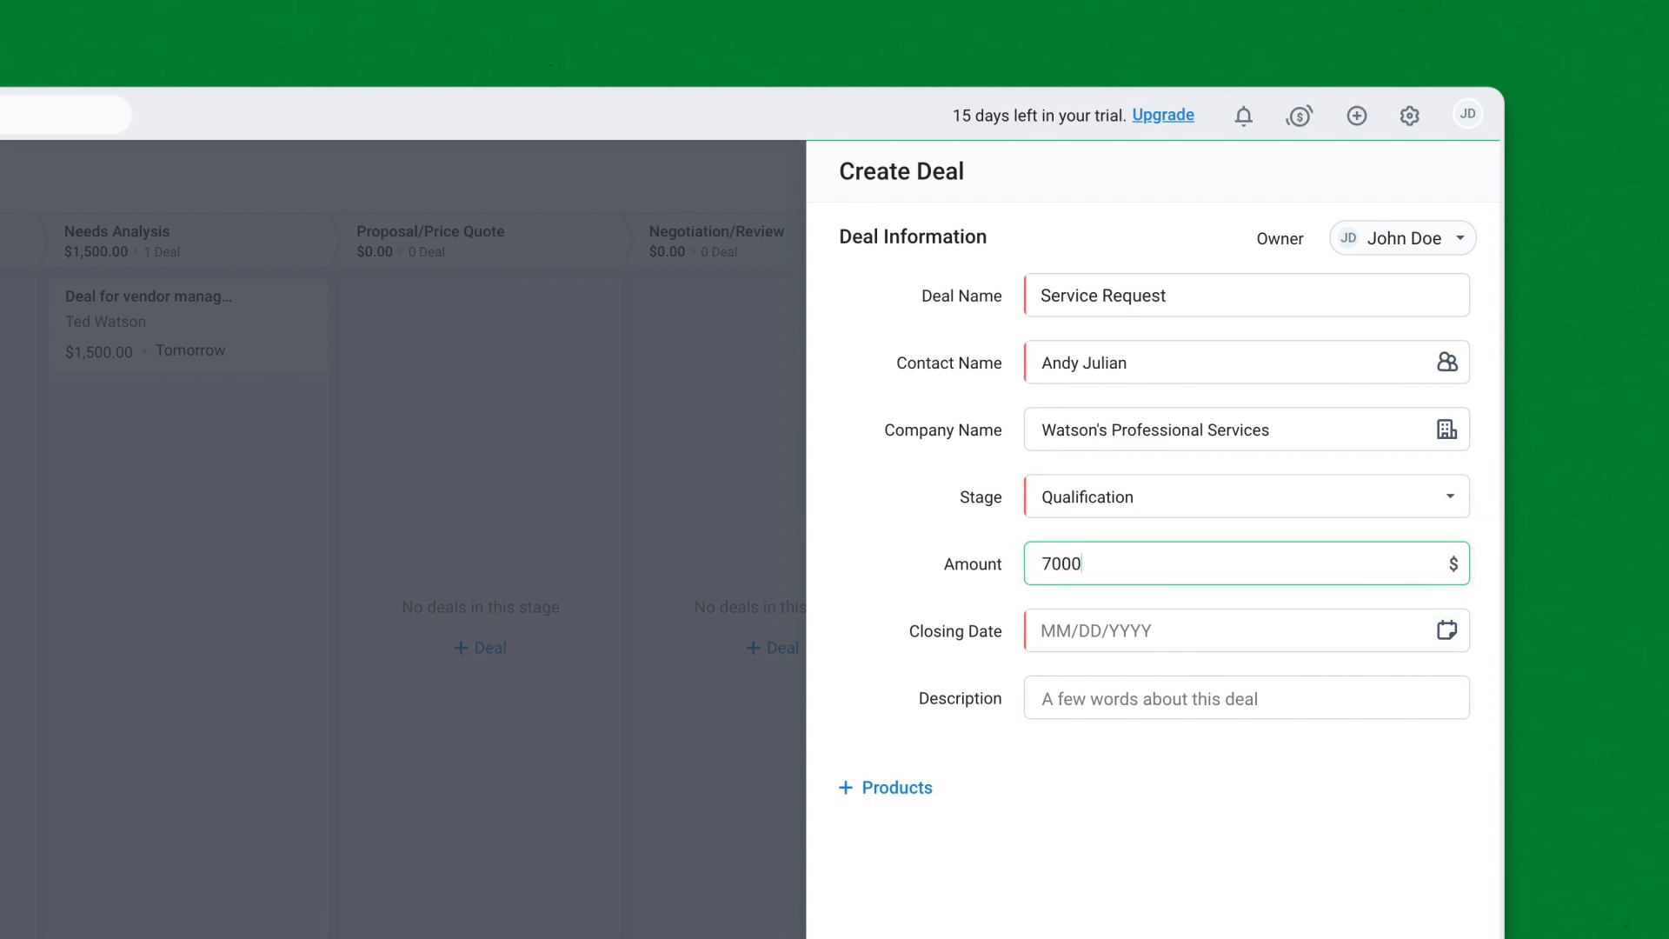
pyautogui.click(1425, 482)
pyautogui.click(1232, 755)
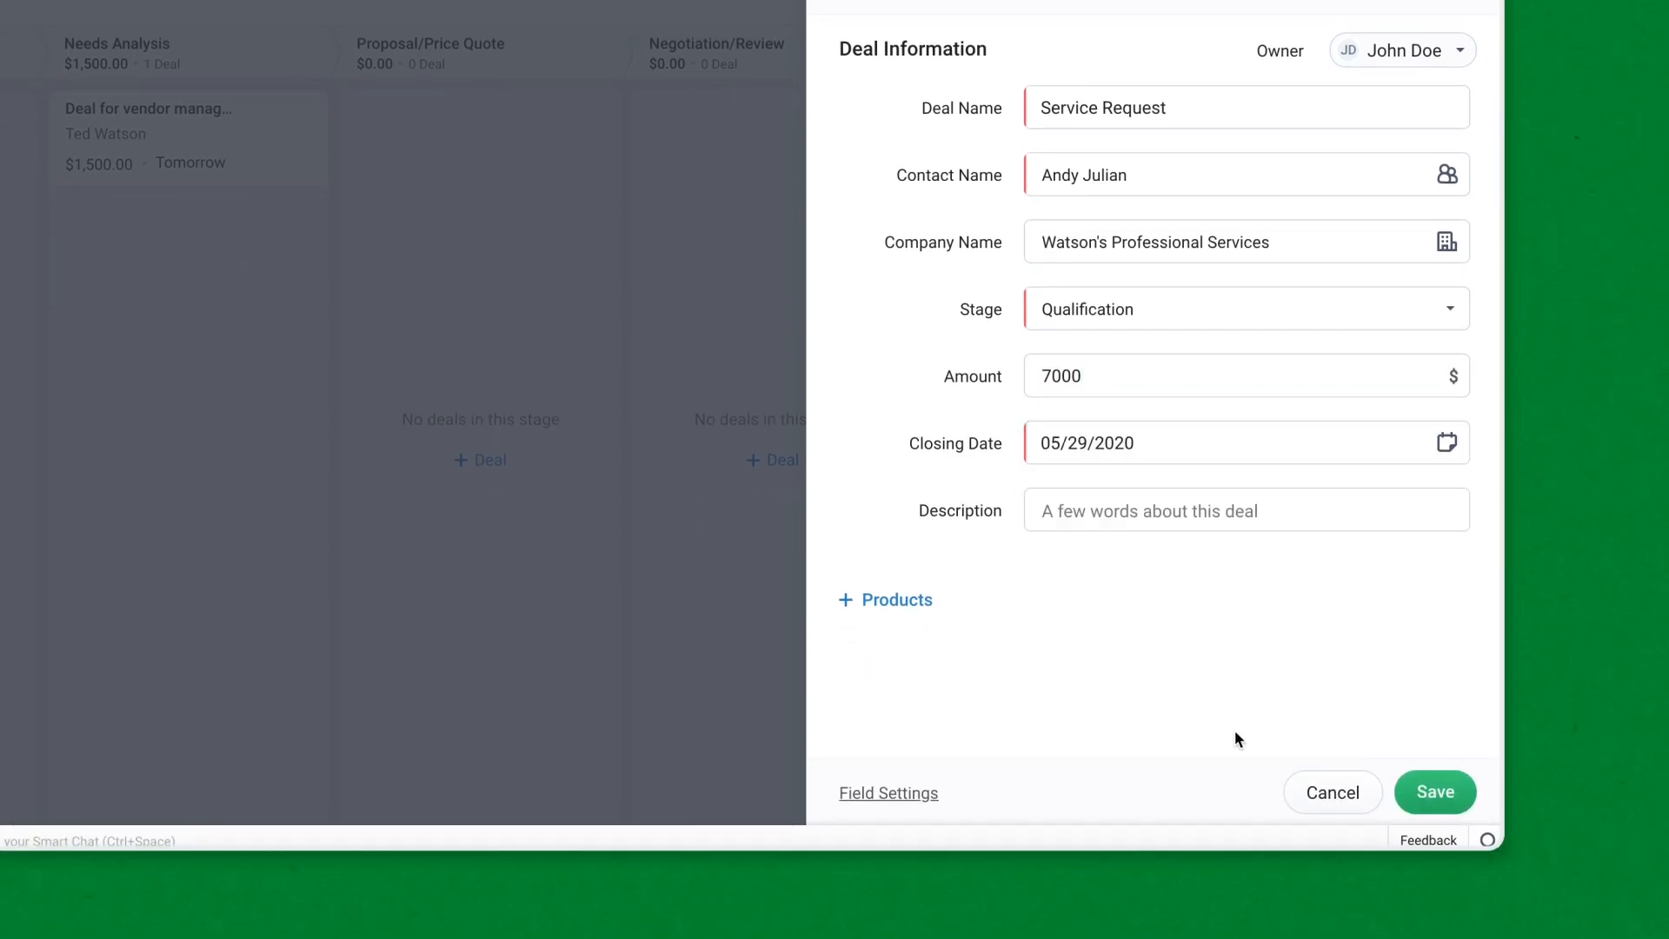
pyautogui.click(1435, 792)
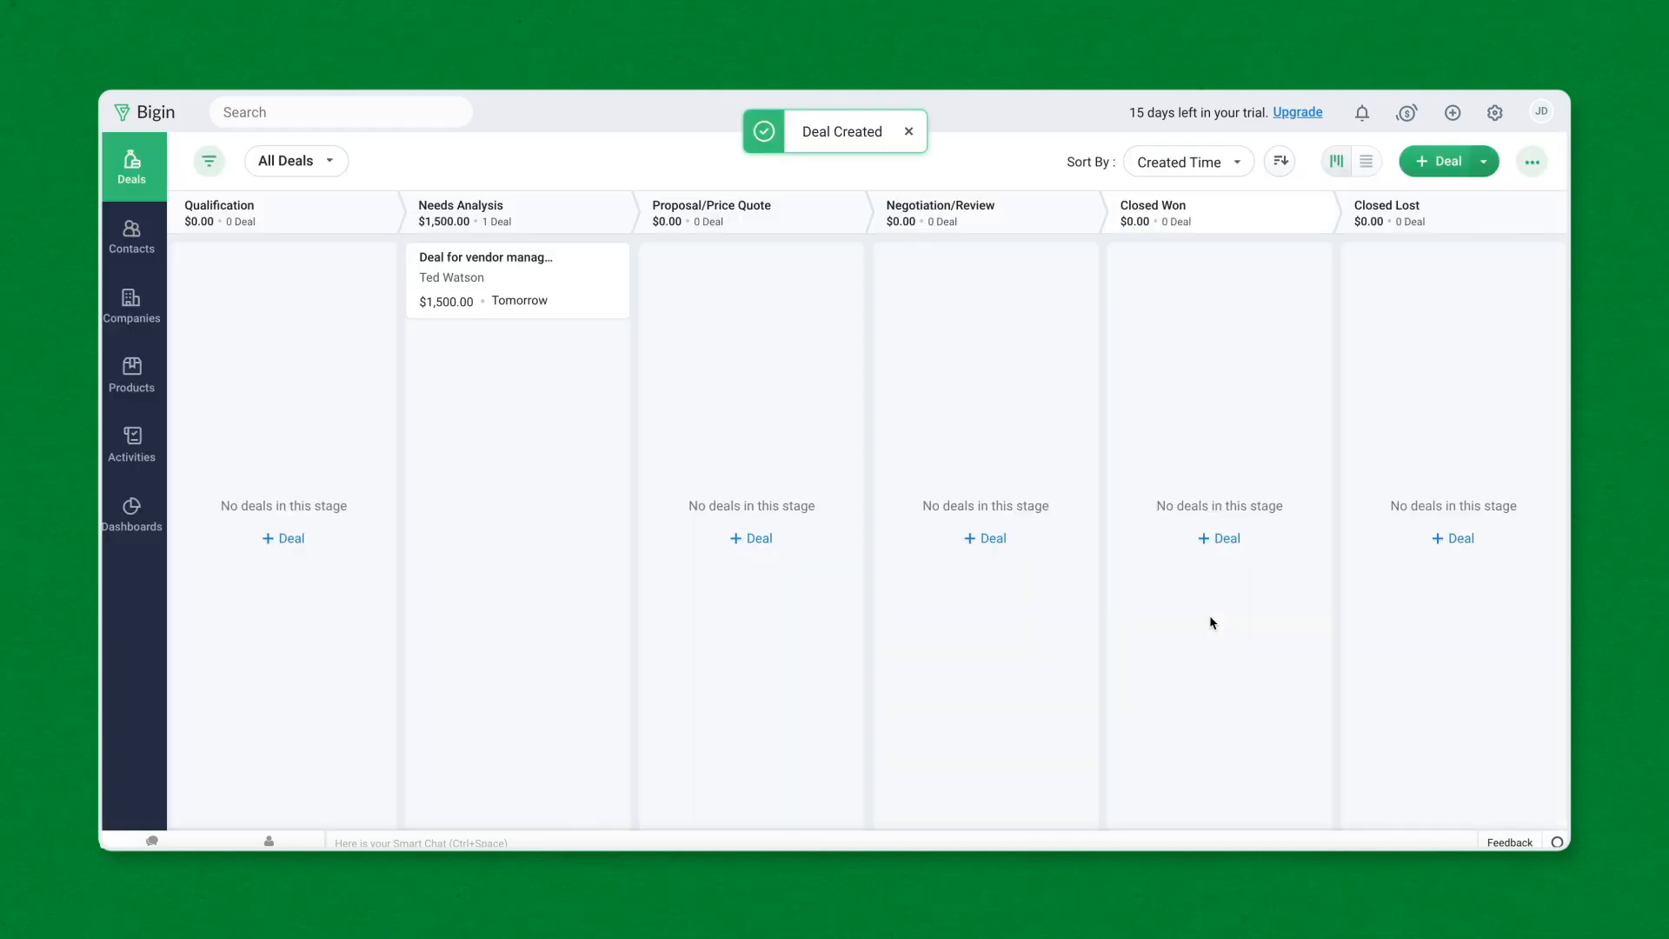